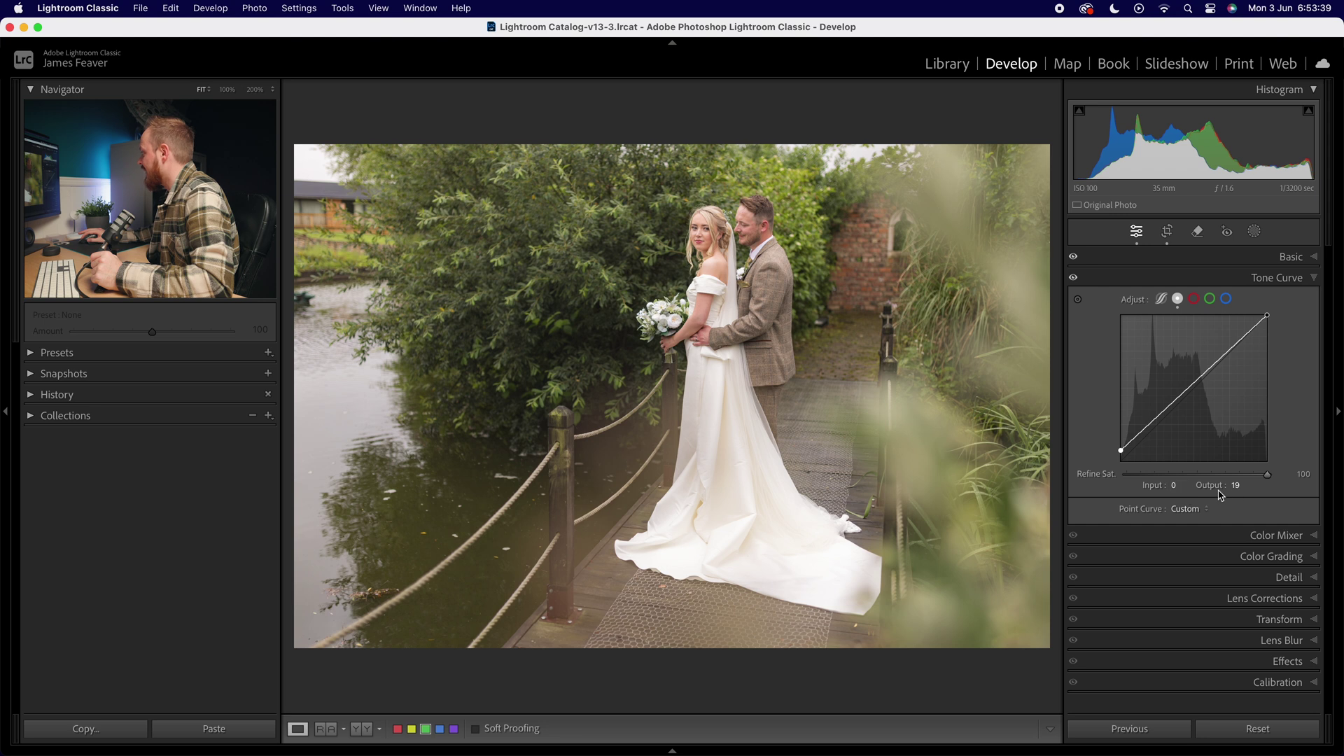
Step: Set the output of the tone curve's black point to 20
click(1236, 485)
text(20)
key(Return)
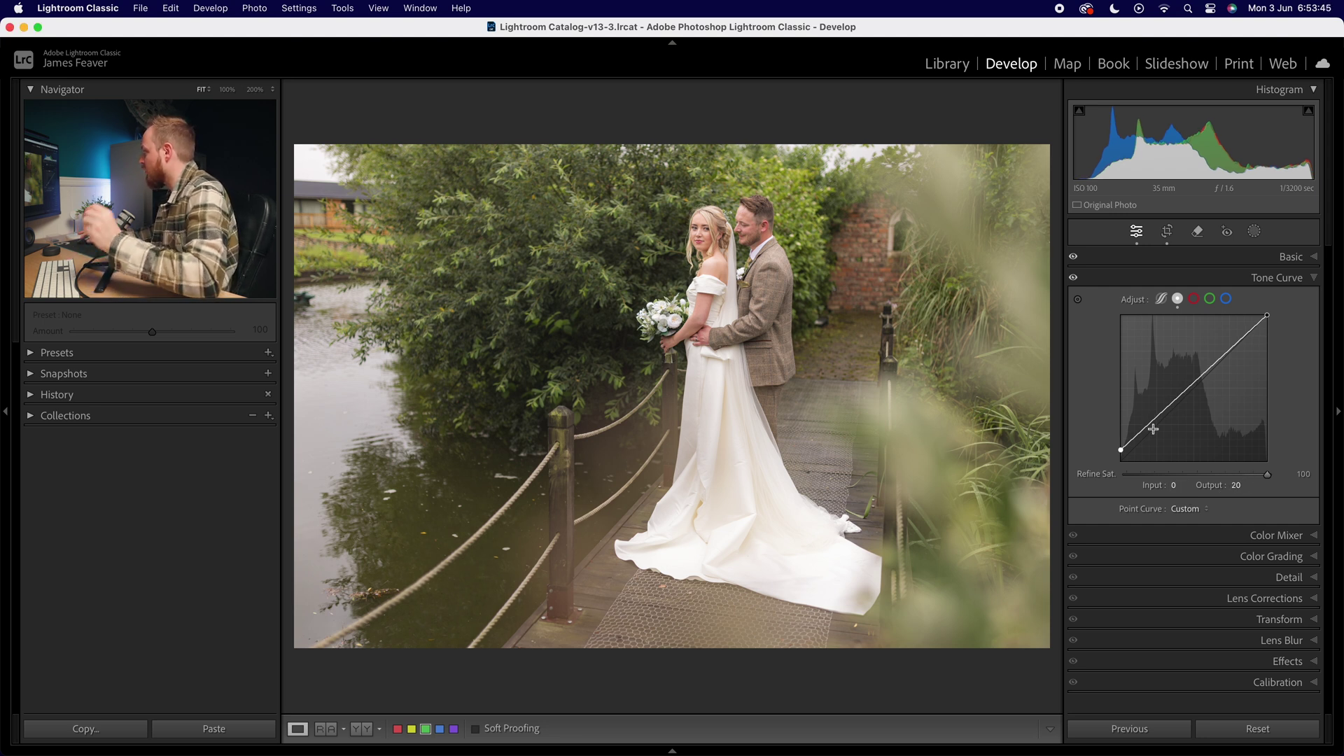
Step: Add a shadow point slightly below the tone curve's diagonal and a midtone point at about input 131, output 132
drag(1149, 425, 1150, 429)
click(1195, 391)
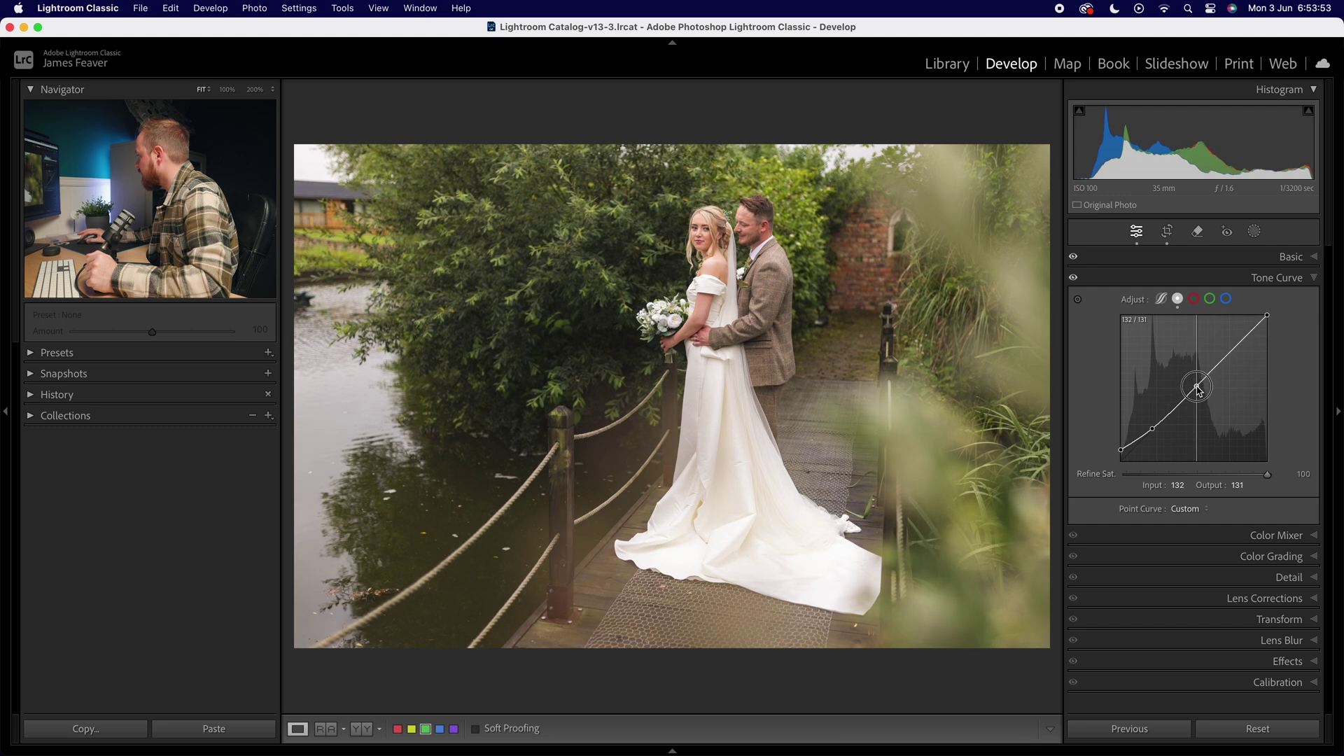
drag(1197, 388, 1195, 385)
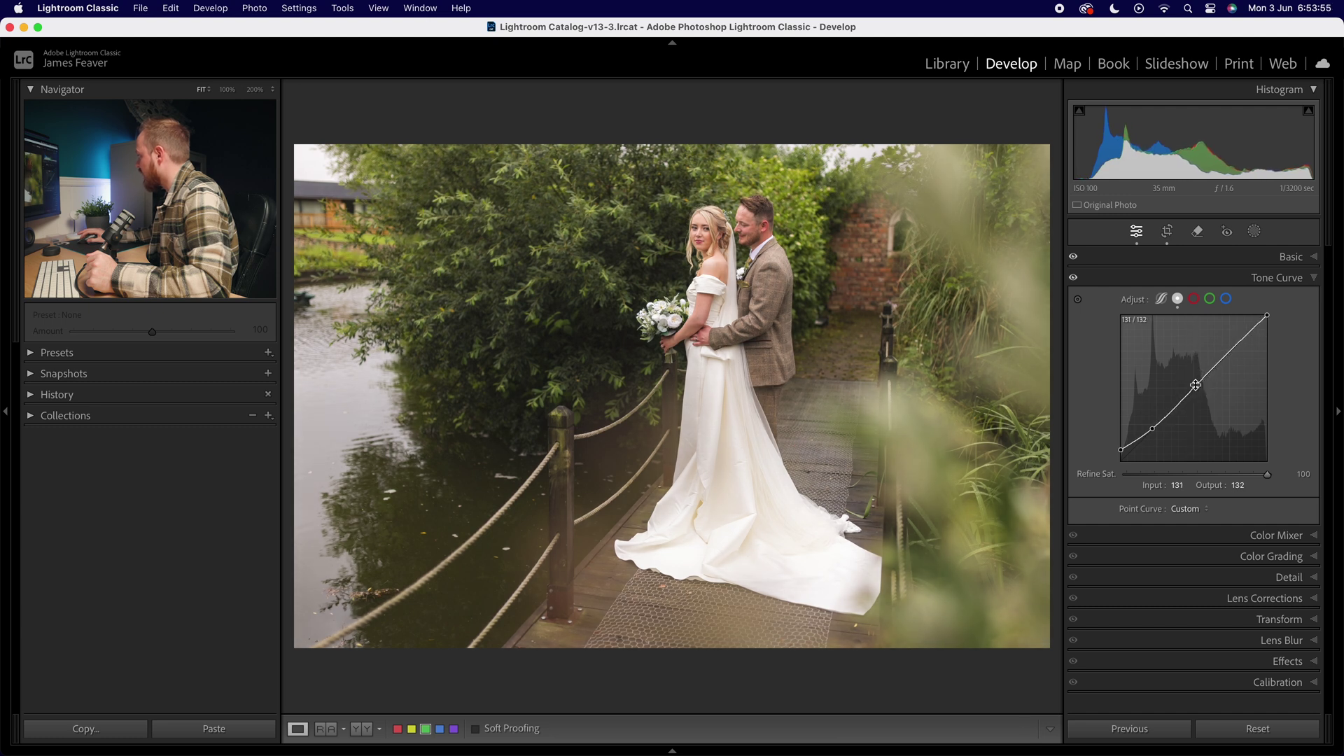
drag(1151, 429, 1154, 425)
Step: Add a highlight point to the tone curve and fine-tune the shadow and midtone points into a gentle S-curve, with midtones at 129/129
drag(1233, 350, 1197, 392)
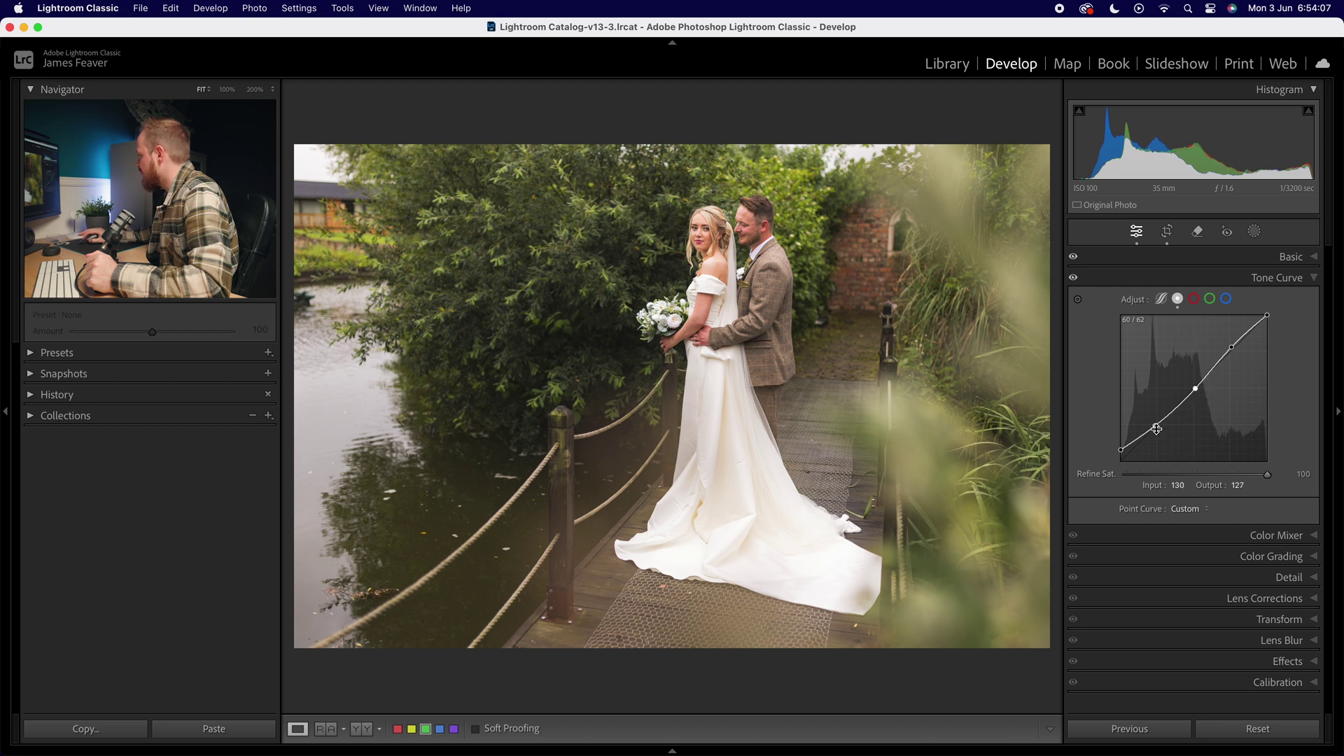
drag(1156, 427, 1155, 428)
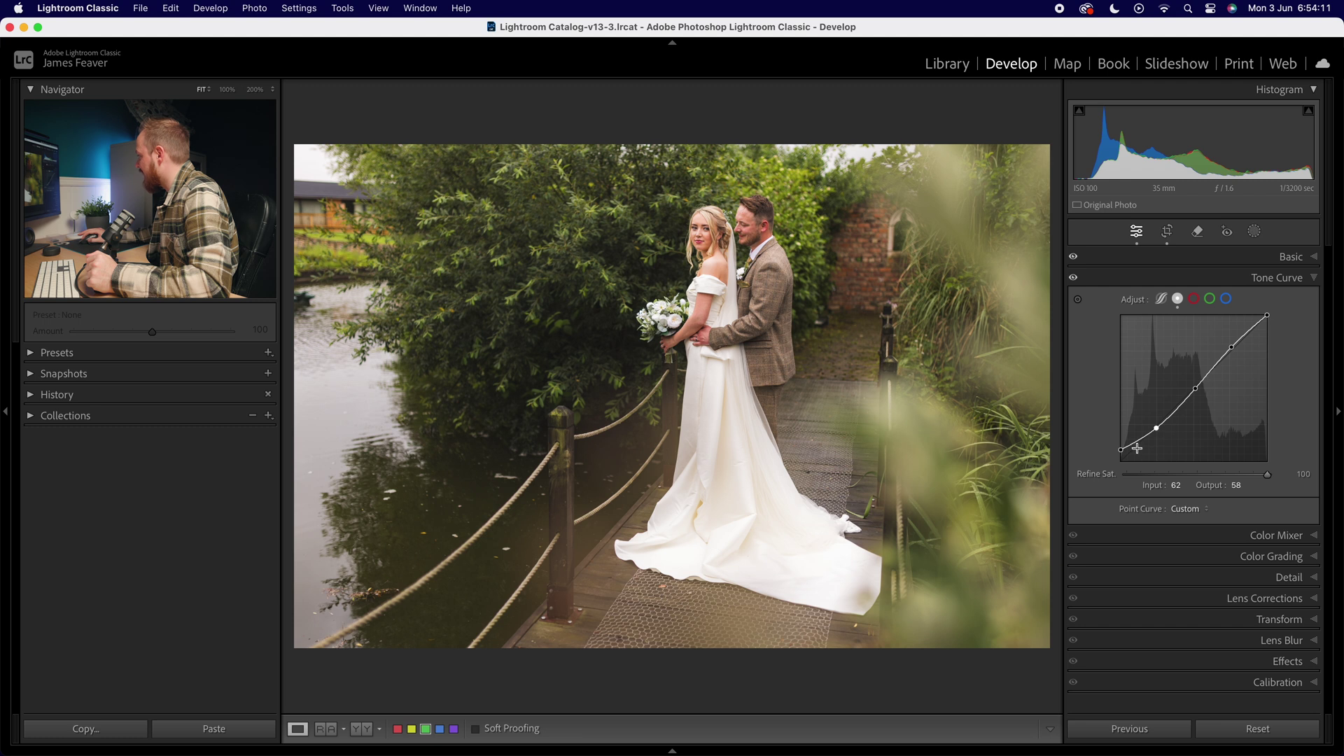
drag(1158, 427, 1194, 385)
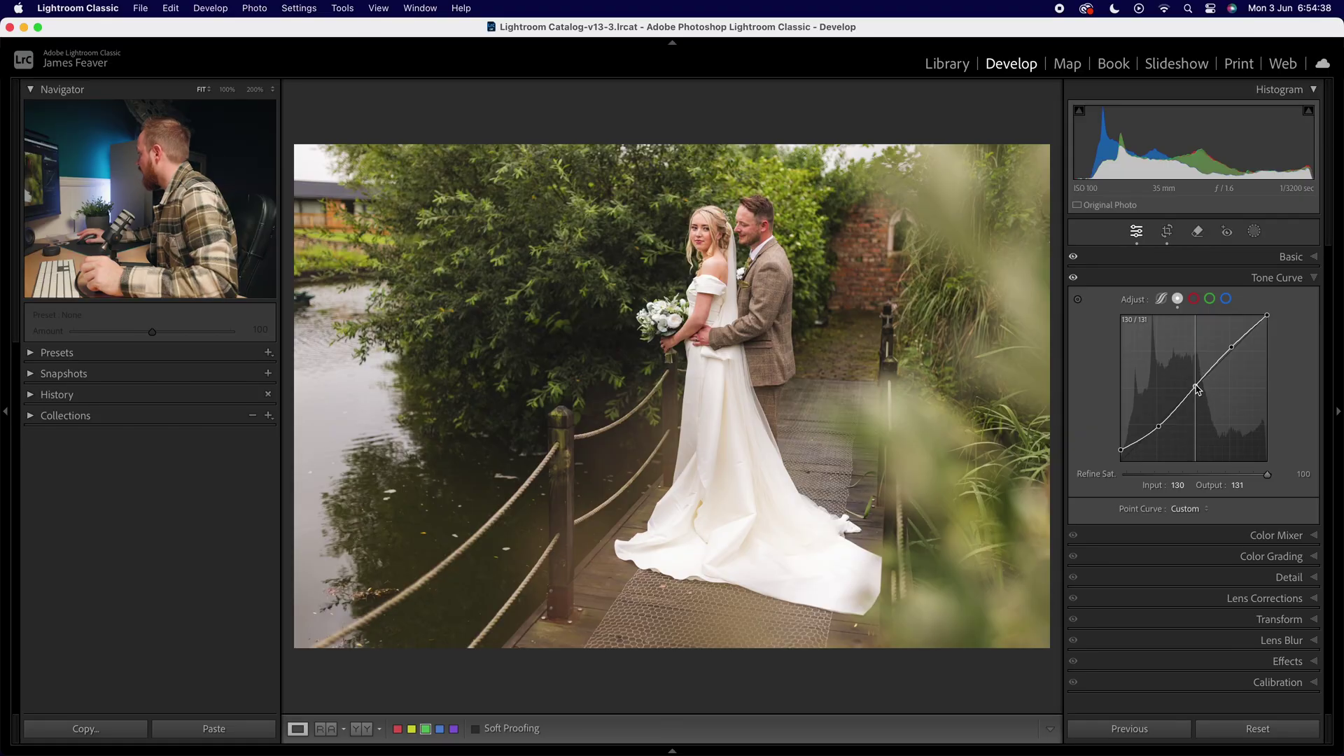
drag(1195, 389, 1196, 389)
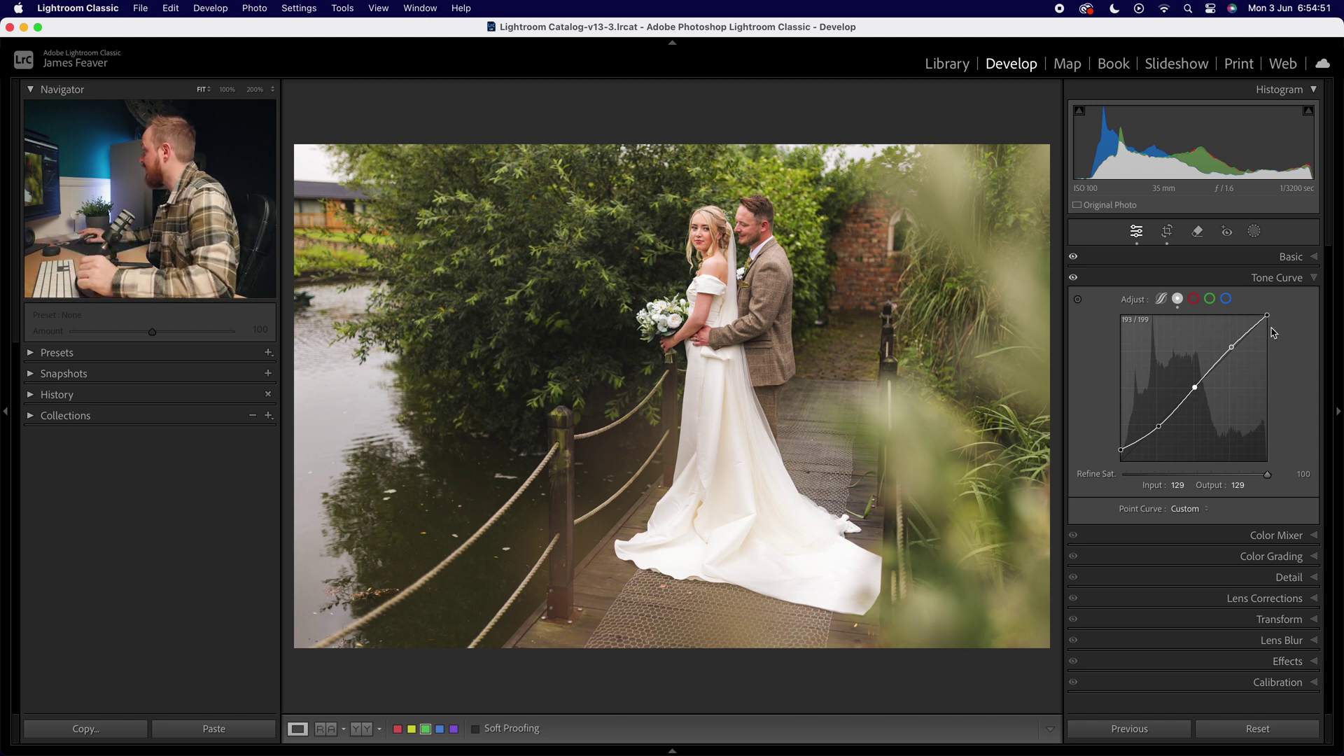
click(1288, 281)
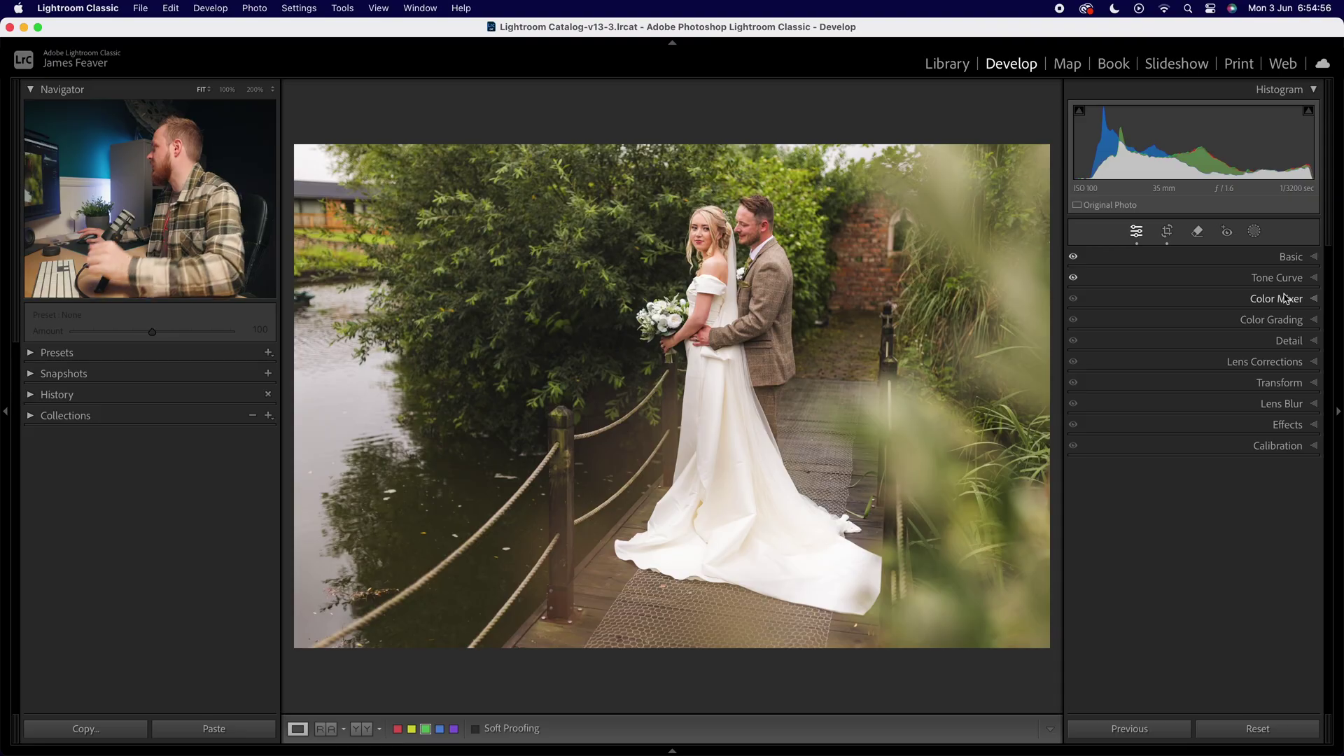
Step: Set the yellow hue to −70 in the Color Mixer
click(1286, 299)
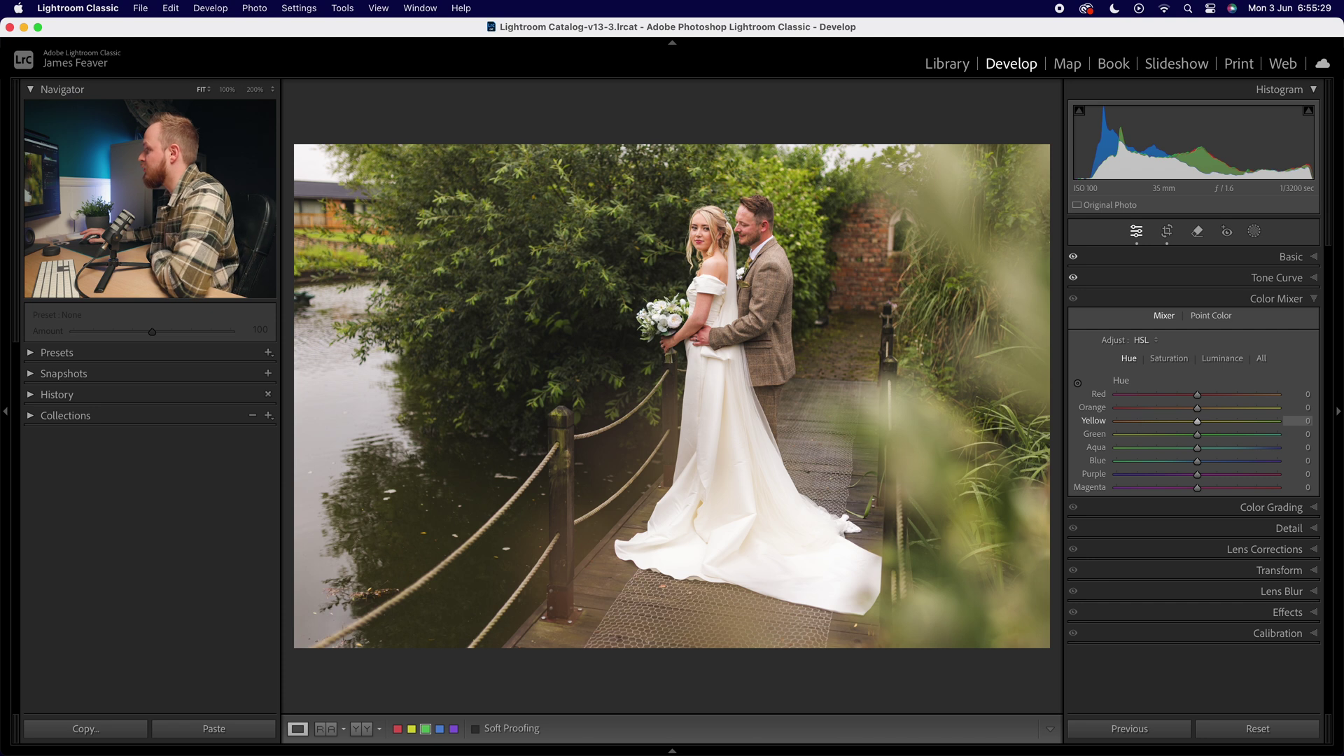
drag(1197, 422, 1138, 427)
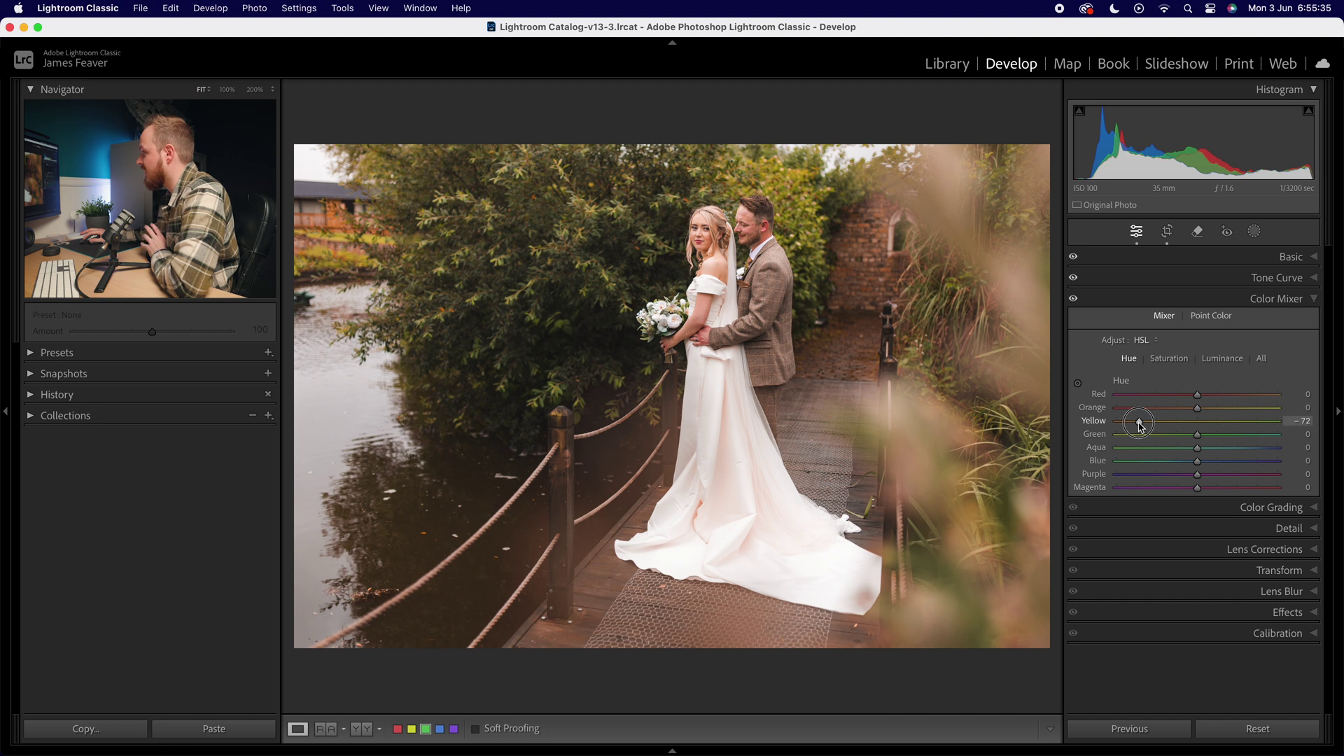
click(1302, 423)
text(-70)
key(Return)
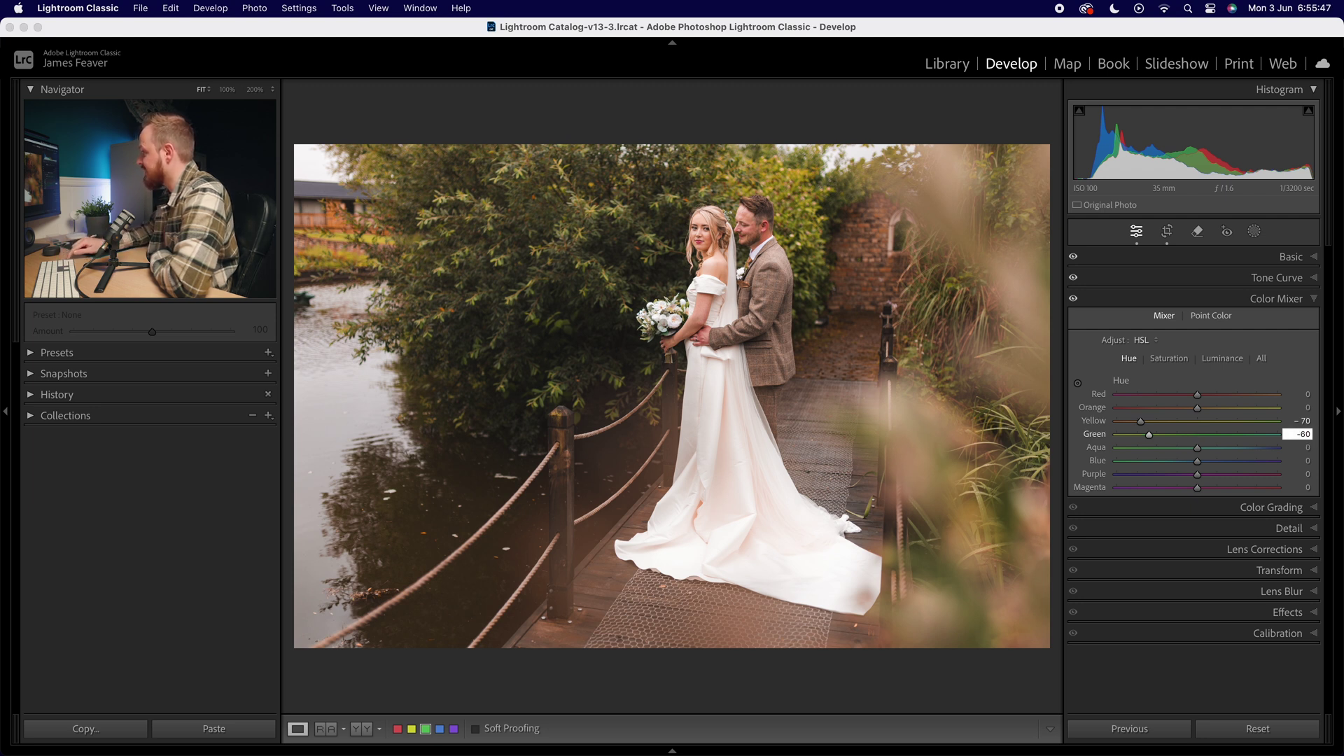
Step: Set the green hue to −60, the aqua hue to −25 and the blue hue to −10
text(-60)
click(1301, 447)
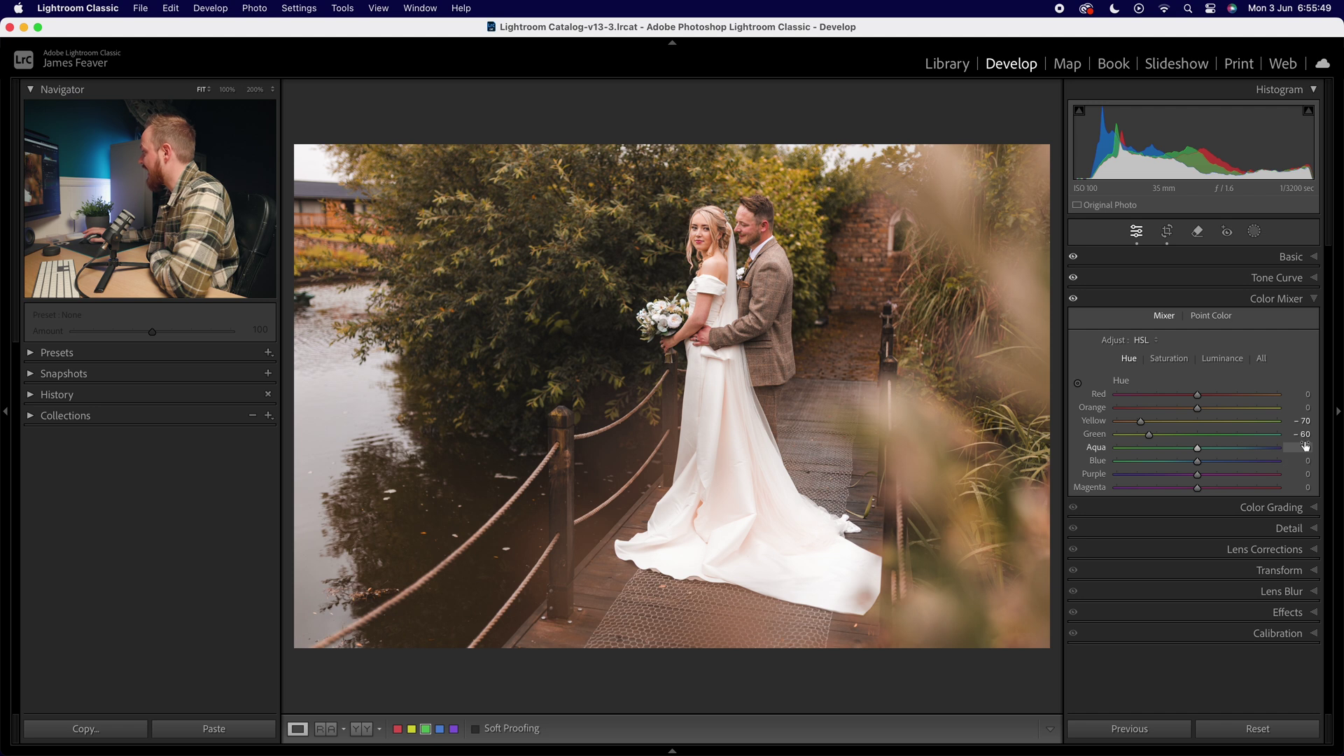
key(Return)
click(1305, 461)
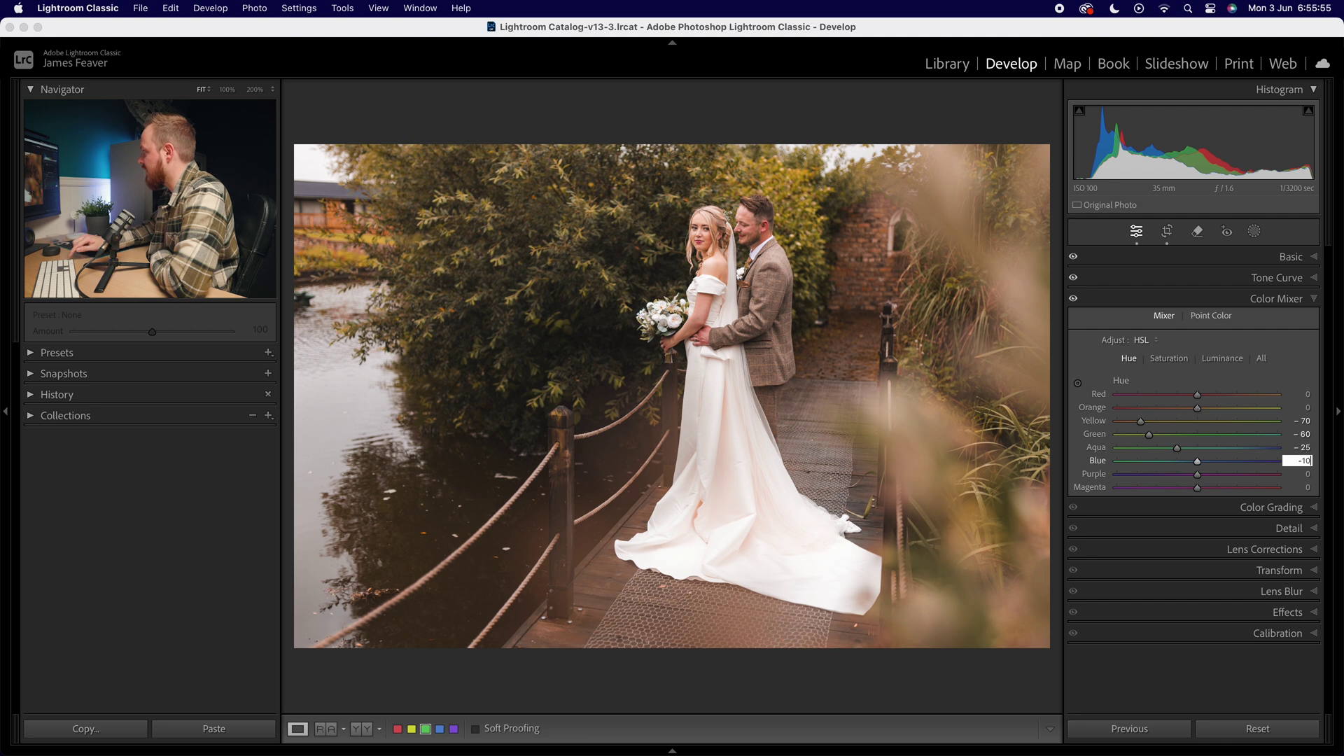
key(Return)
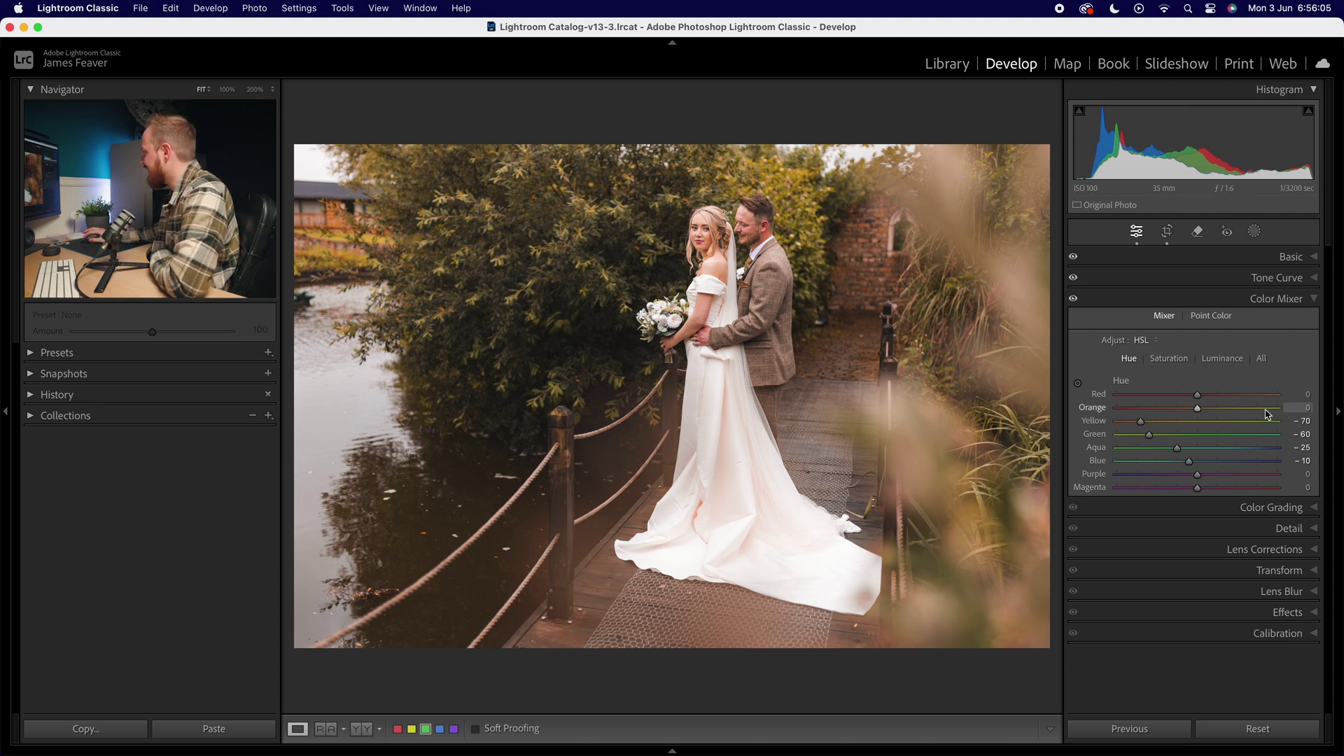
Step: Set the orange hue to −5 and check its effect on the couple's skin tones
click(1296, 407)
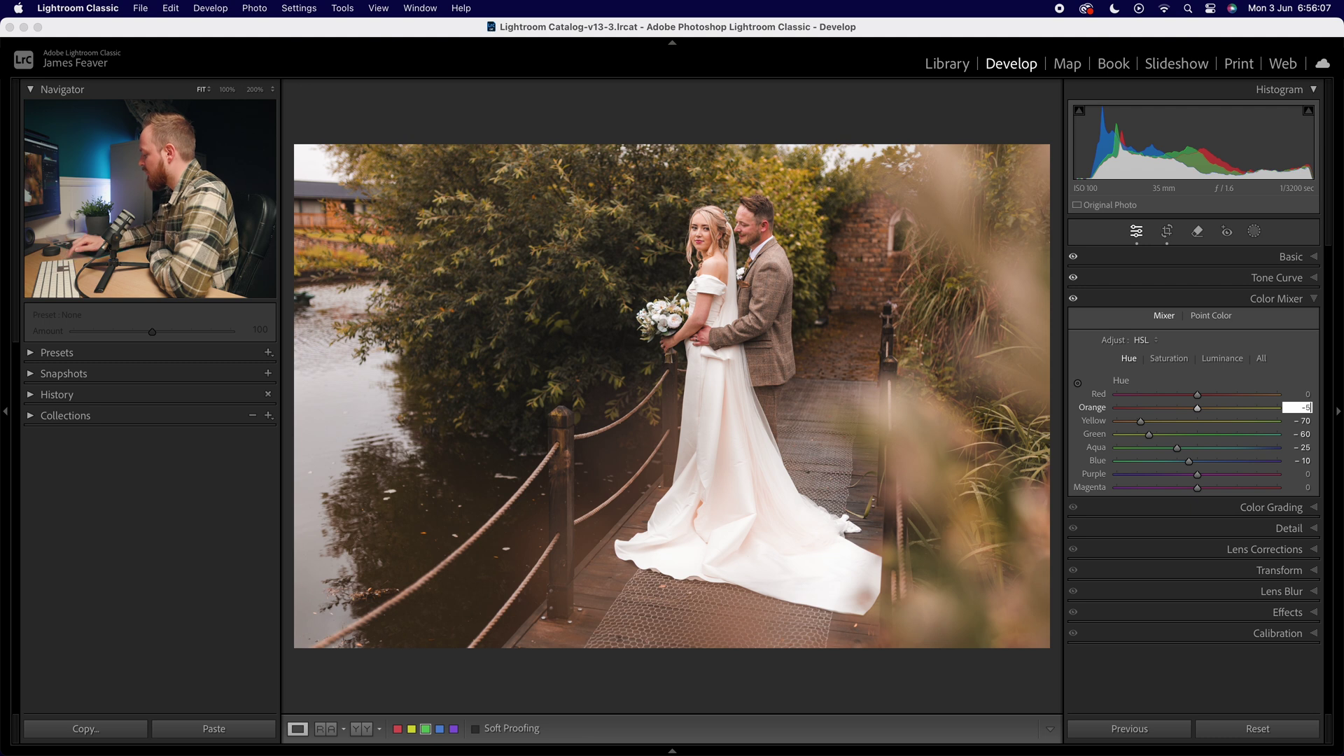
text(-5)
key(Return)
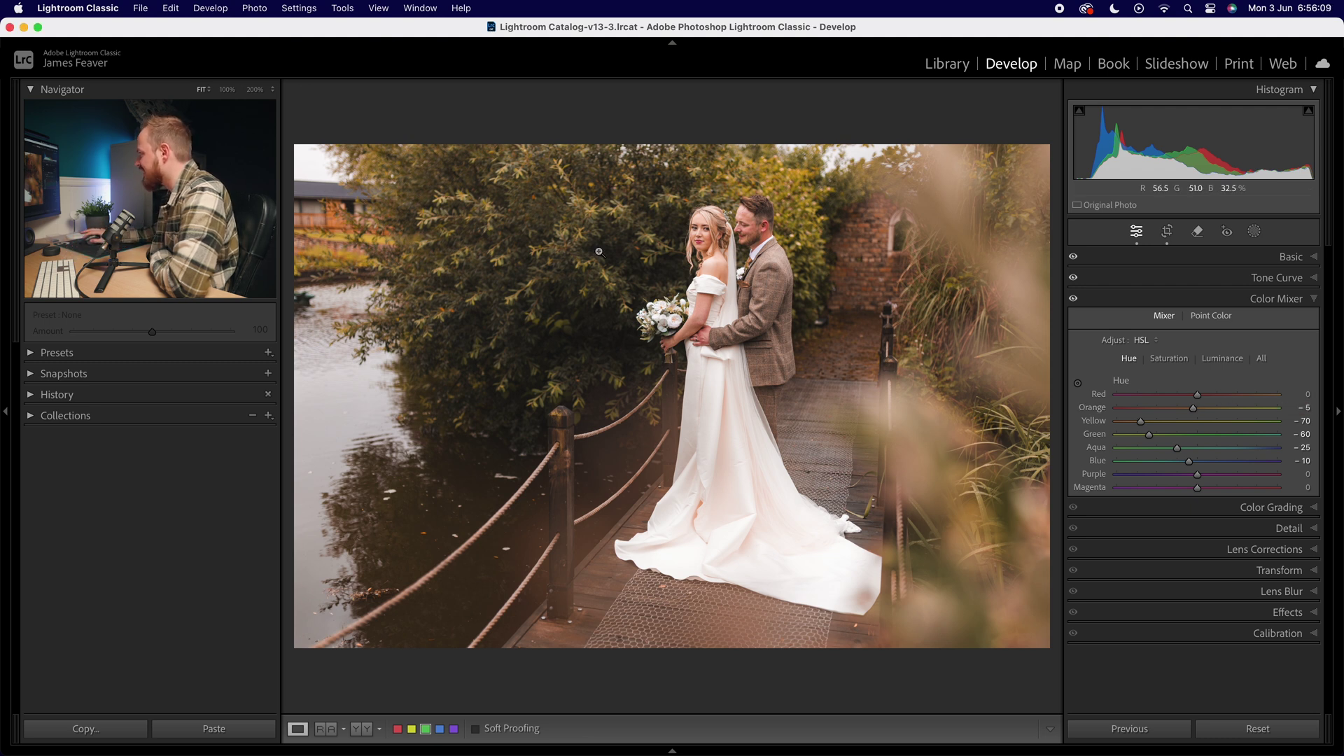
click(553, 233)
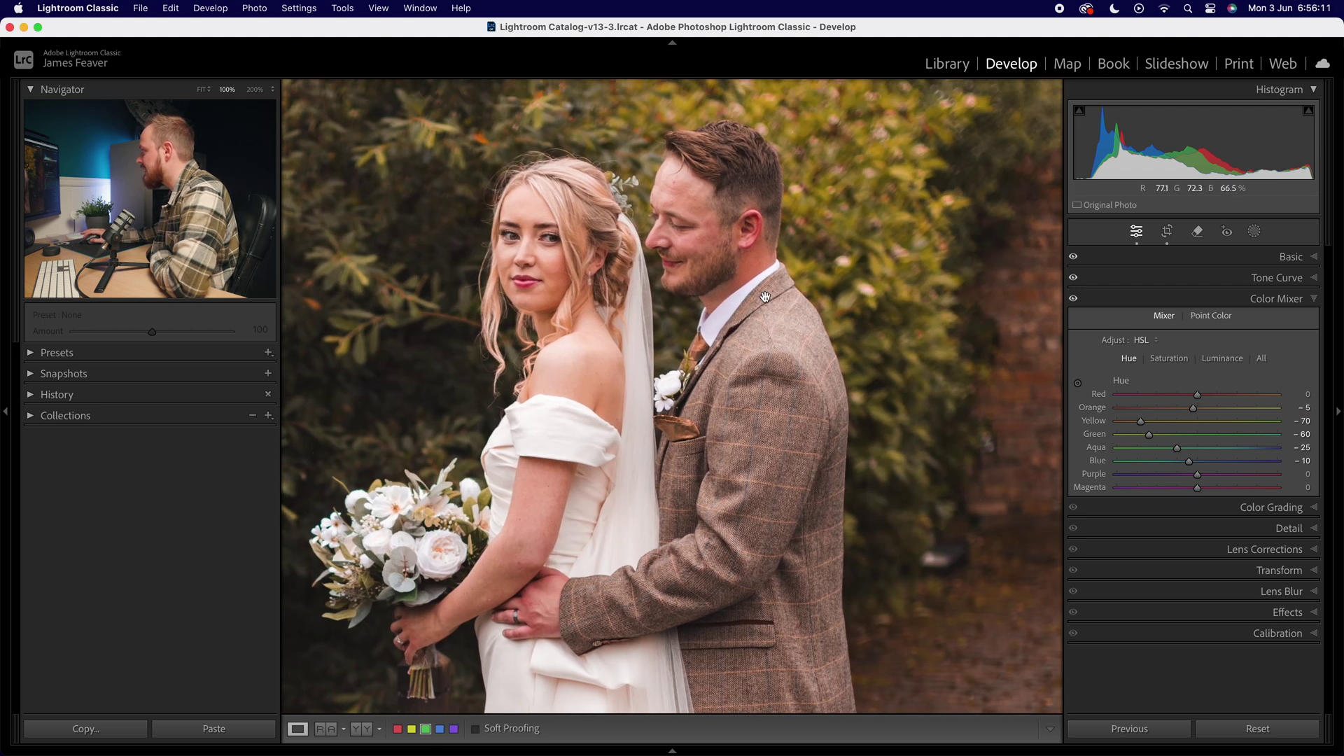
scroll(605, 364, left, 3)
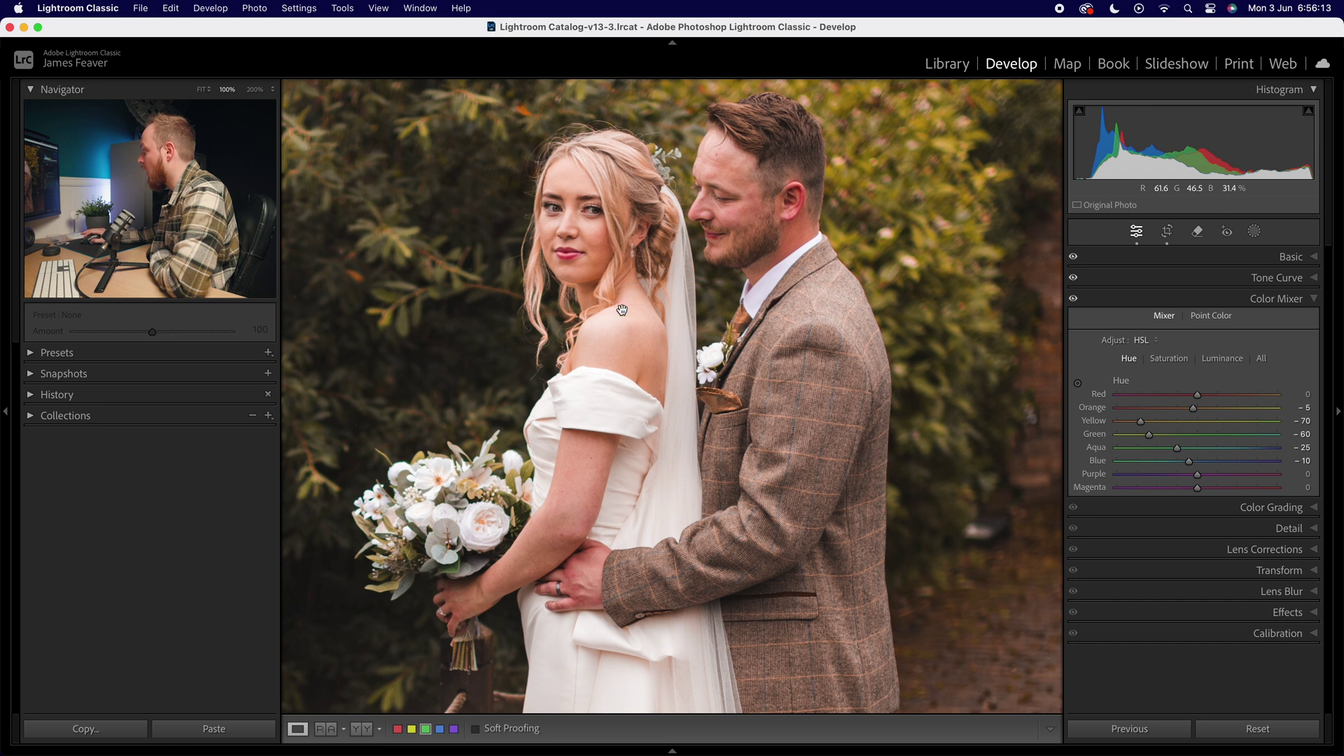
scroll(564, 532, left, 2)
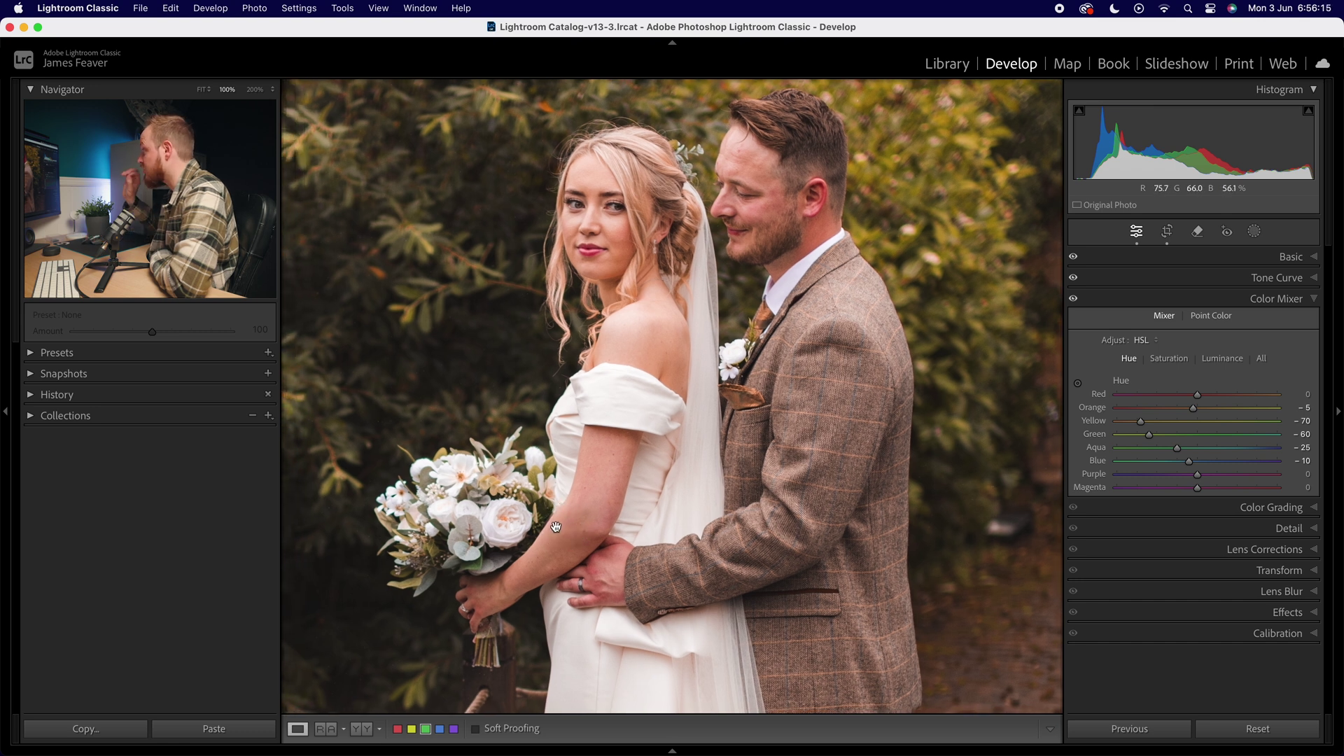
click(555, 527)
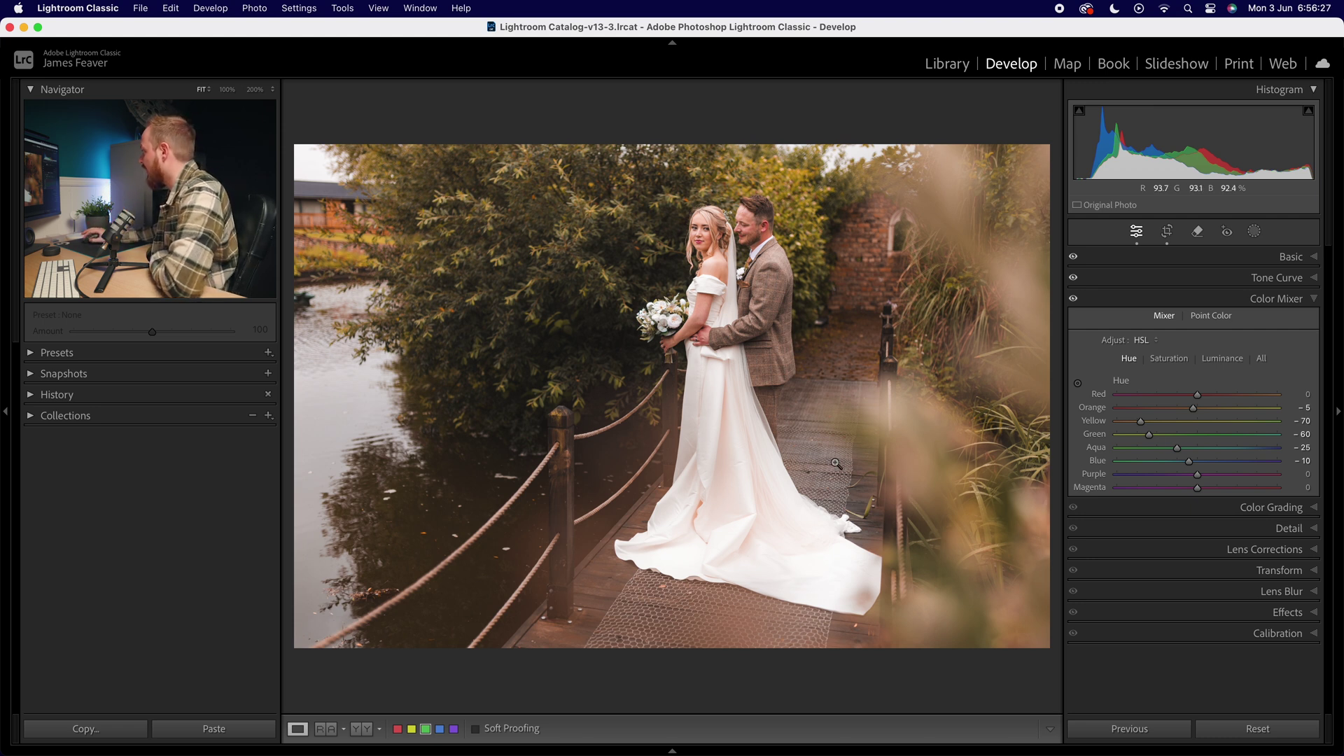
Step: Set the Color Mixer saturation to −15 for red, −10 for orange and −40 for yellow
click(1163, 362)
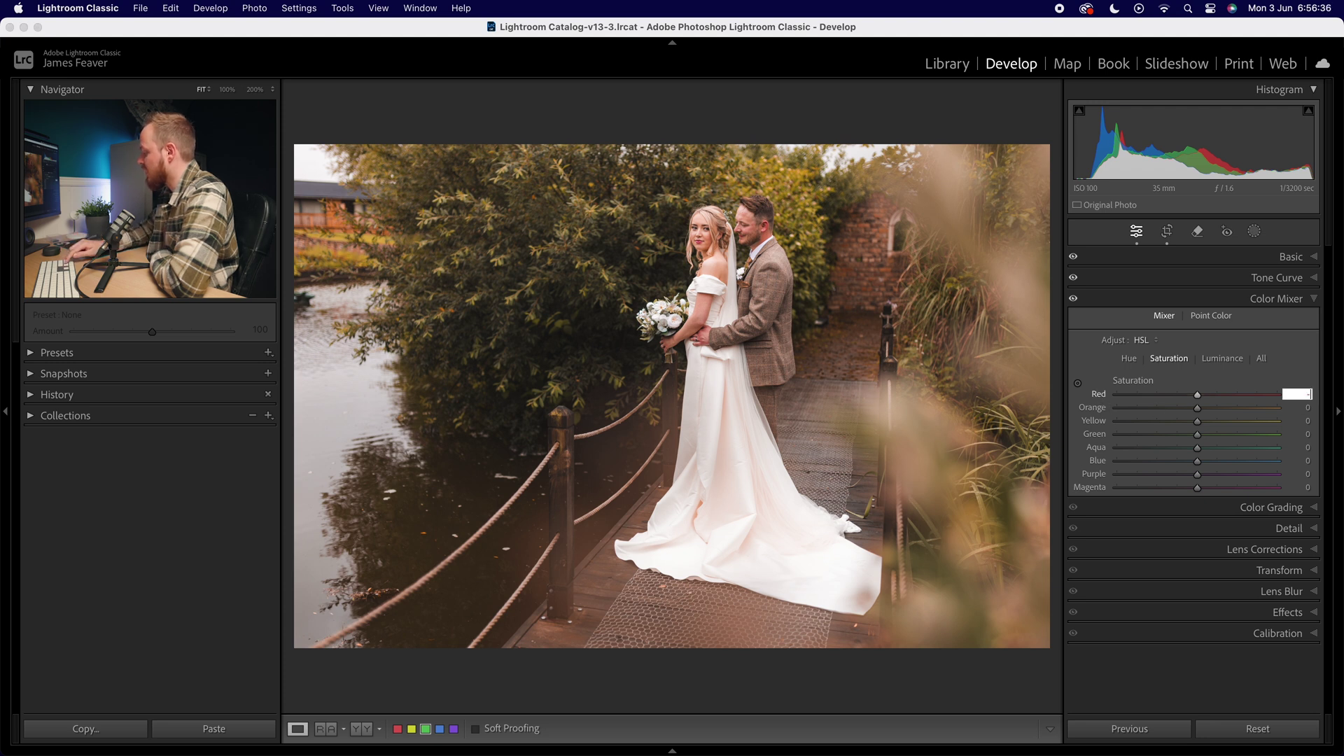
key(Return)
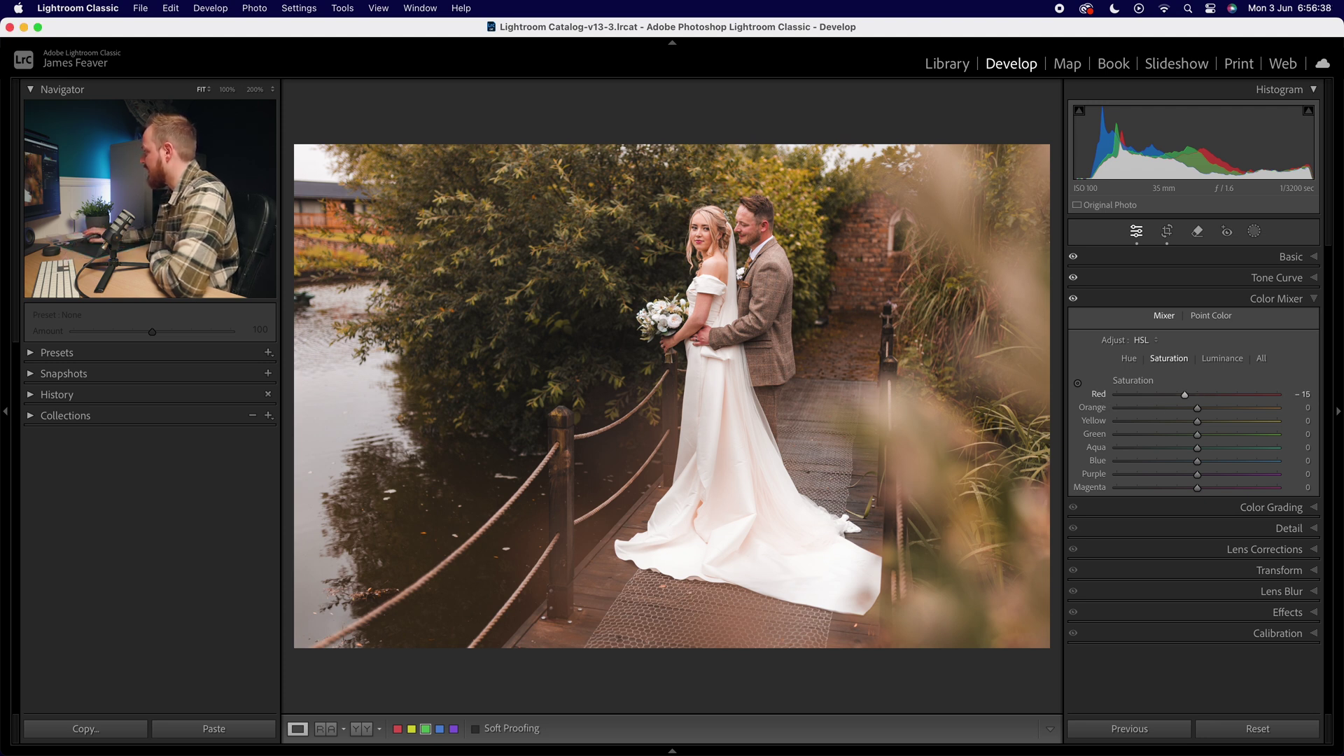
click(1304, 407)
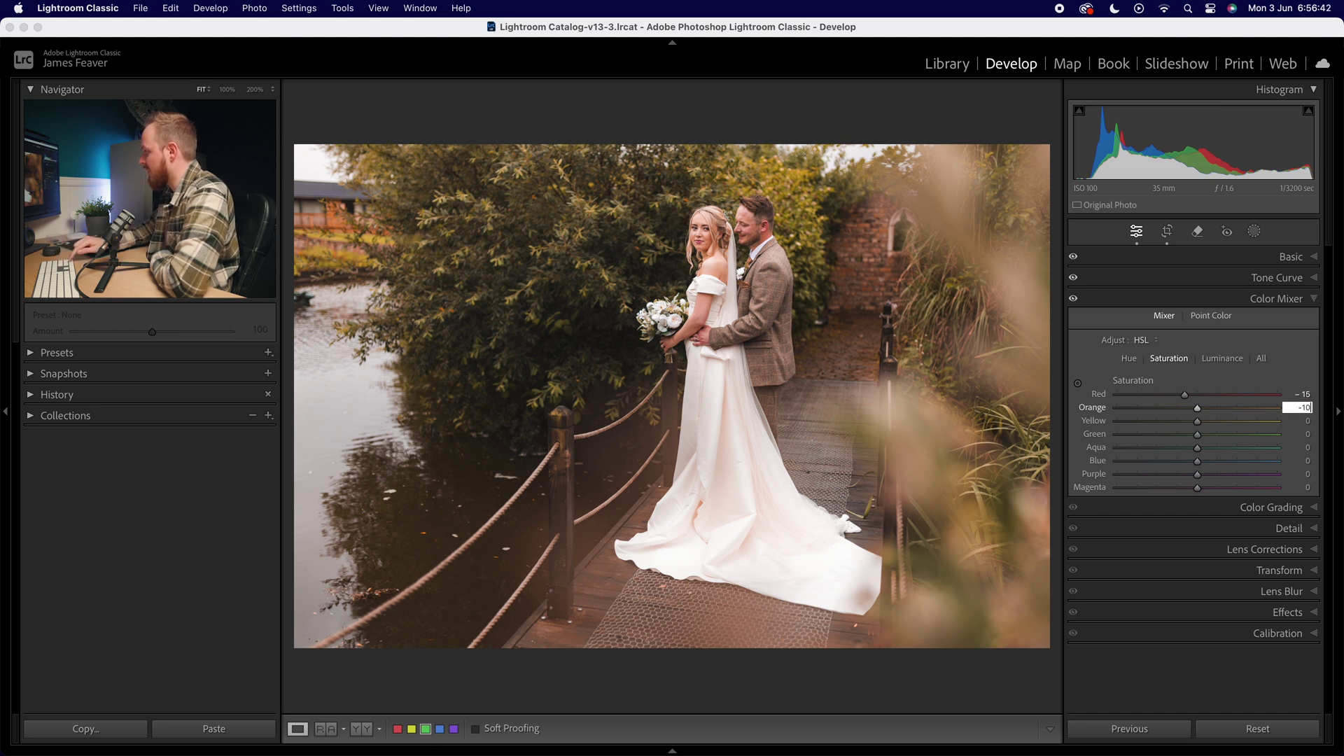
key(Return)
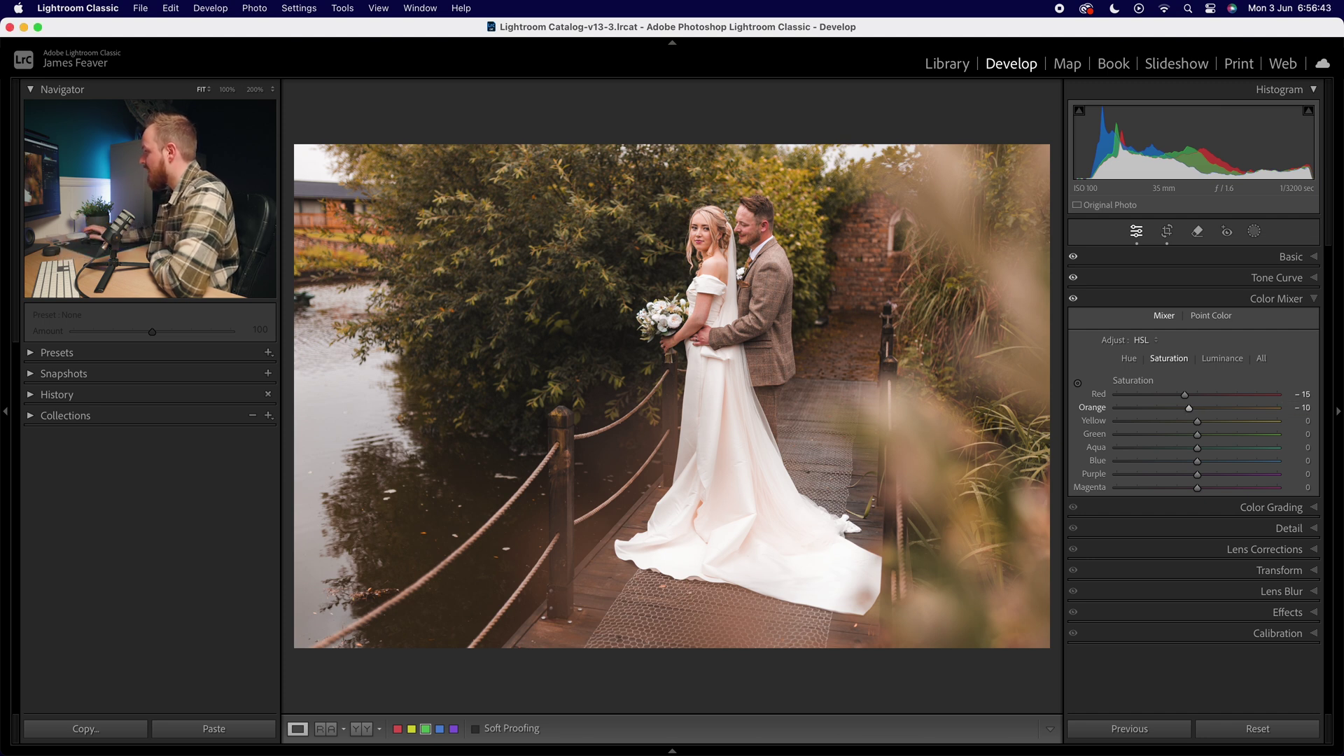
click(1303, 421)
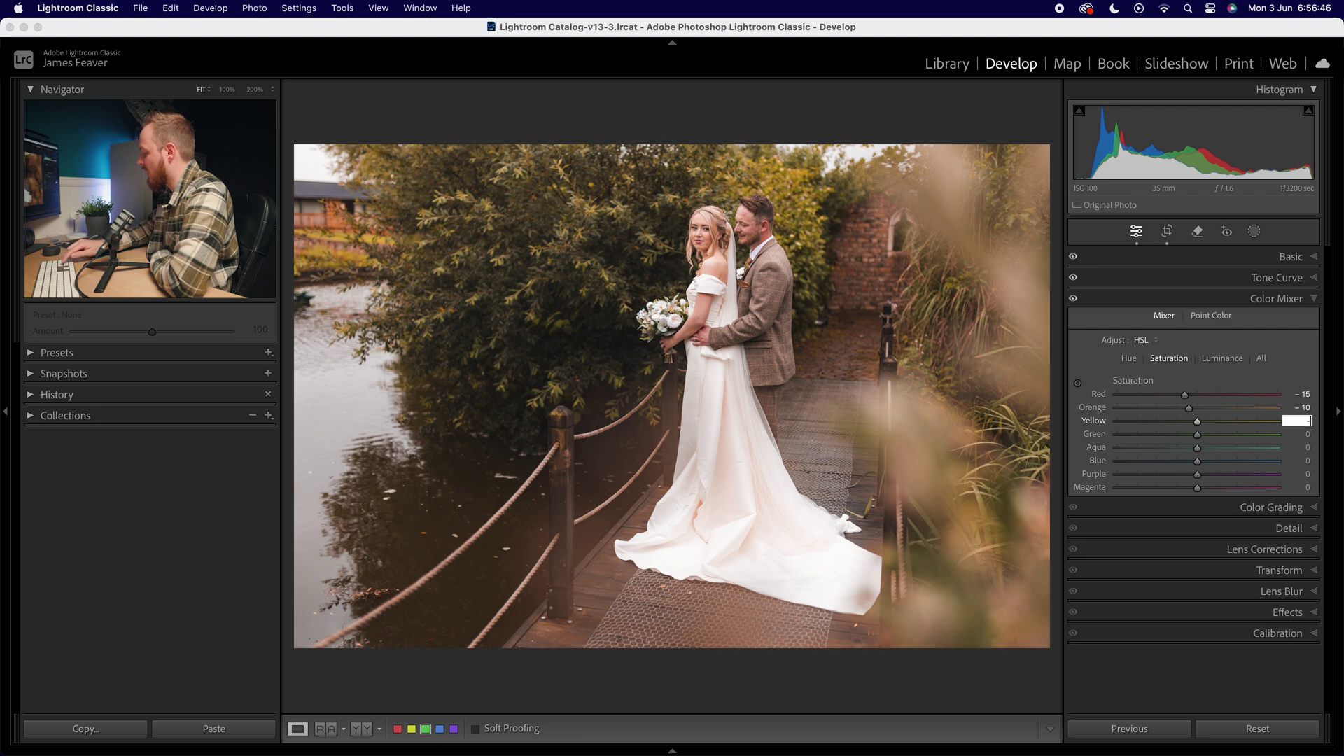
key(Return)
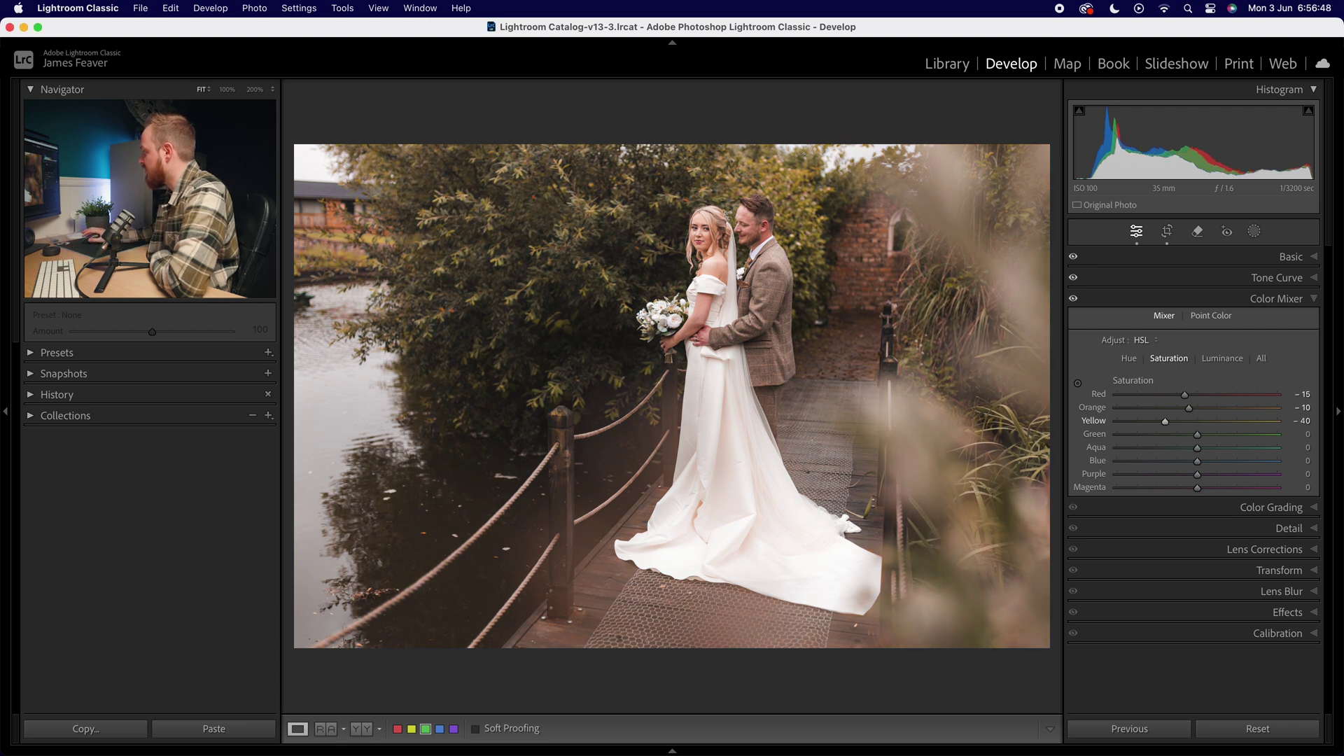
Step: Set the Color Mixer saturation to −30 for green, −50 for aqua and −30 for blue
click(1304, 434)
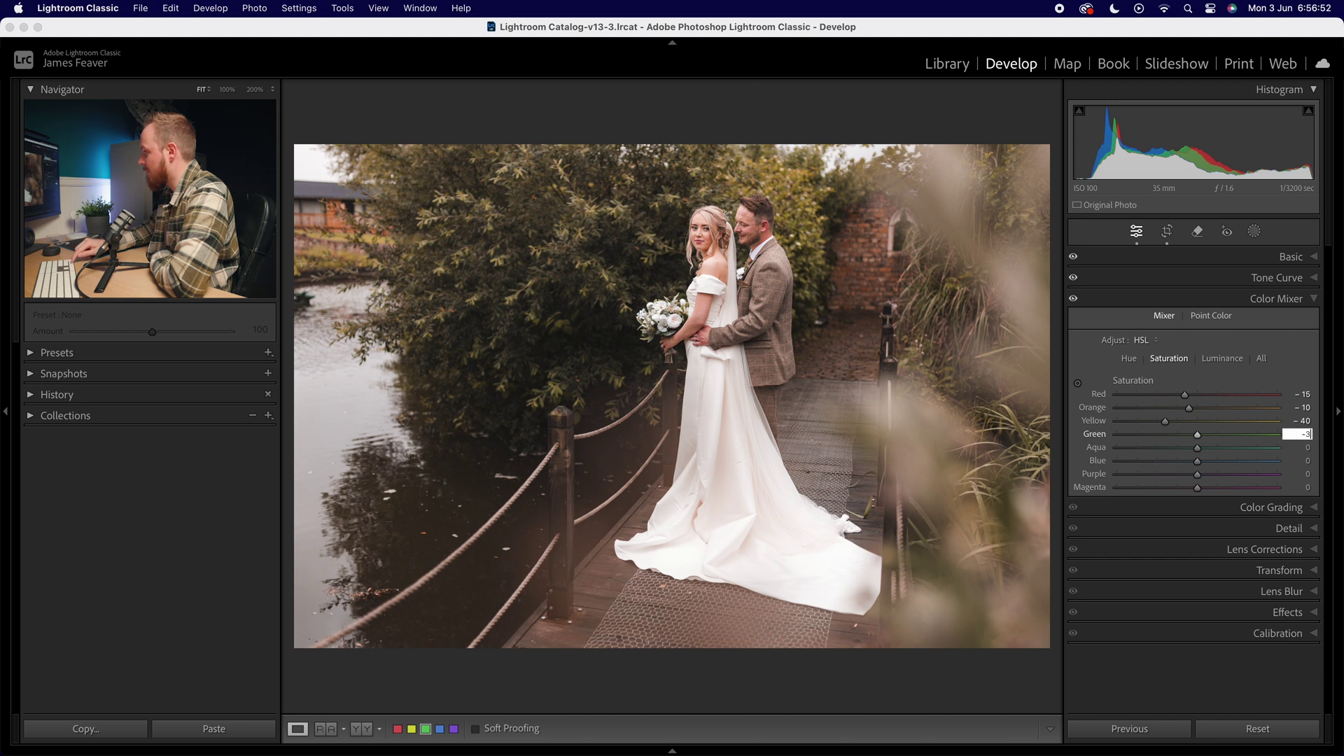
key(Return)
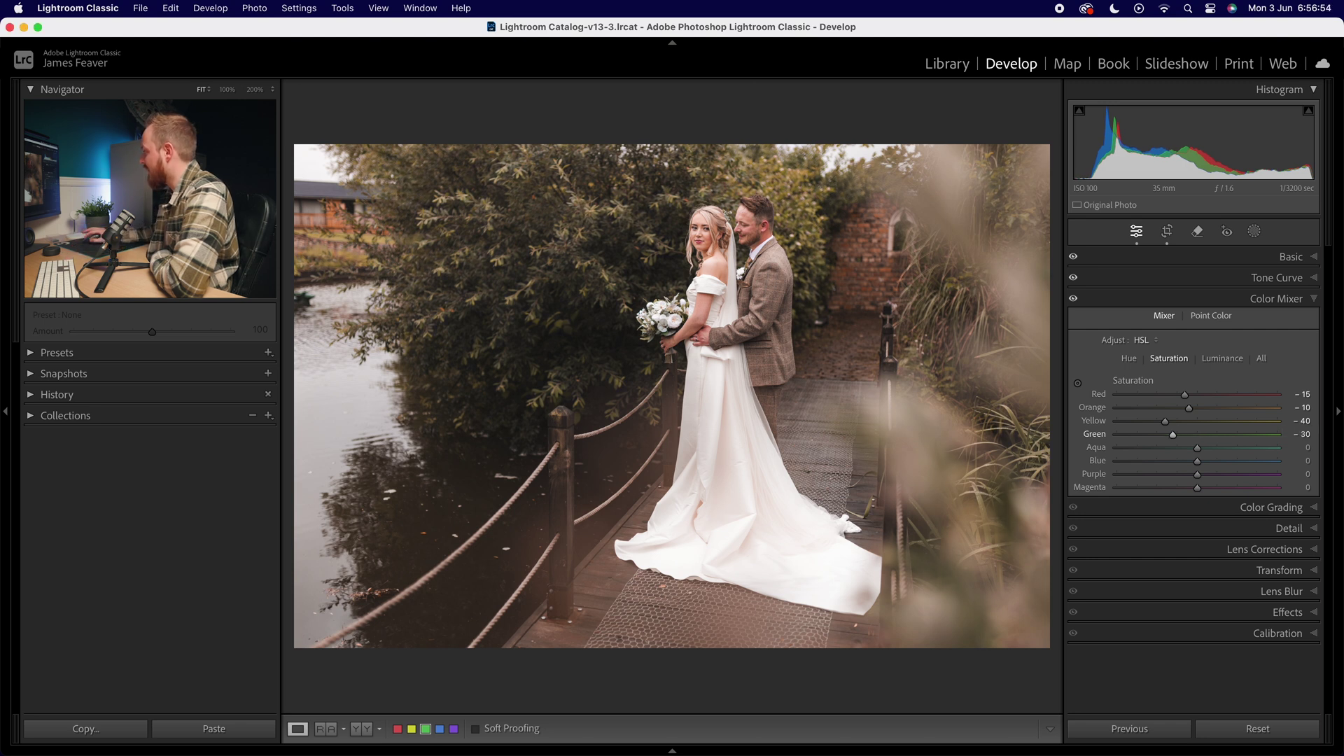
click(1306, 448)
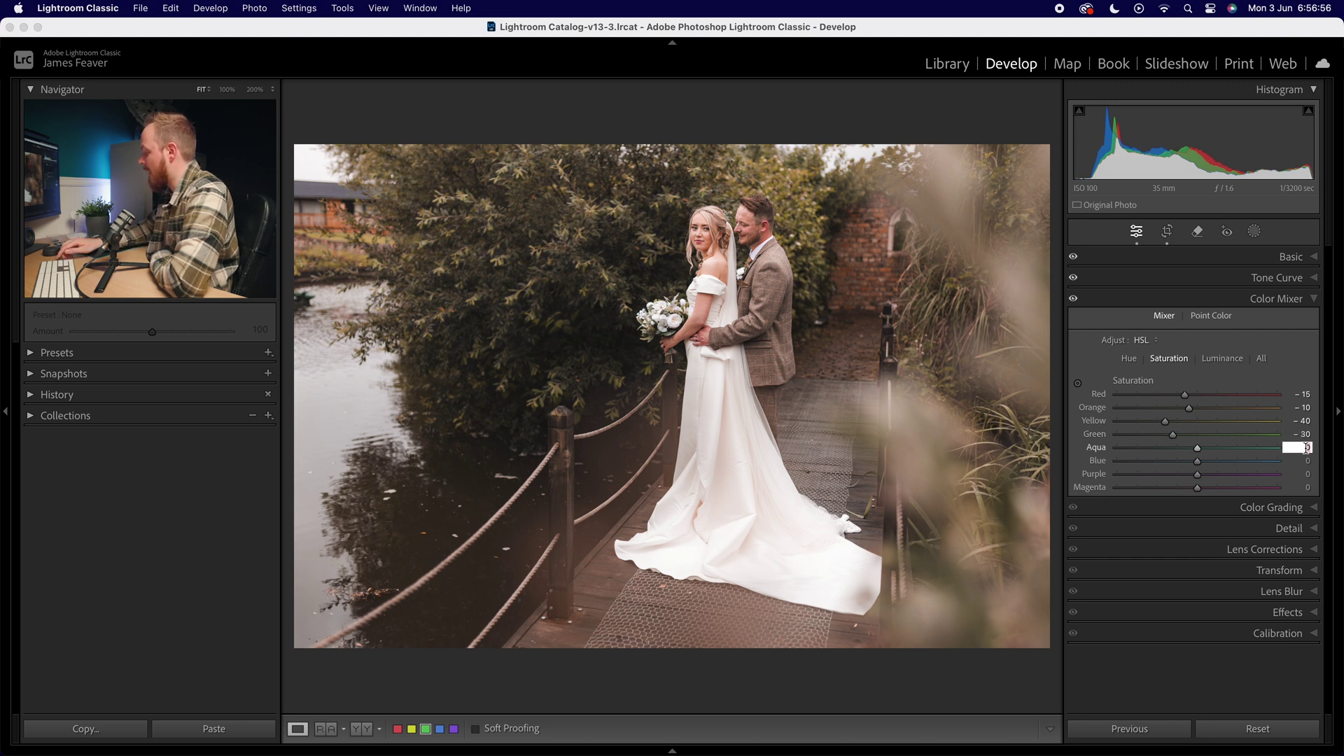
key(Return)
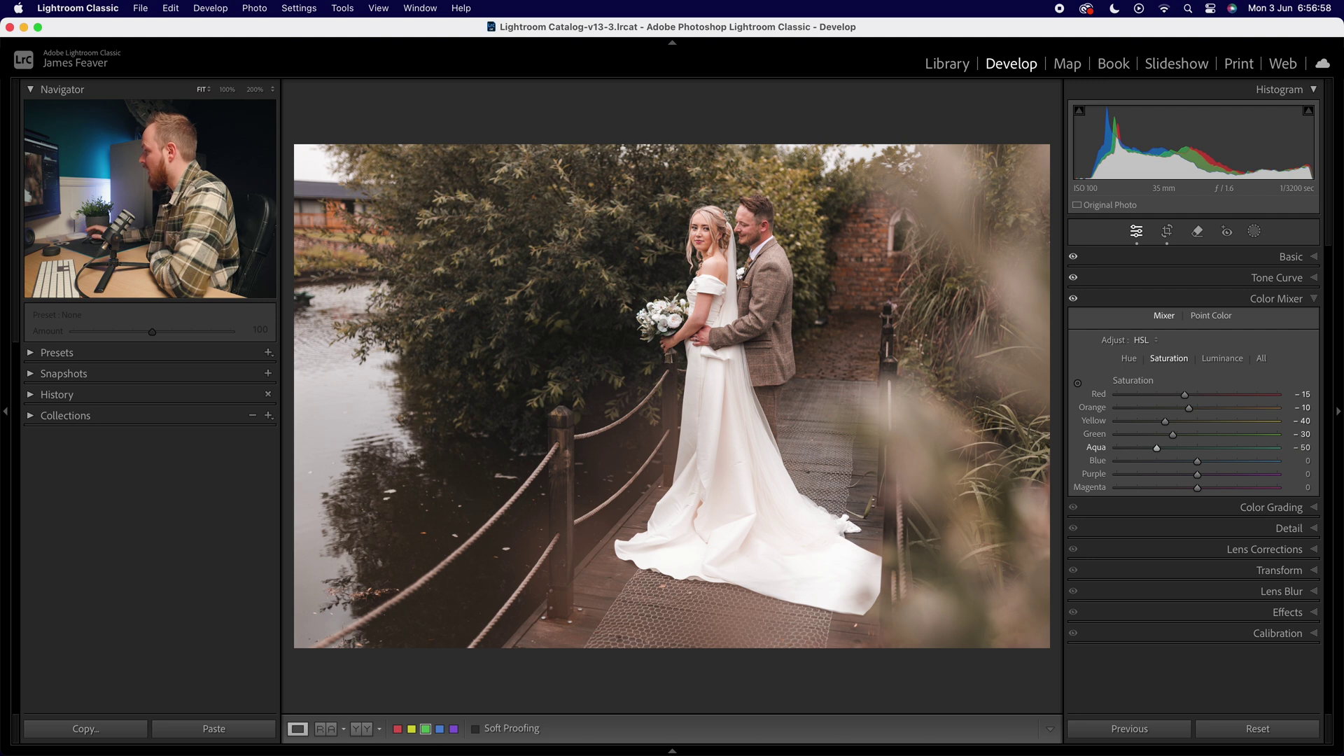
click(1306, 461)
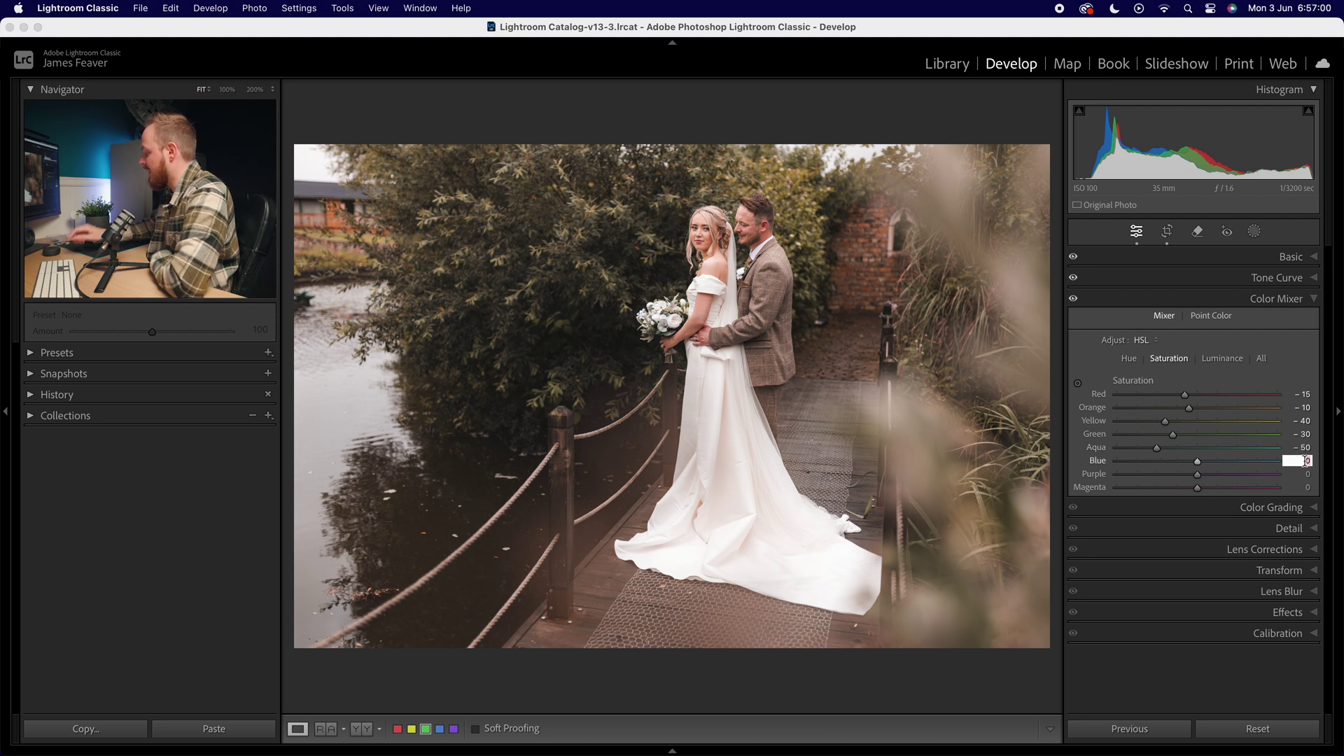
key(Return)
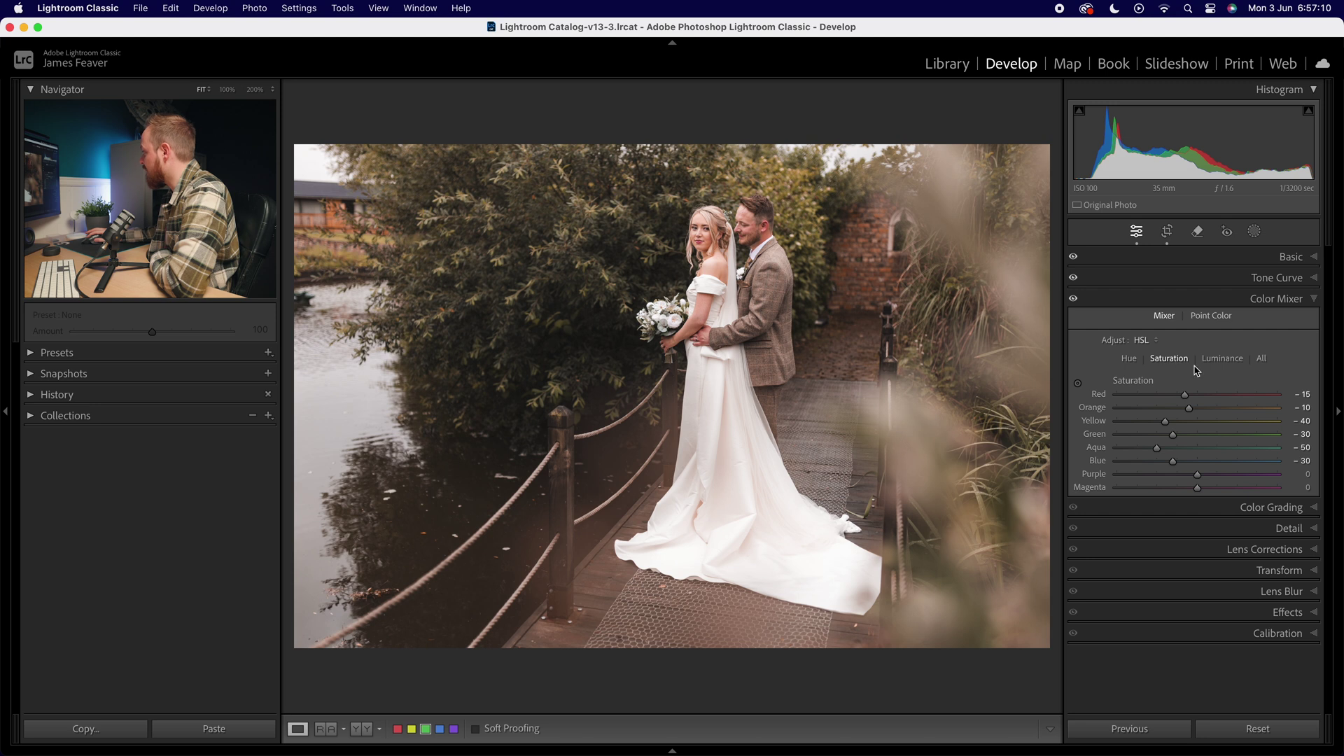
Step: Set the red luminance to −15 in the Color Mixer
click(1219, 359)
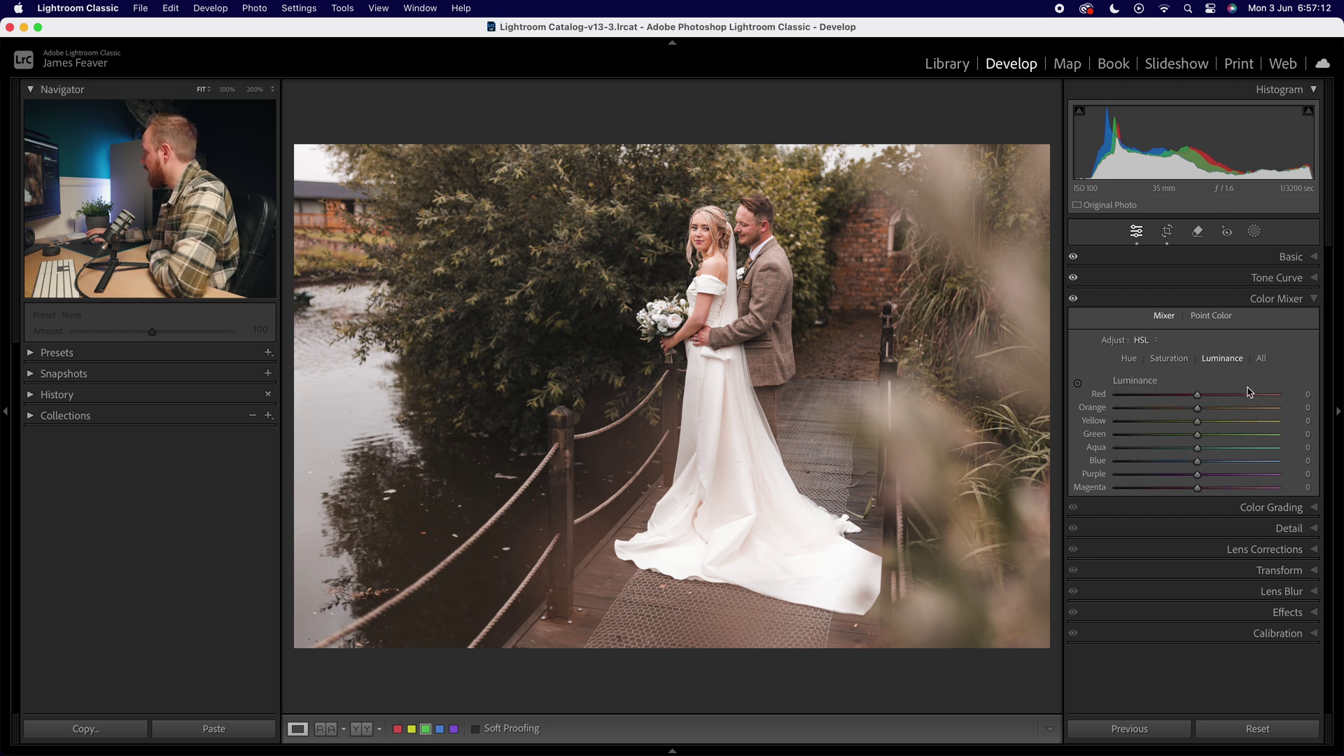
click(1298, 394)
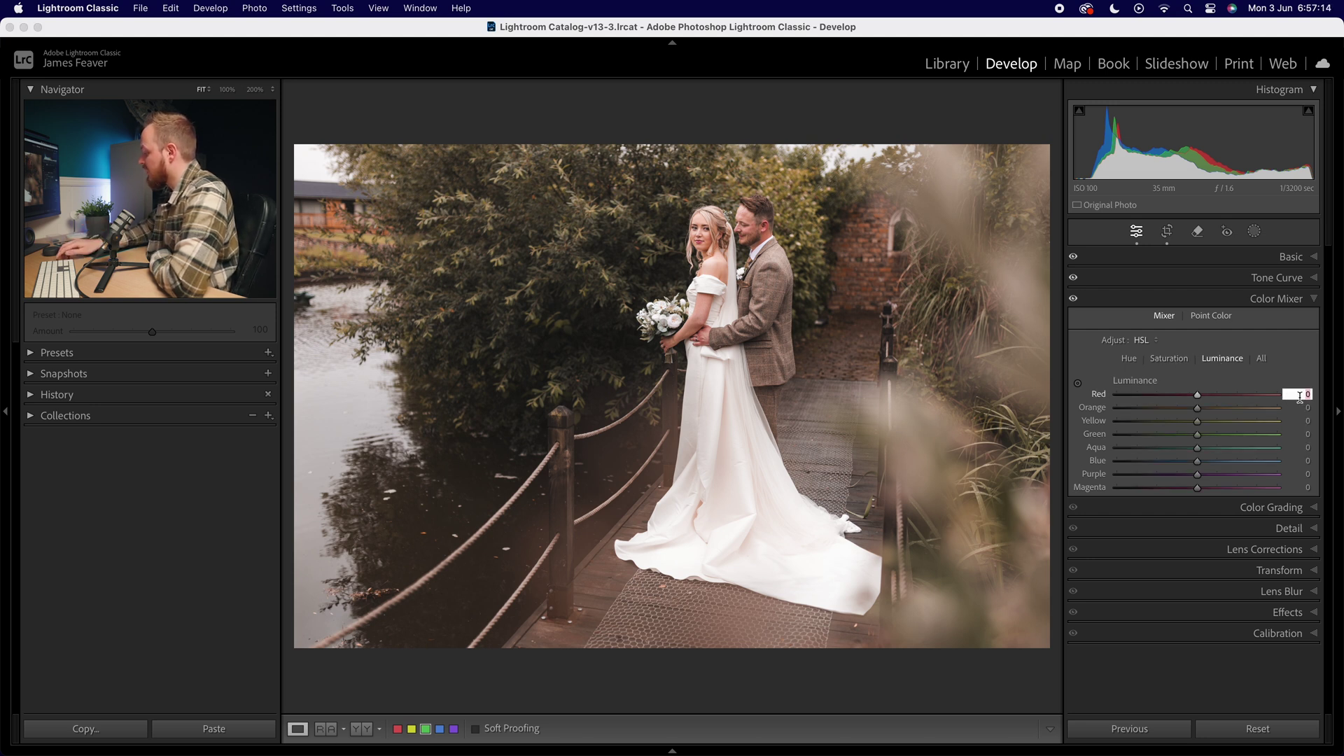
key(Return)
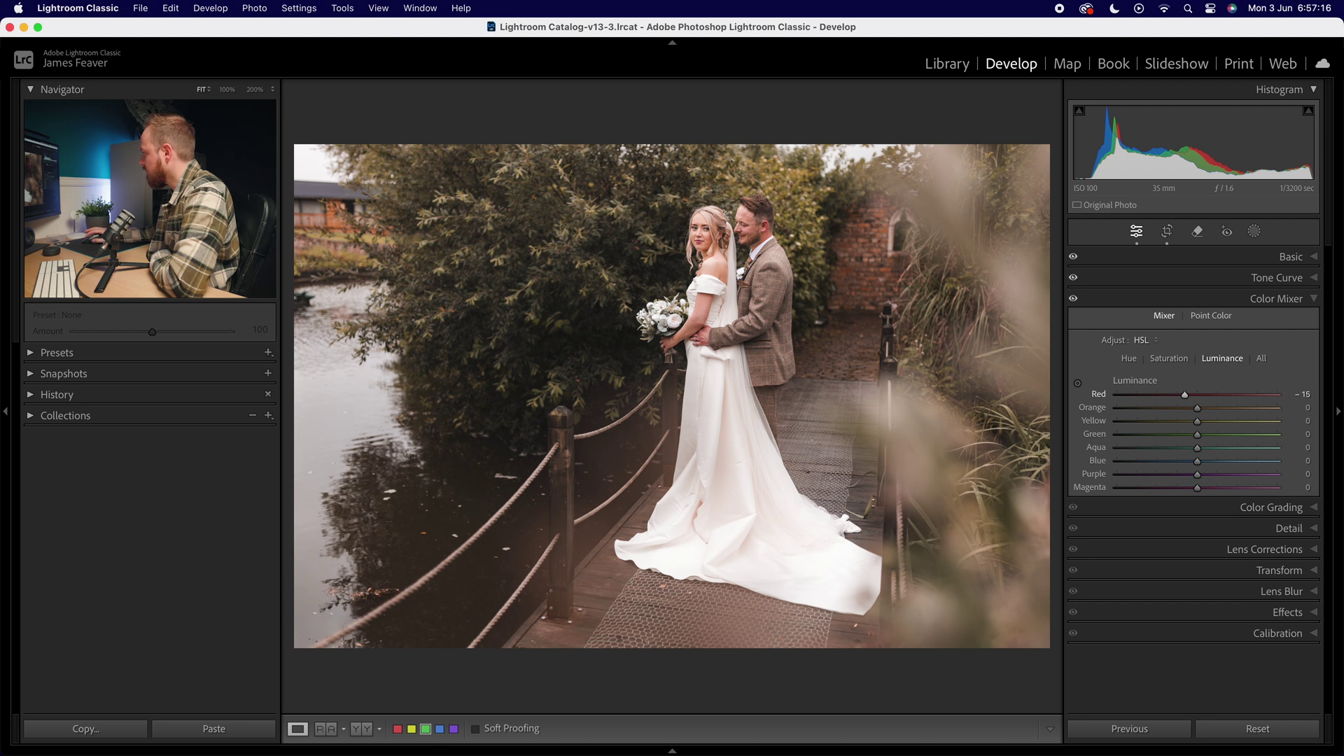
Step: Set the Color Mixer luminance to +10 for orange, −30 for yellow and −30 for green
click(1301, 406)
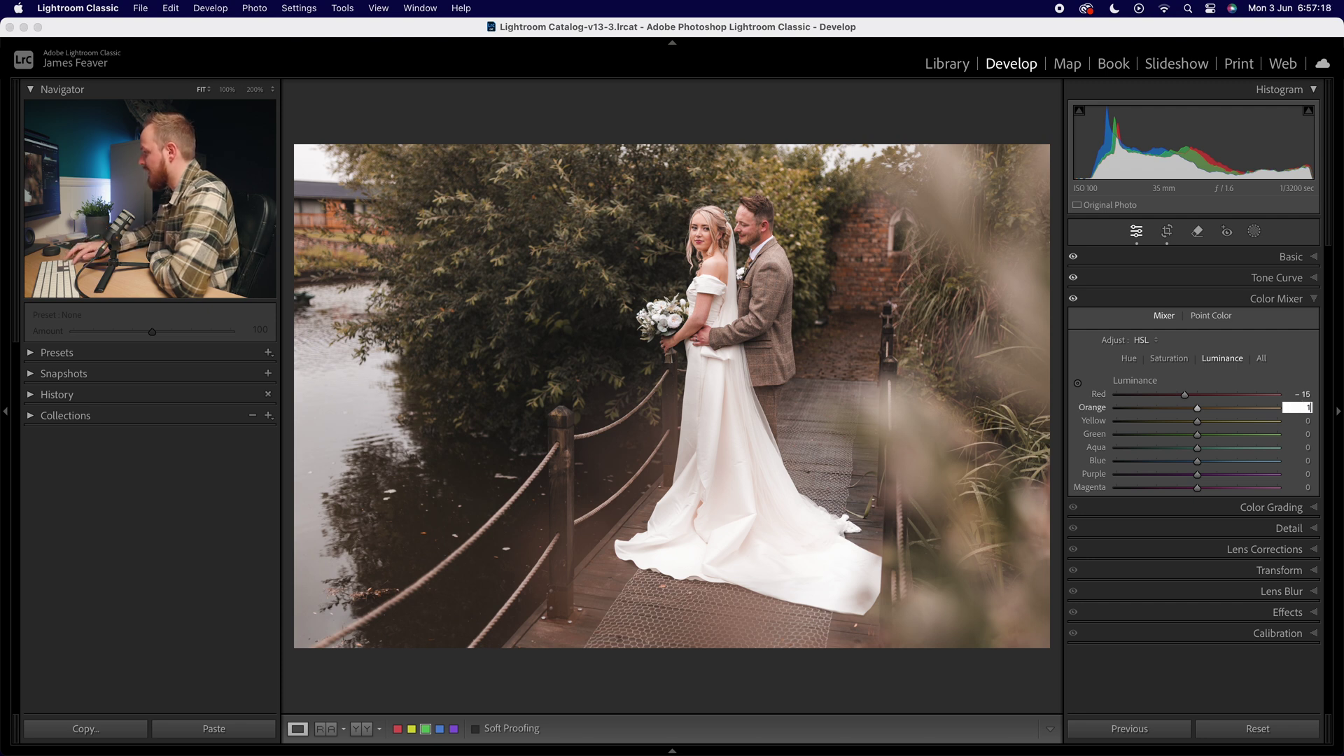
key(Return)
click(1301, 423)
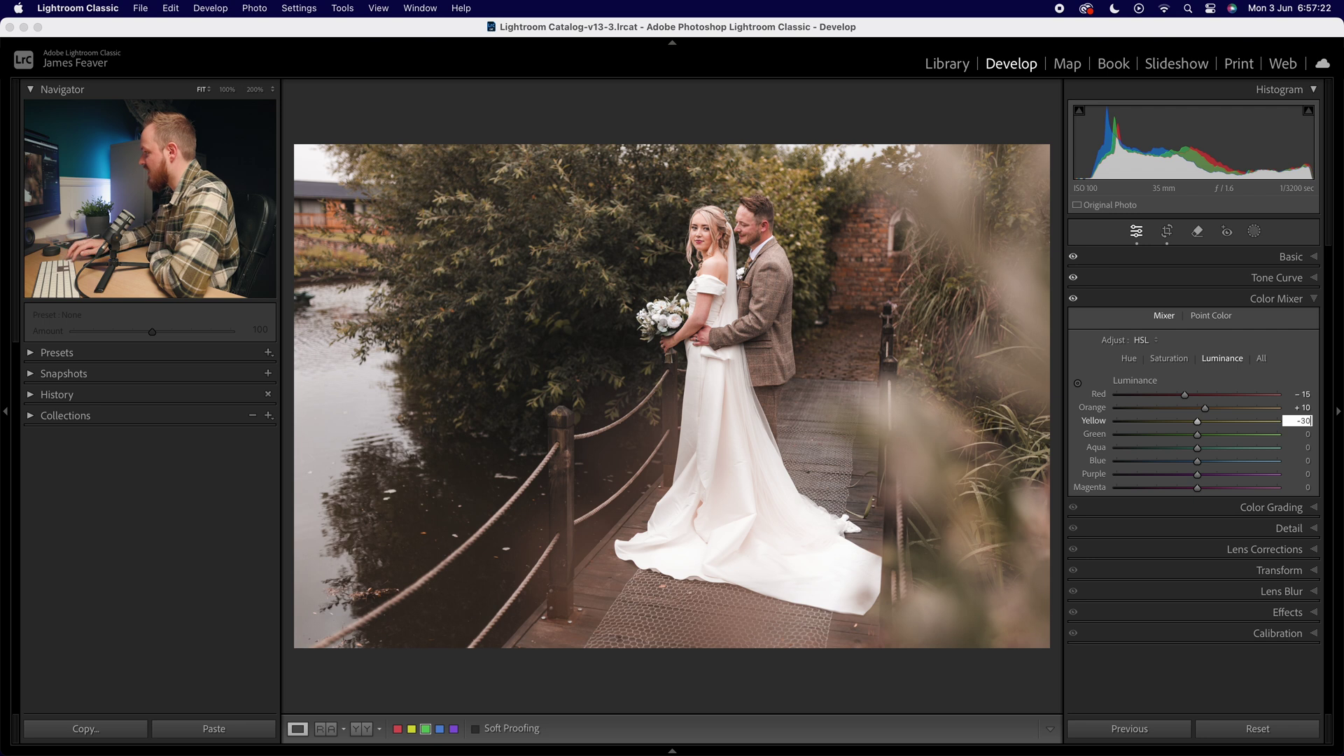
key(Return)
click(1301, 434)
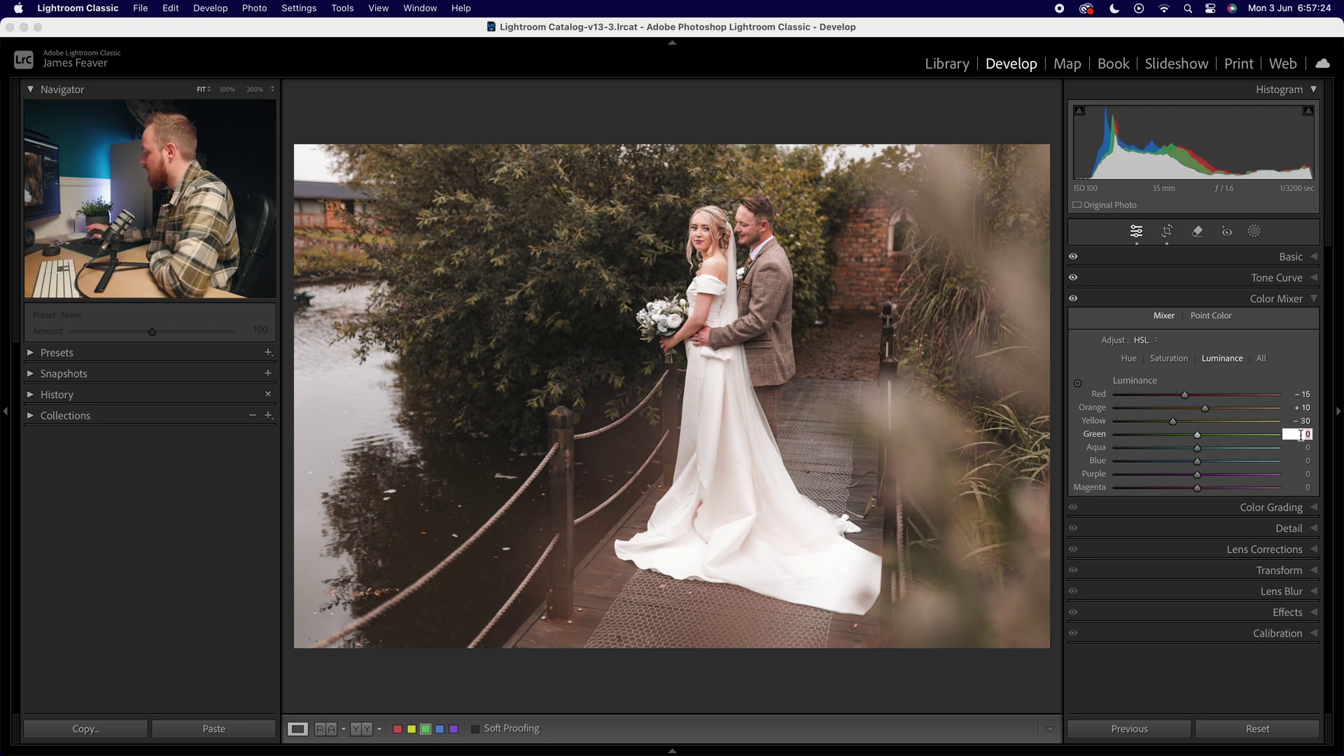
key(Return)
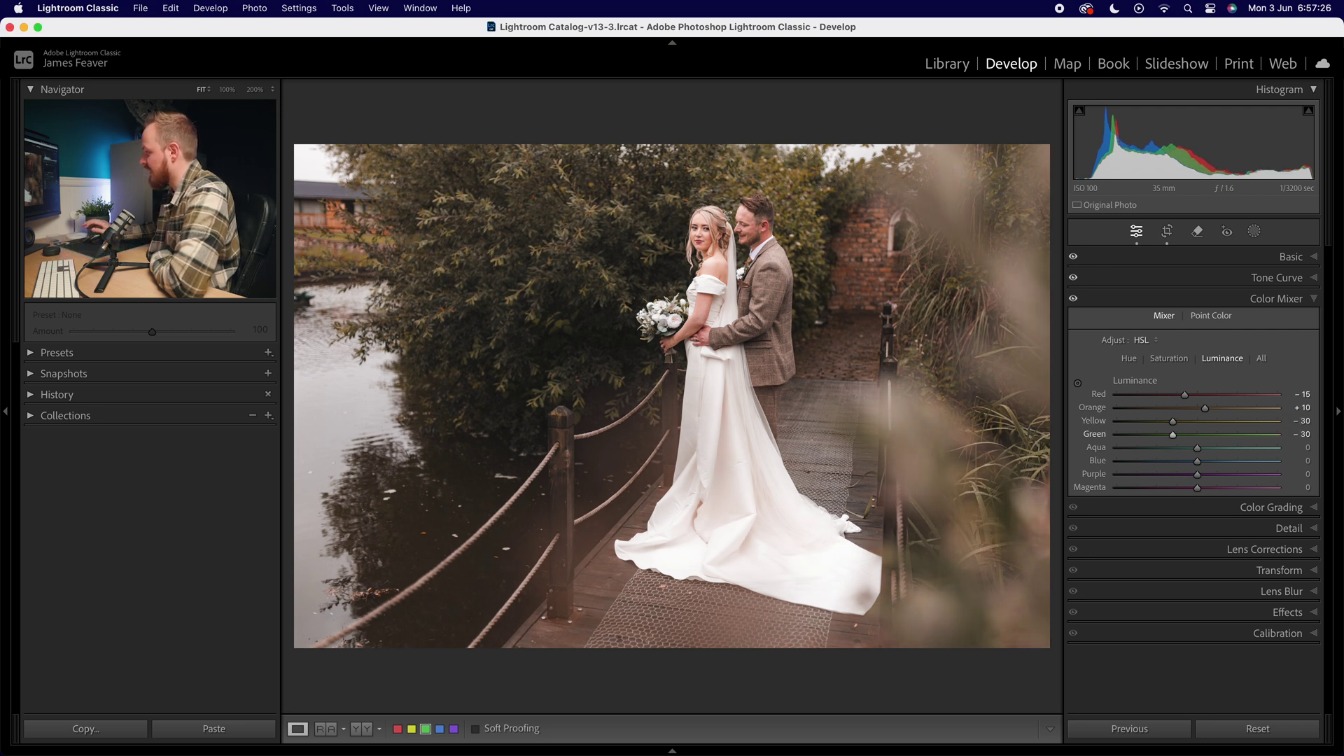
Step: Set the Color Mixer luminance to −20 for both aqua and blue
click(1301, 447)
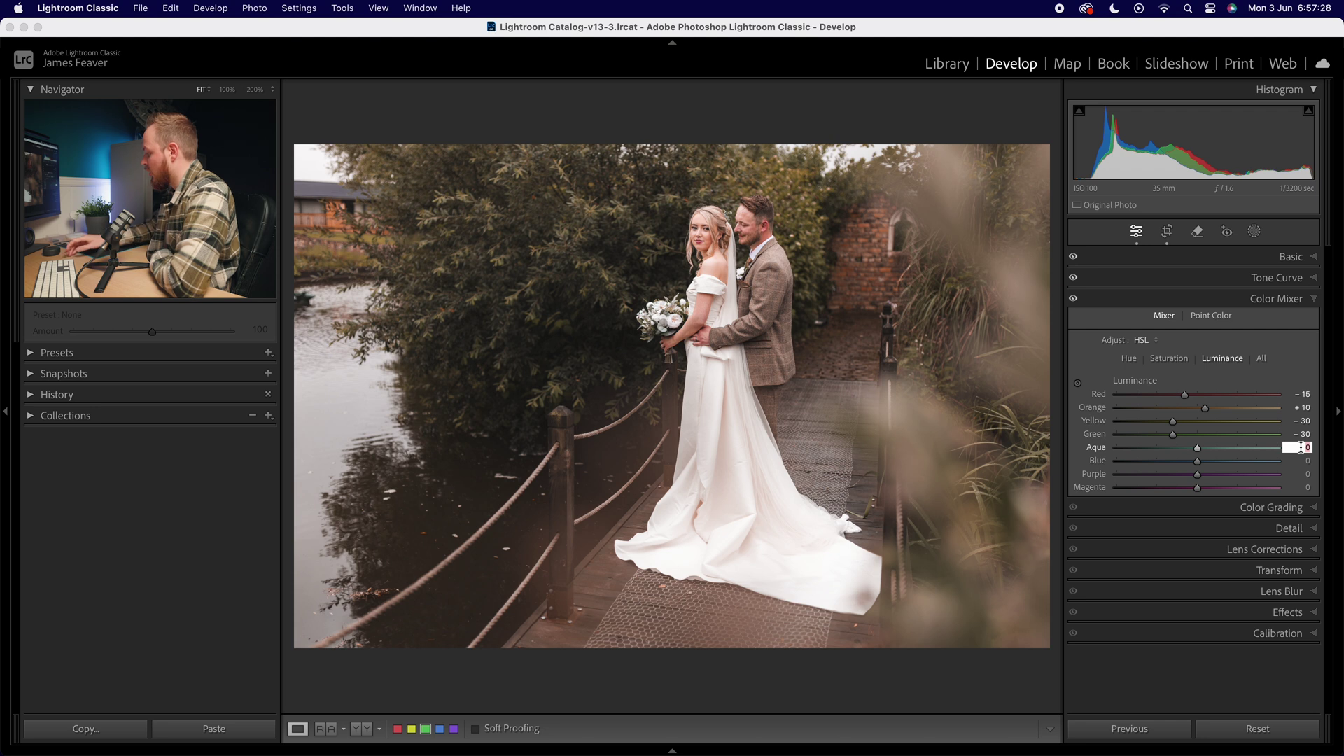
key(Return)
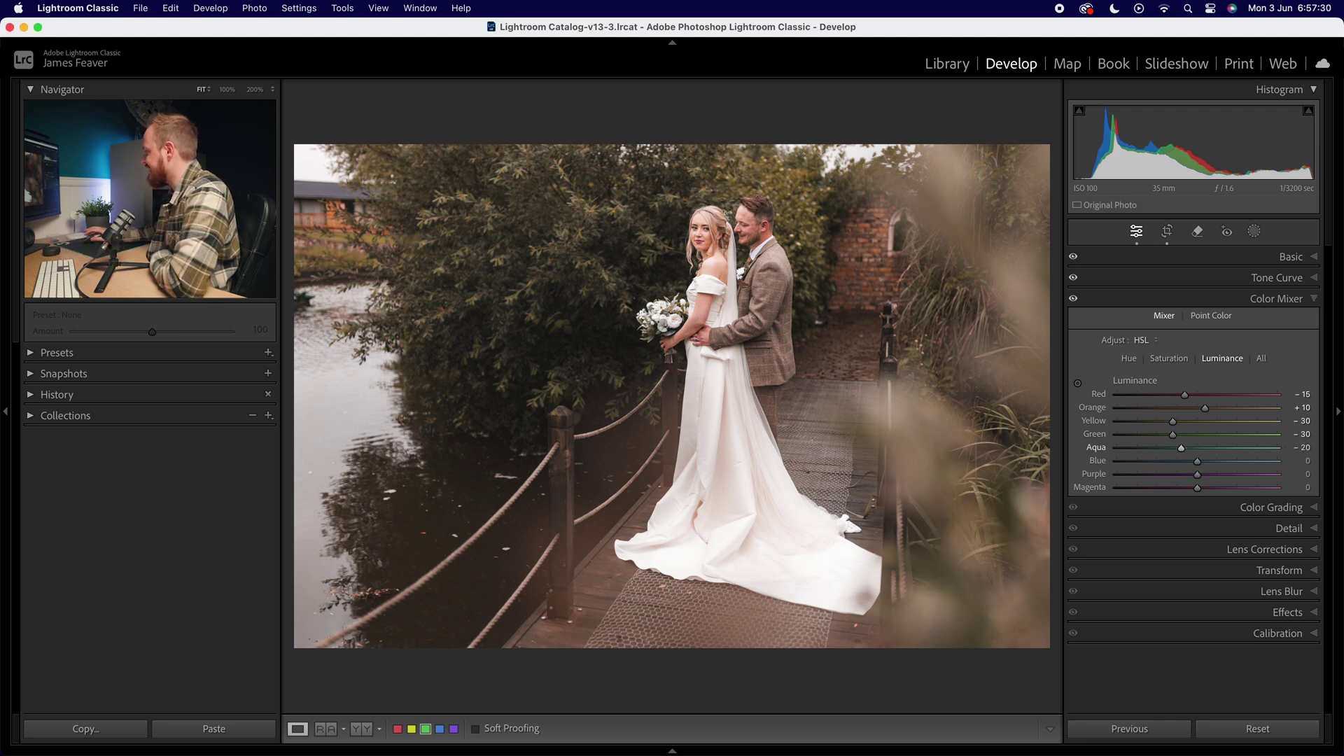
click(1302, 460)
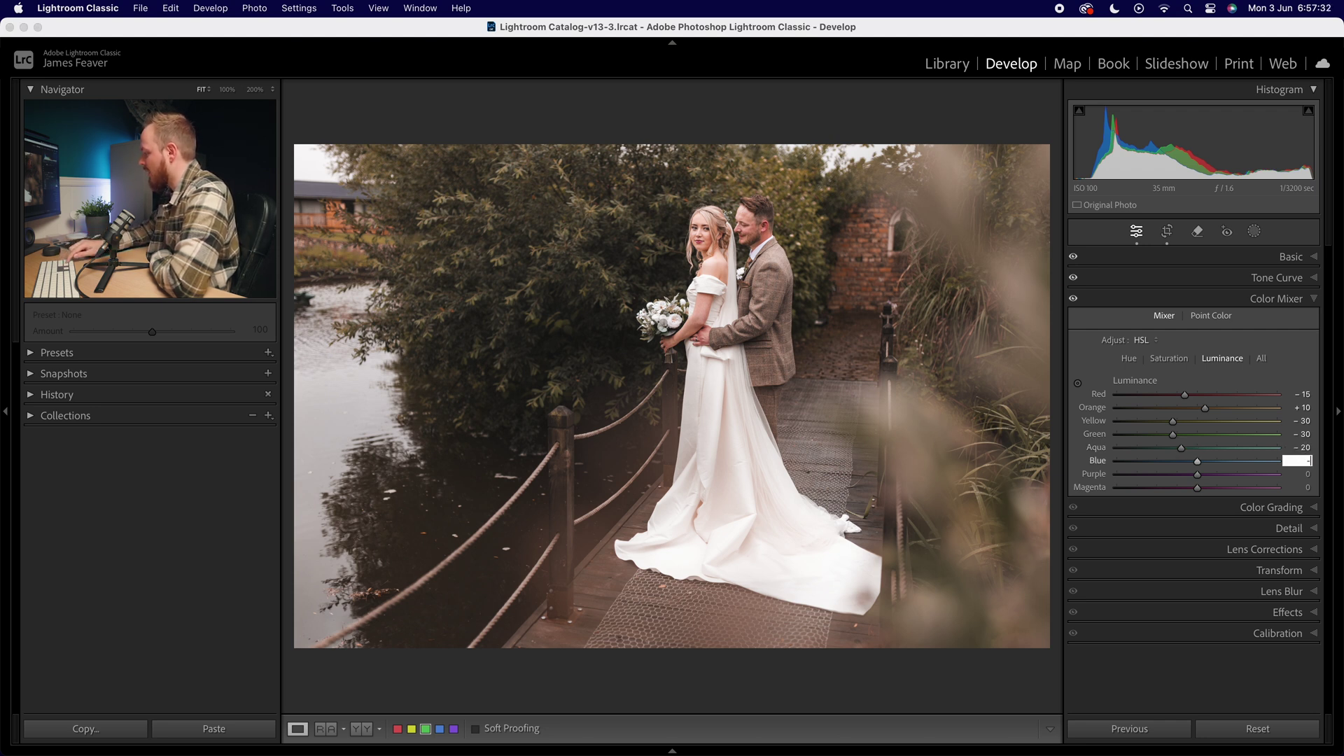
key(Return)
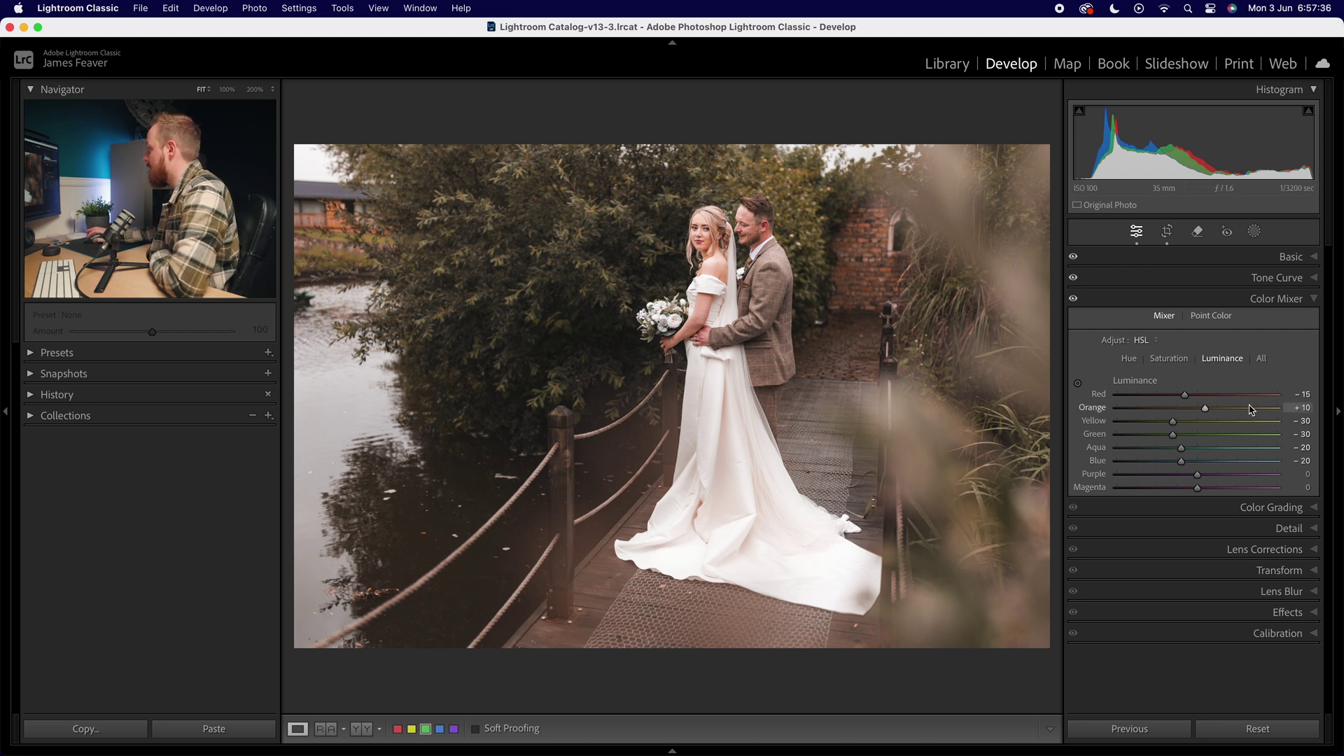
Step: Review the Color Mixer hue and saturation settings, and raise the red luminance to −5 for the couple's skin tones
click(1129, 358)
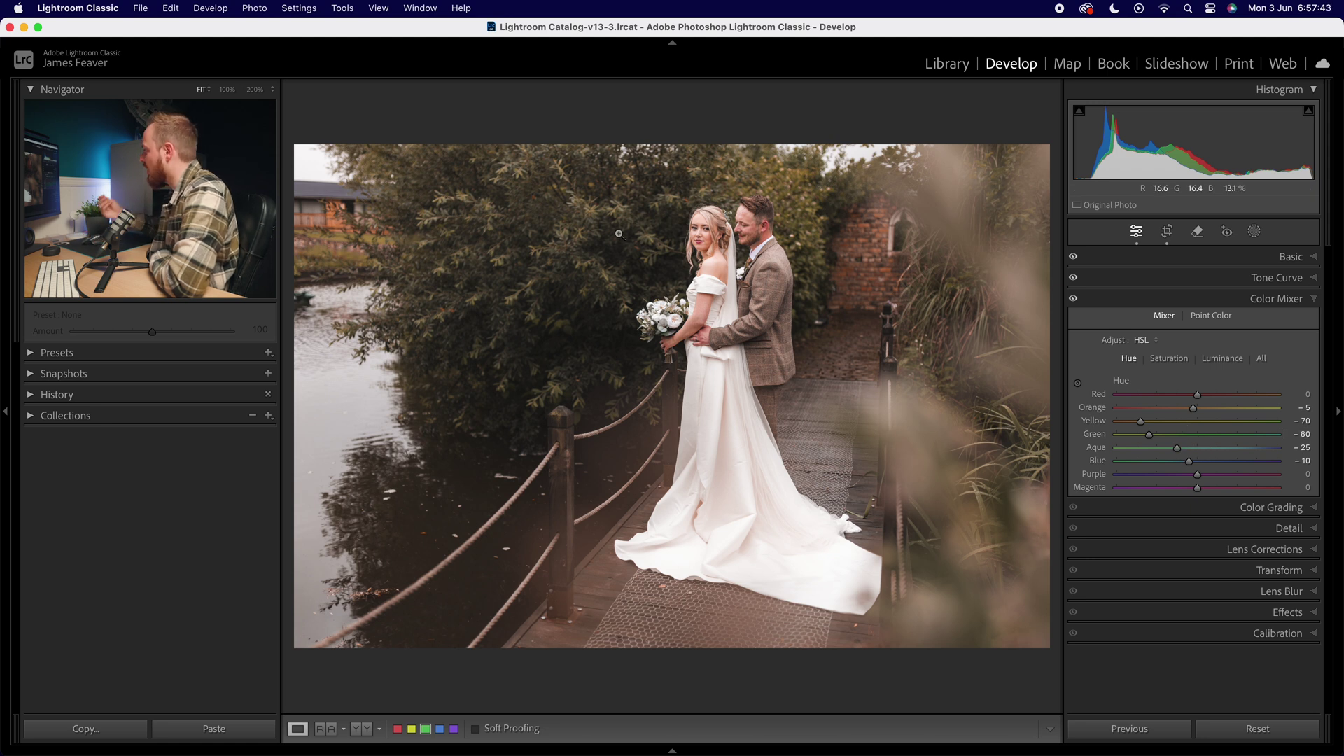
click(1170, 358)
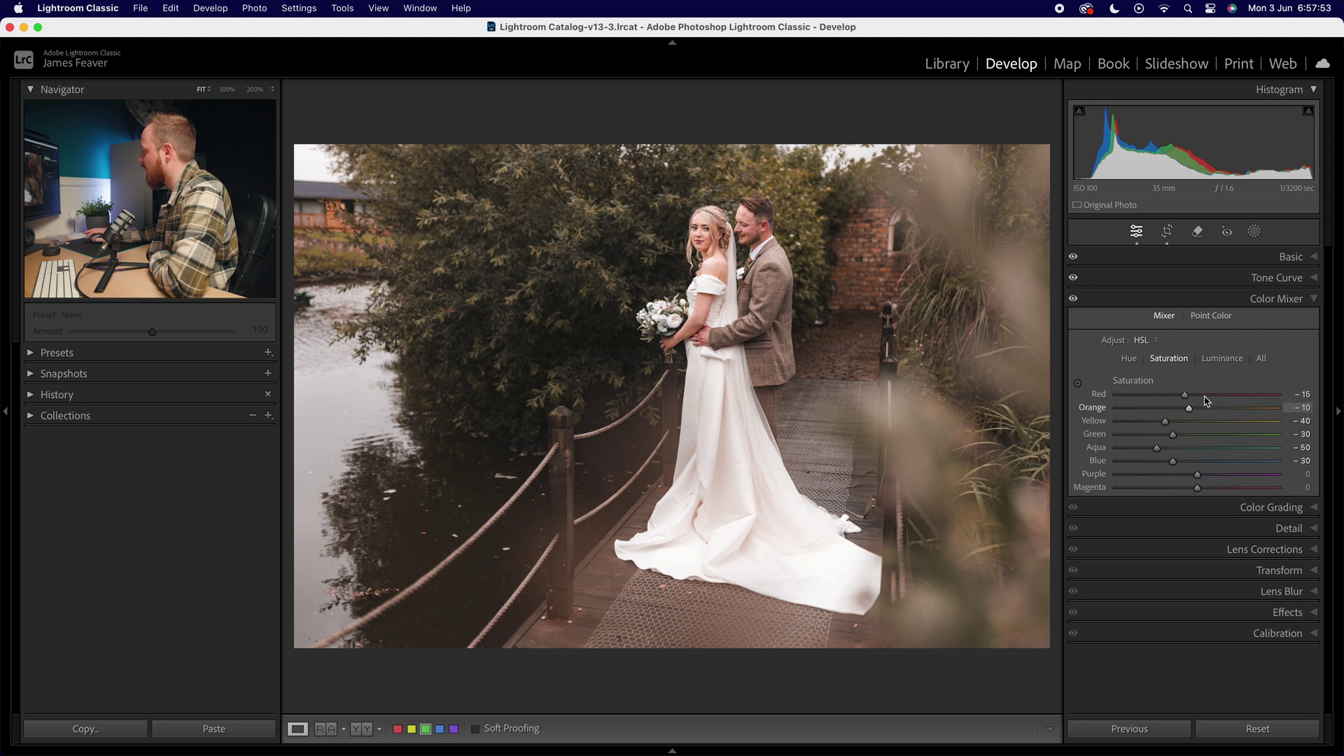
click(1221, 358)
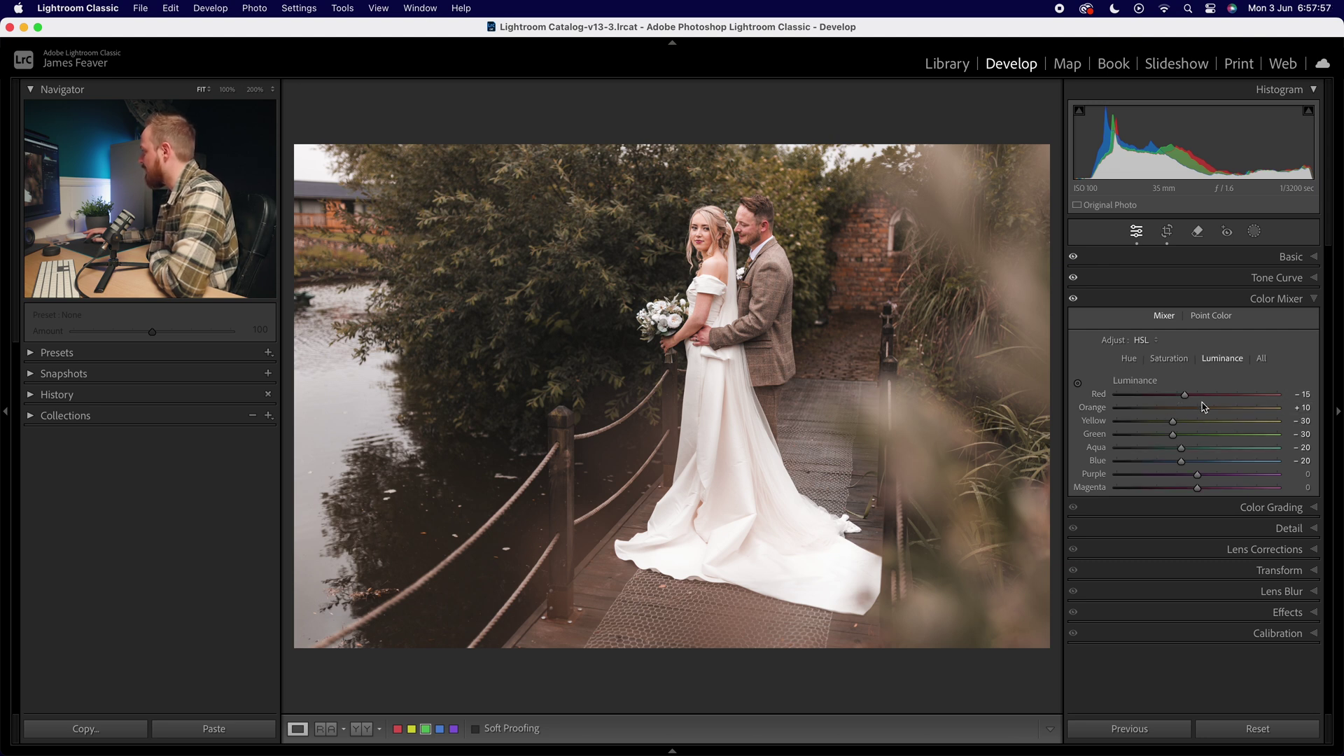
drag(1186, 397, 1191, 392)
click(1298, 394)
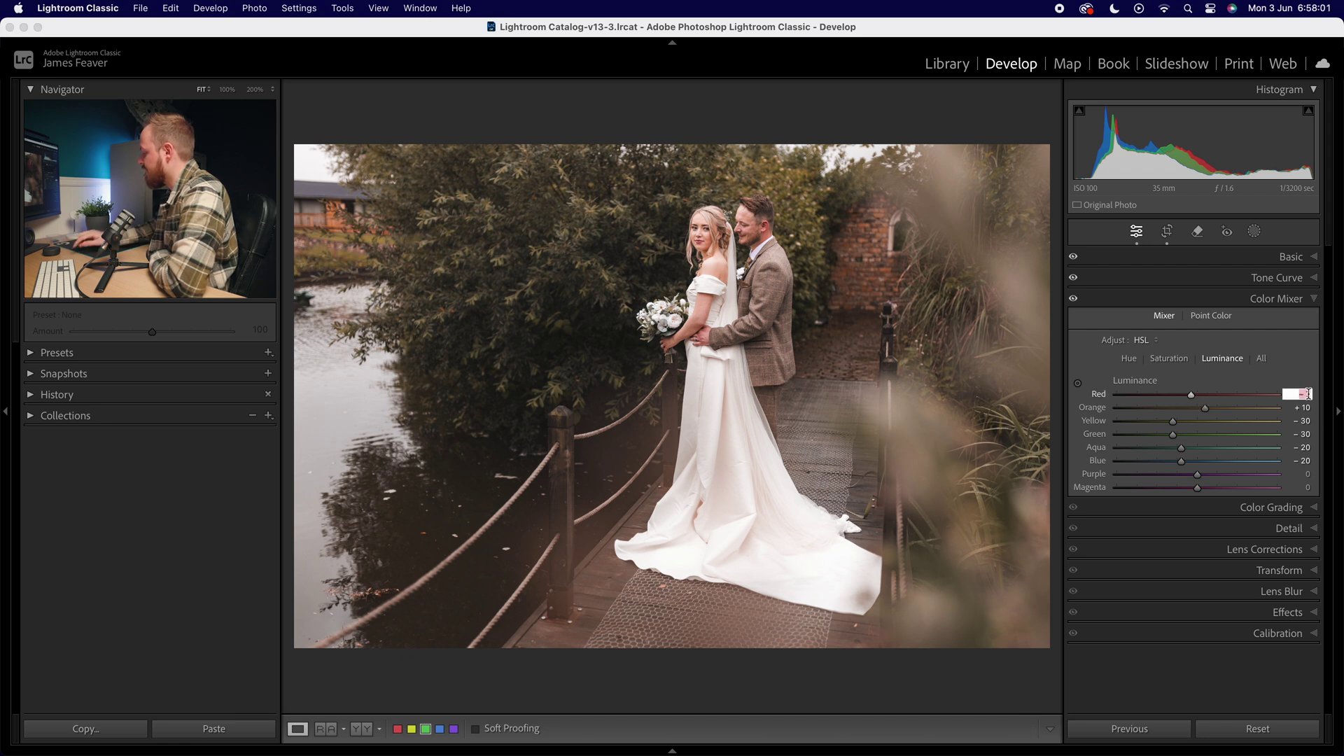
text(-5)
key(Return)
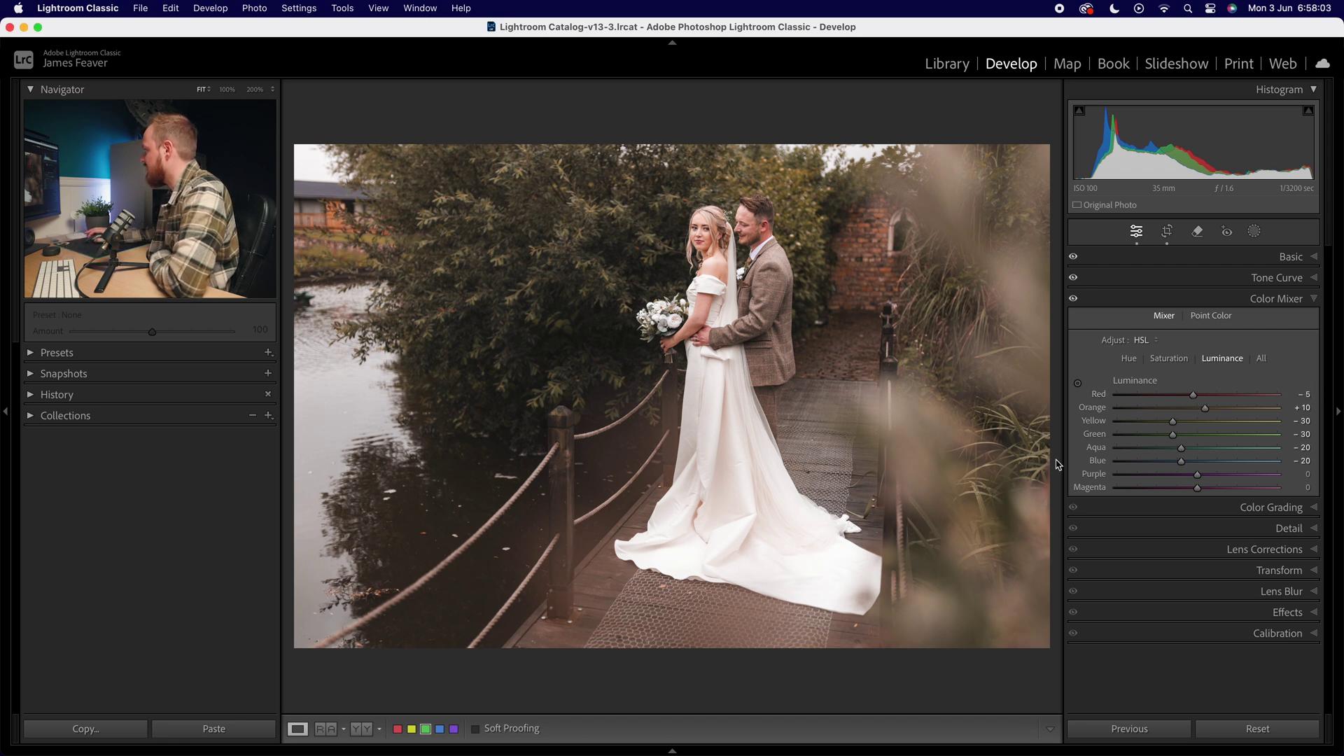
click(698, 251)
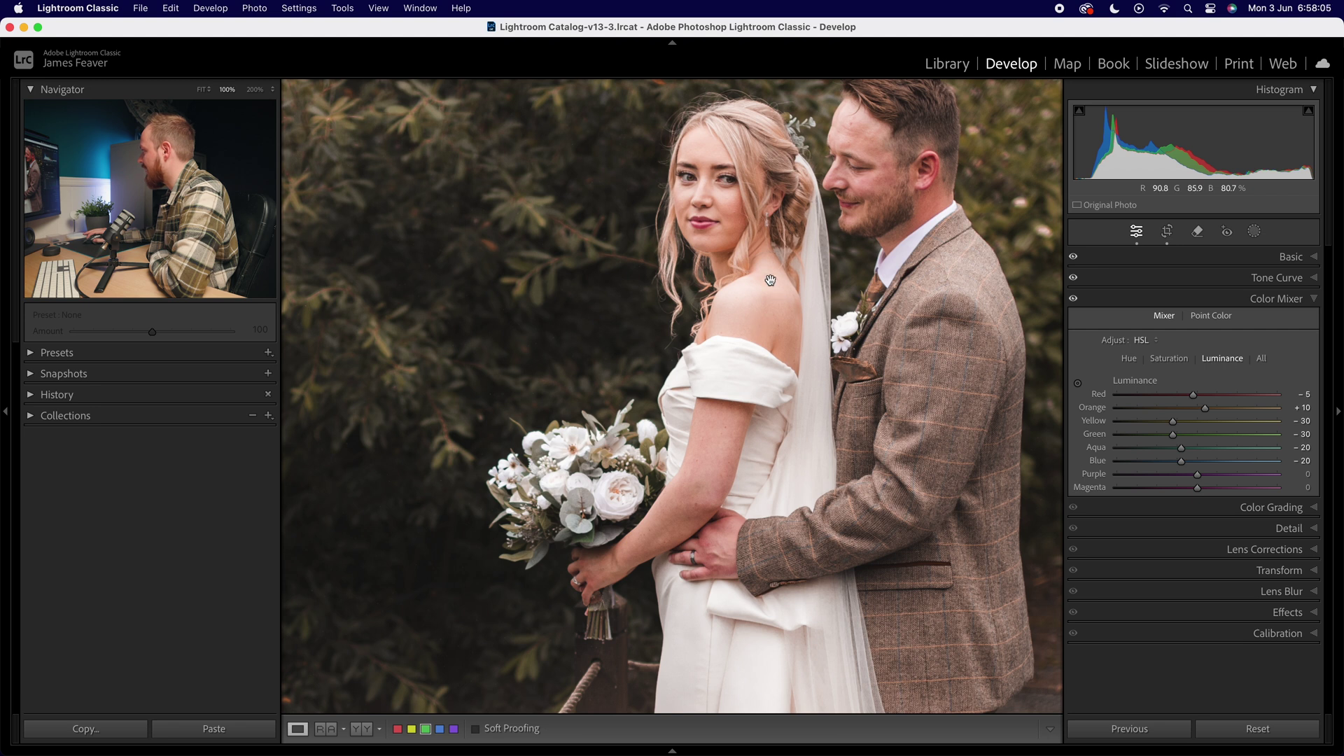
click(770, 280)
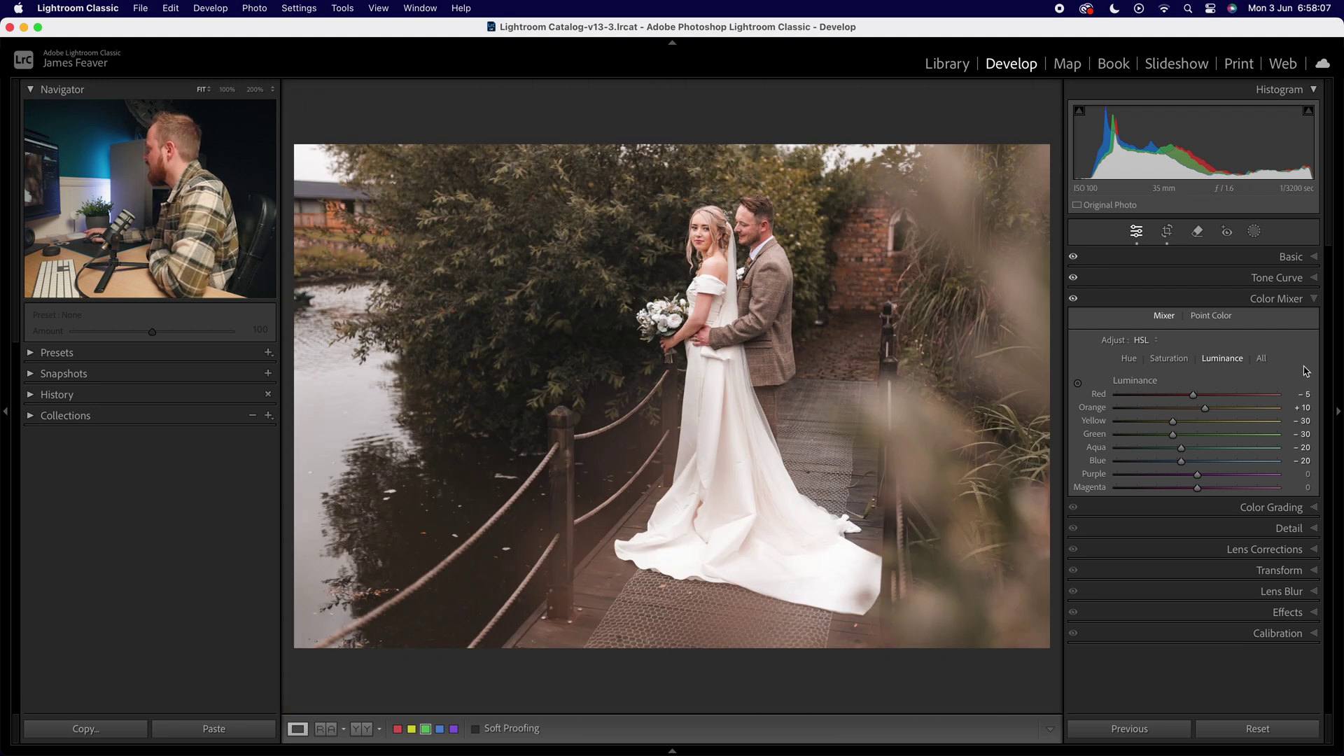
Step: Tint the highlights in Color Grading with hue 30 and saturation 20
click(1277, 299)
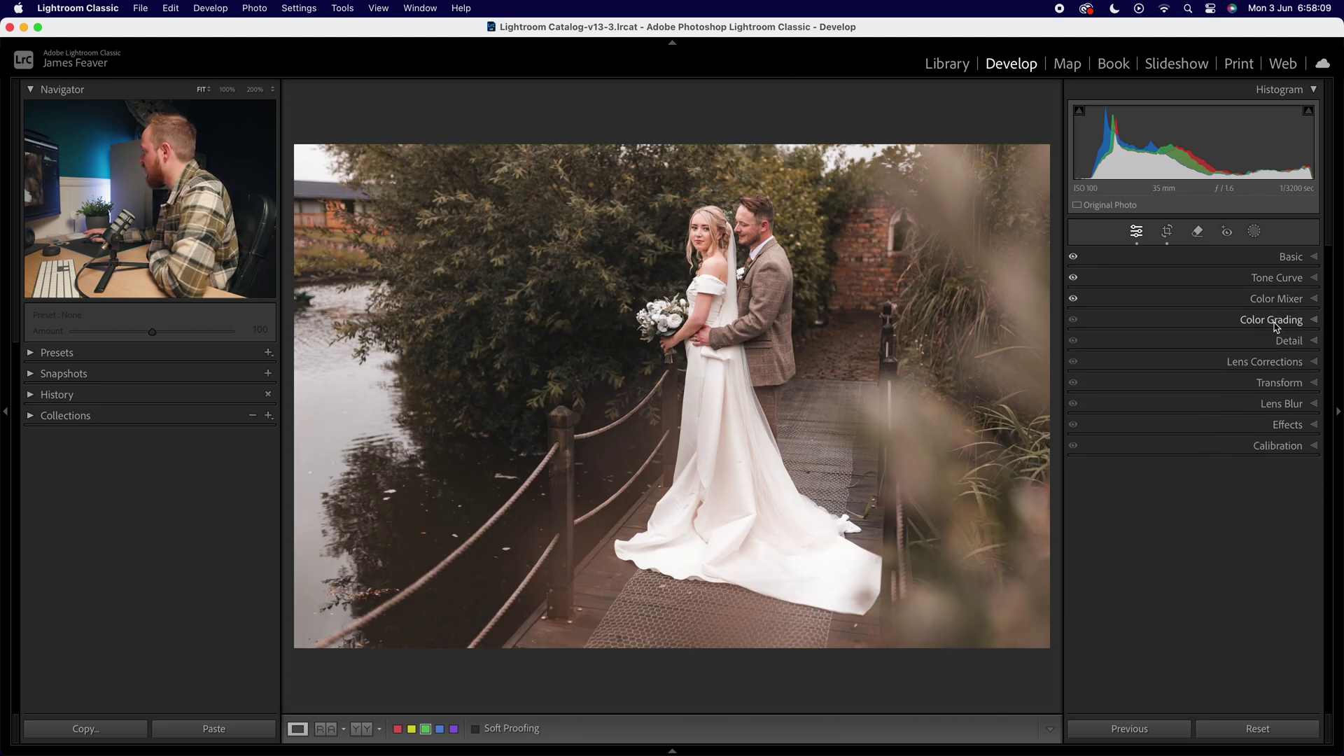
click(1275, 321)
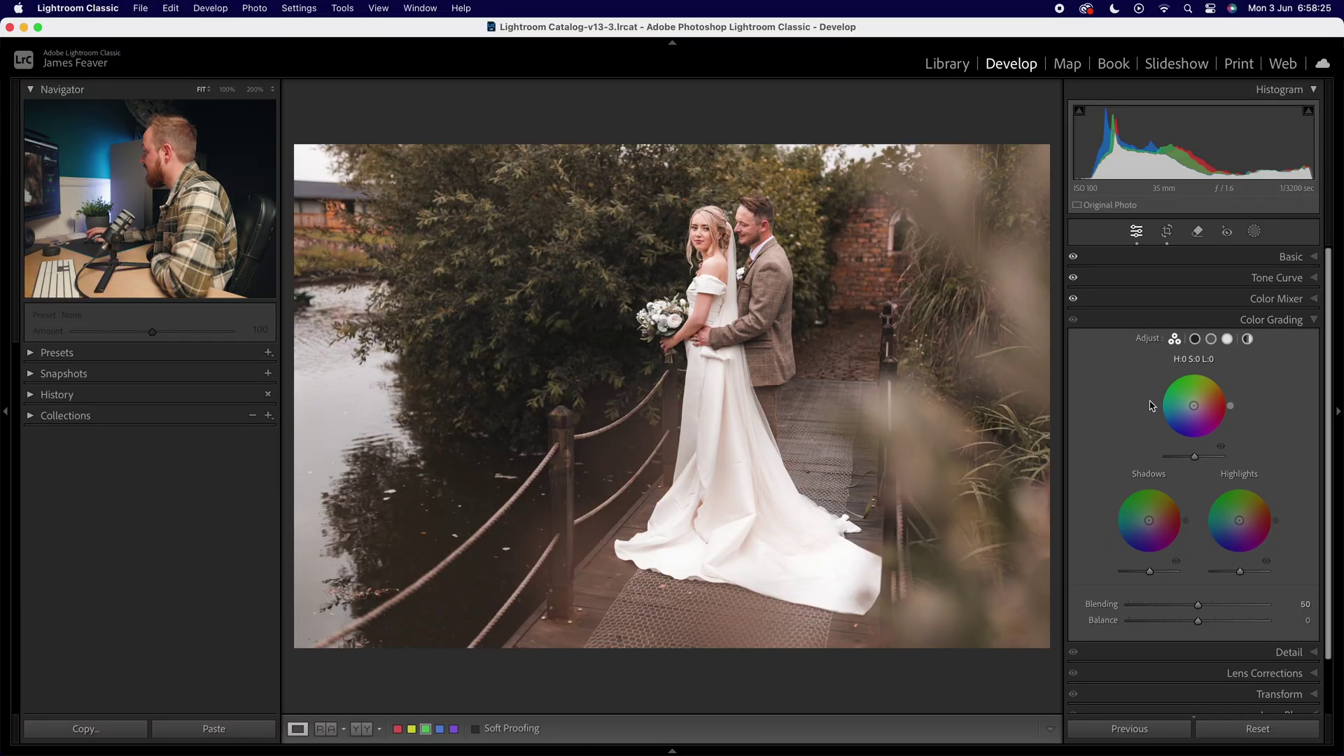
click(1194, 339)
click(1226, 339)
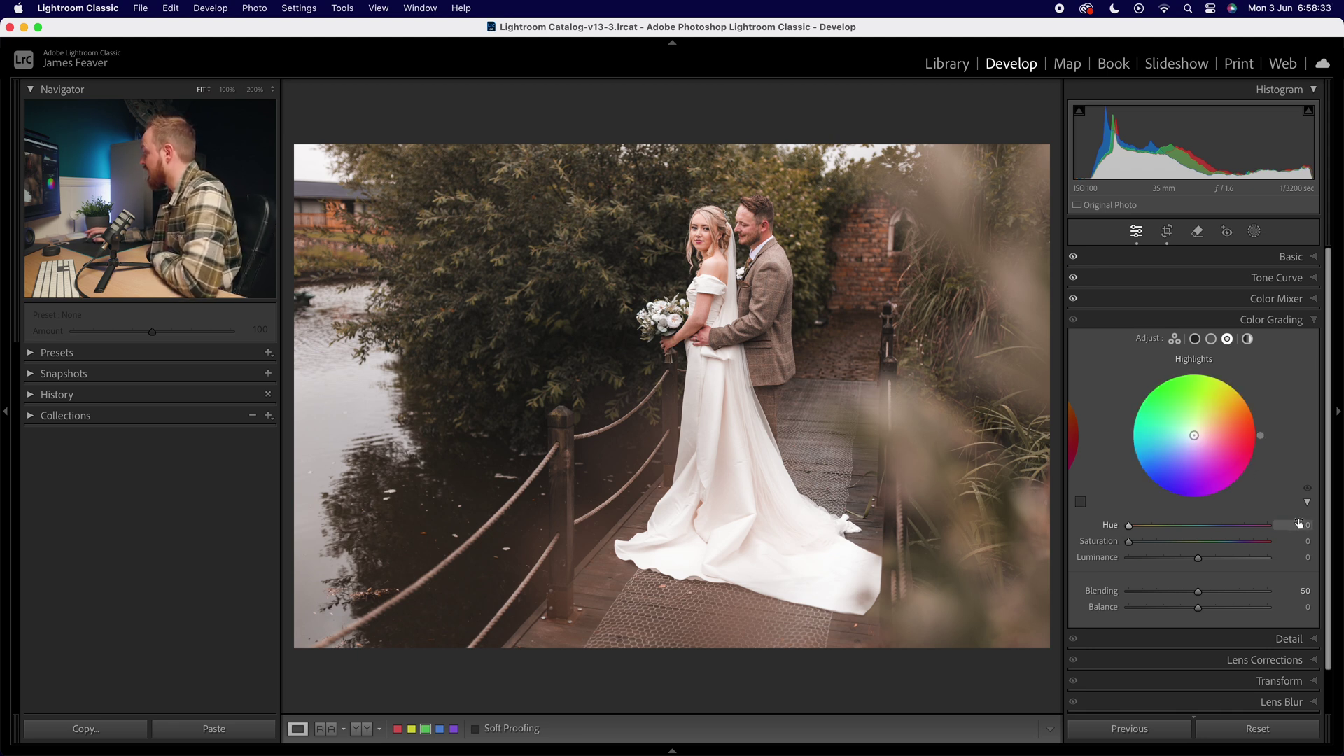
text(30)
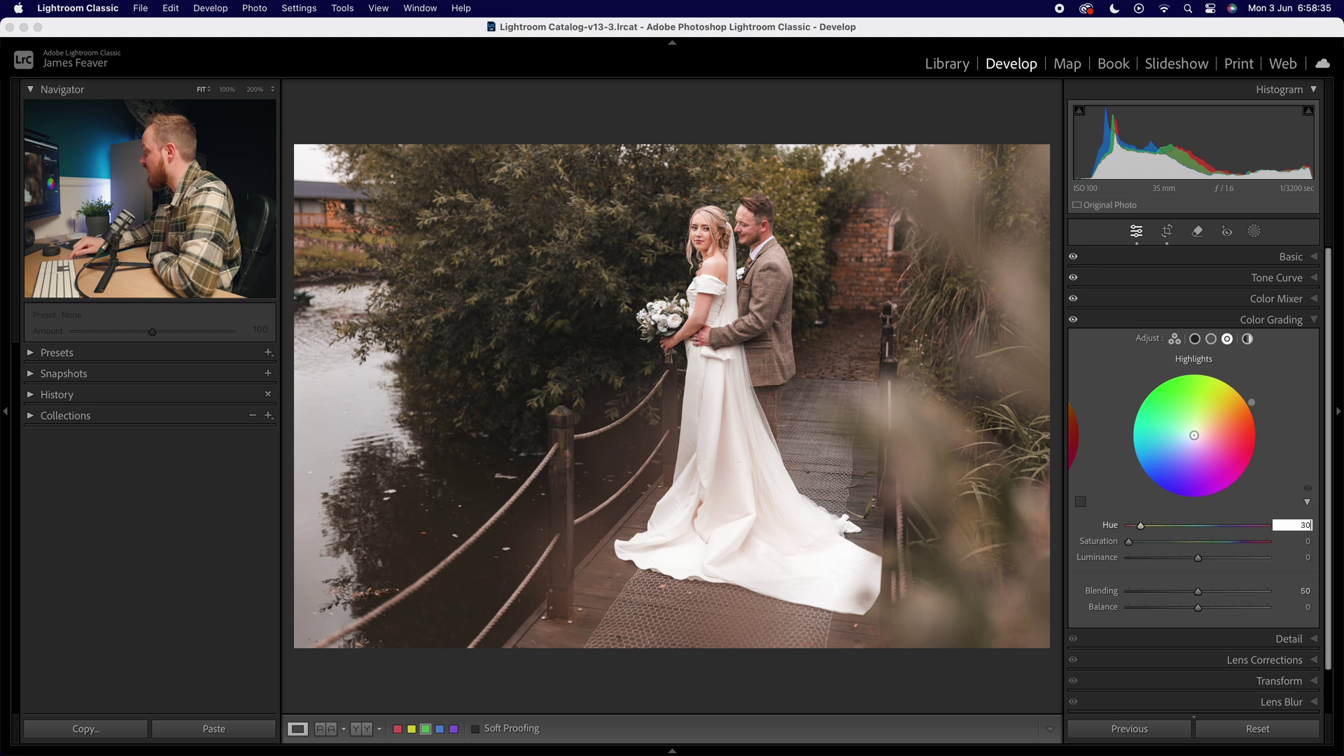
key(Return)
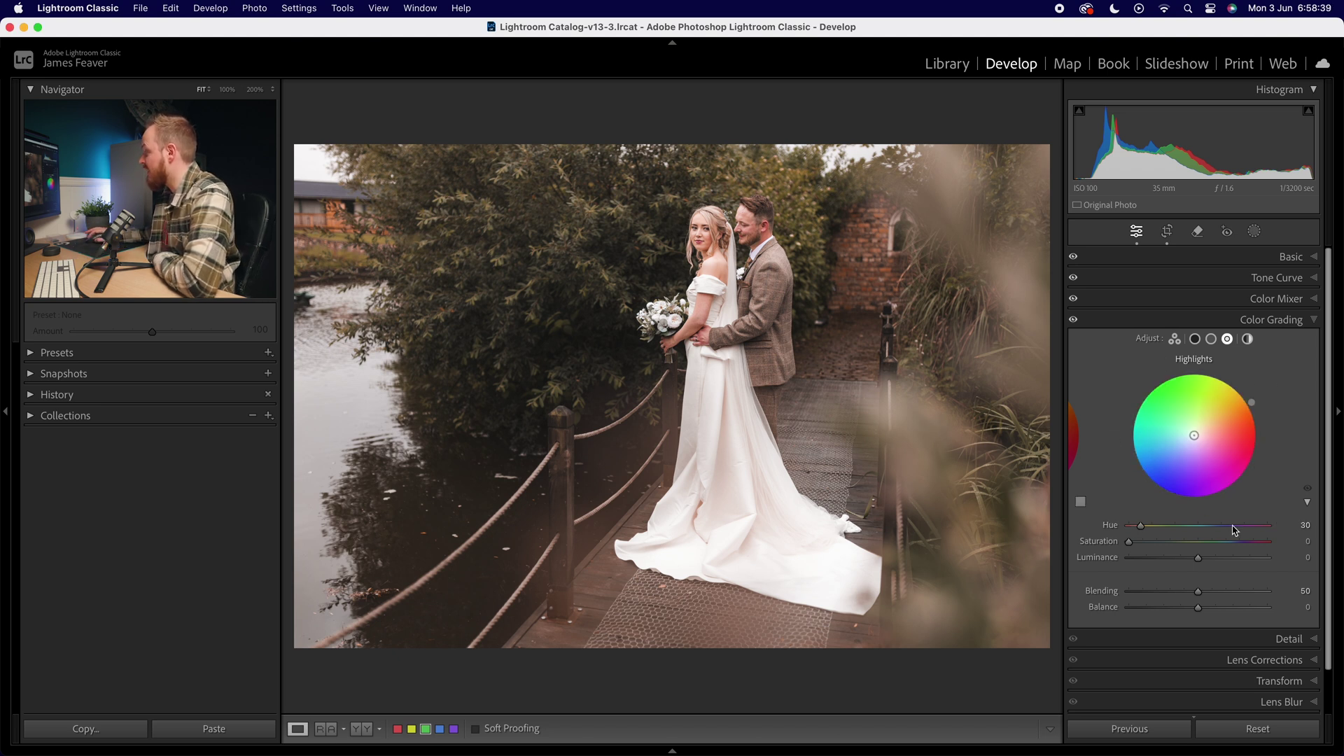
drag(1129, 542, 1140, 545)
click(1292, 542)
text(20)
key(Return)
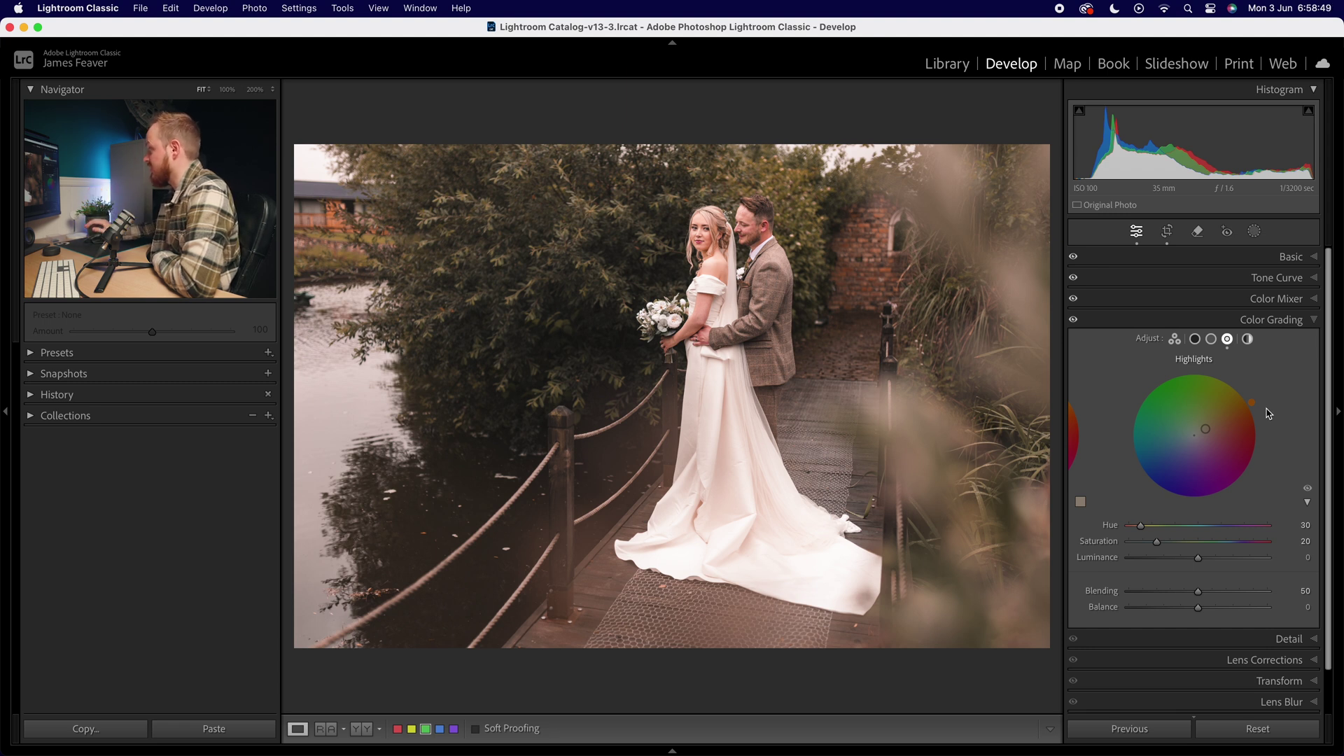
Step: Tint the shadows in Color Grading with hue 30 and saturation 10, and compare them with the highlights settings
click(1194, 339)
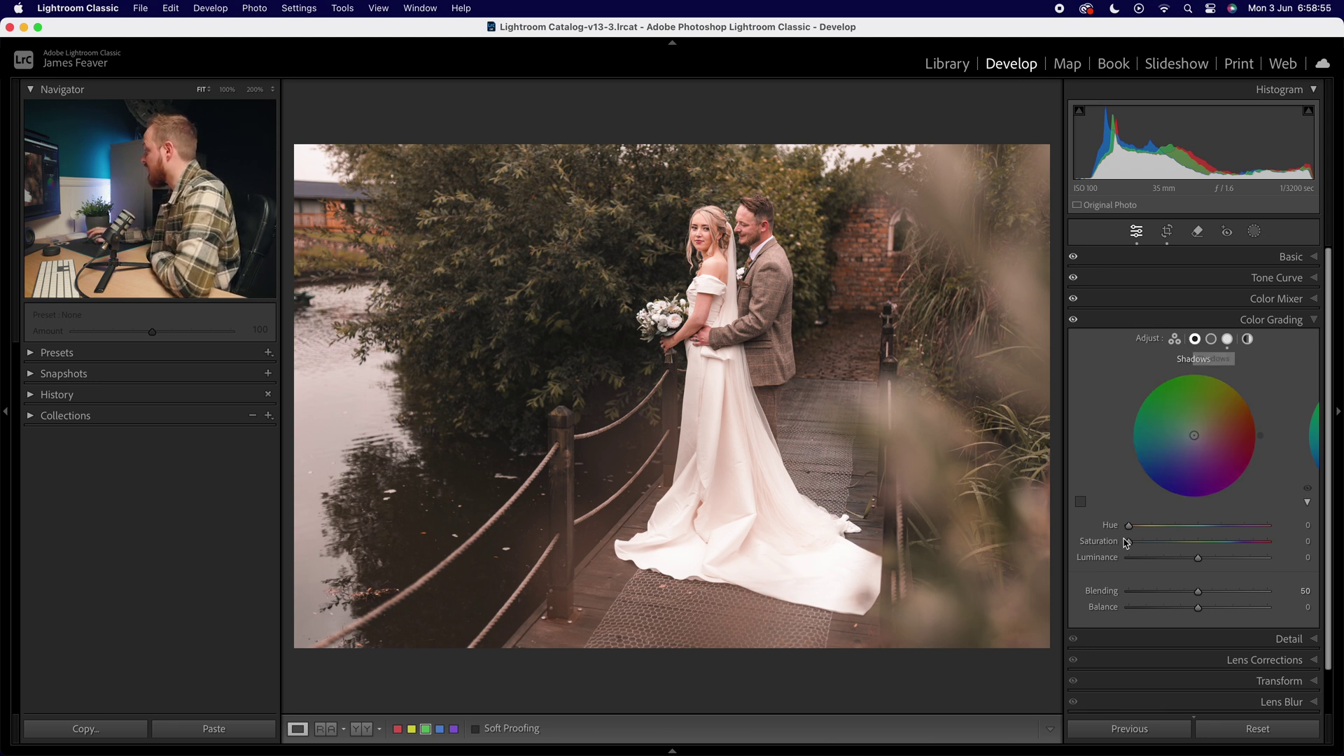
click(1291, 524)
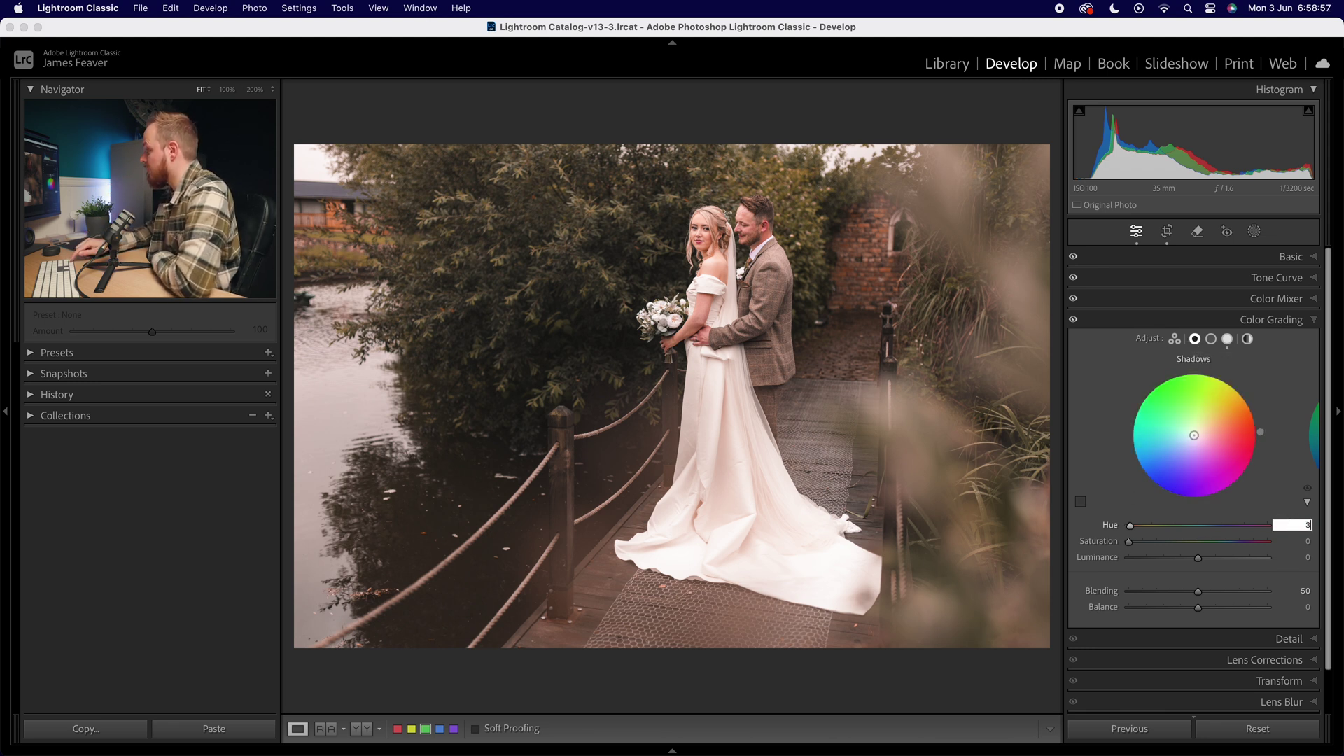
key(Return)
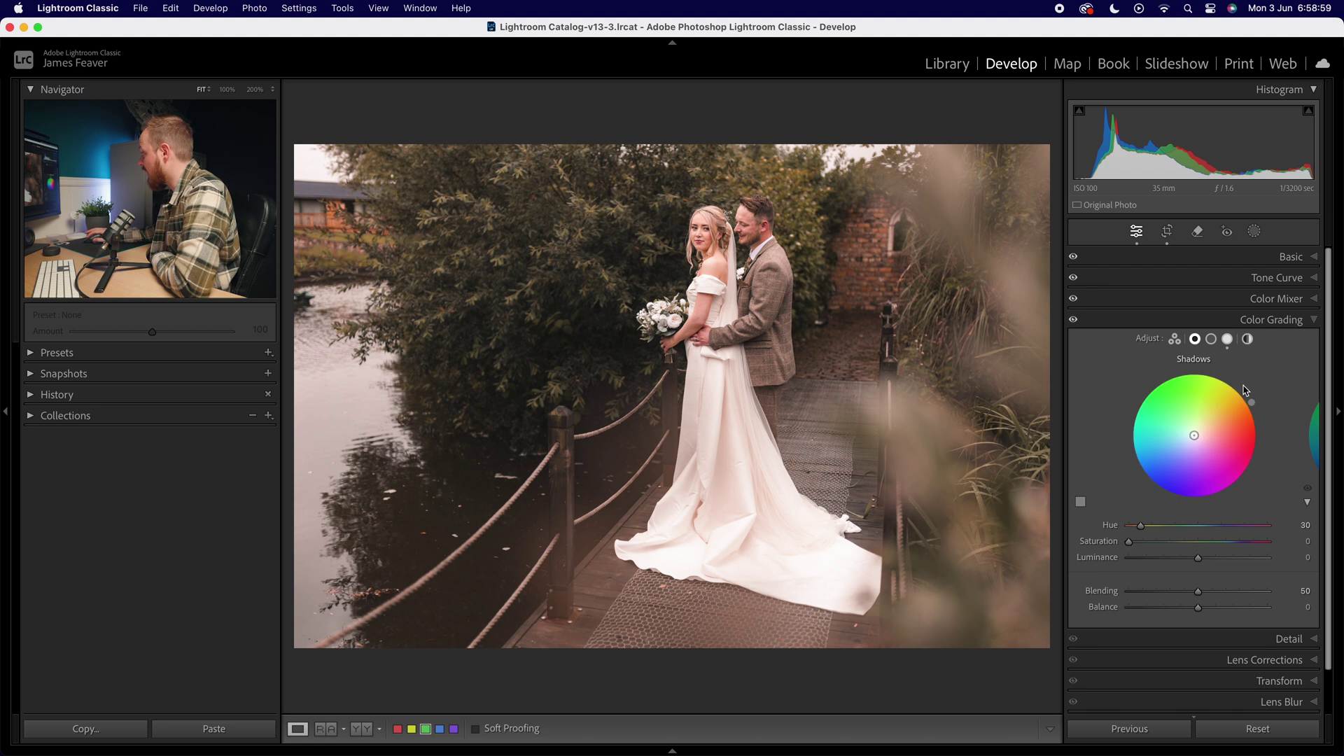
click(1291, 541)
text(10)
key(Return)
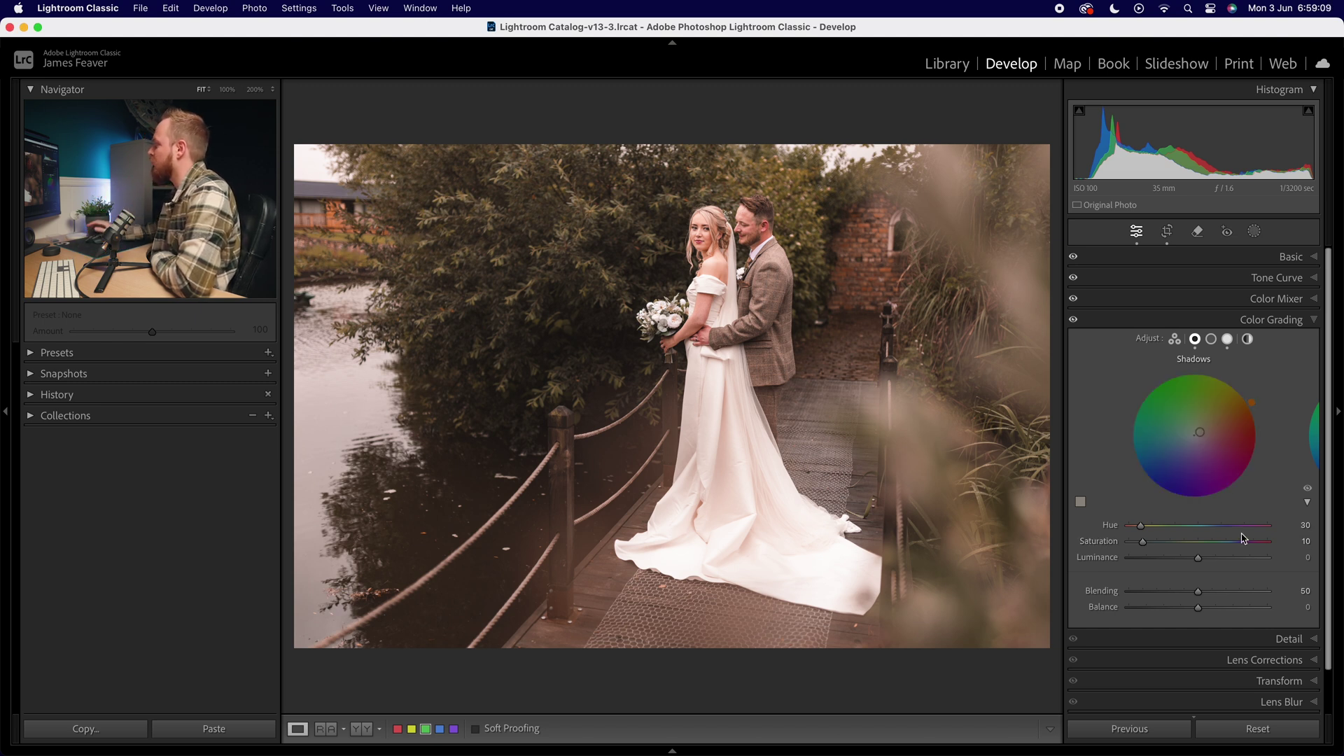
click(1227, 338)
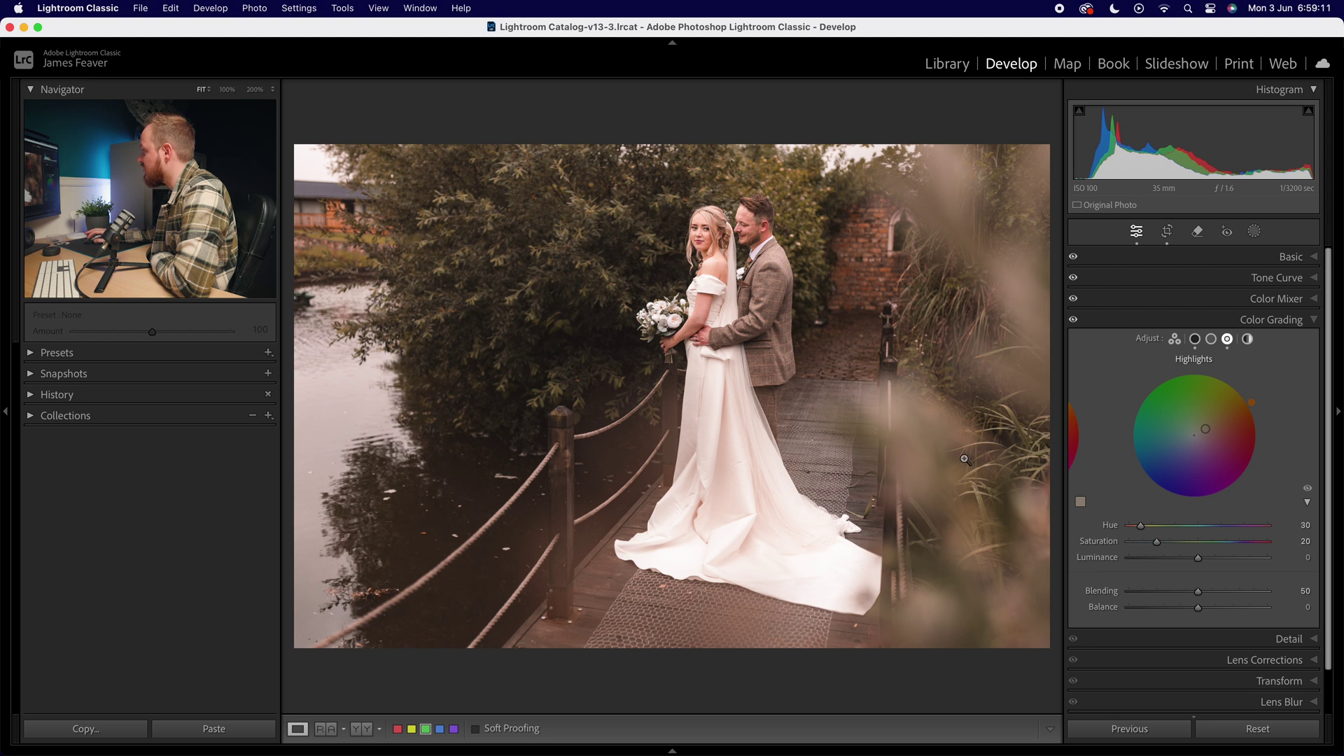
click(1195, 339)
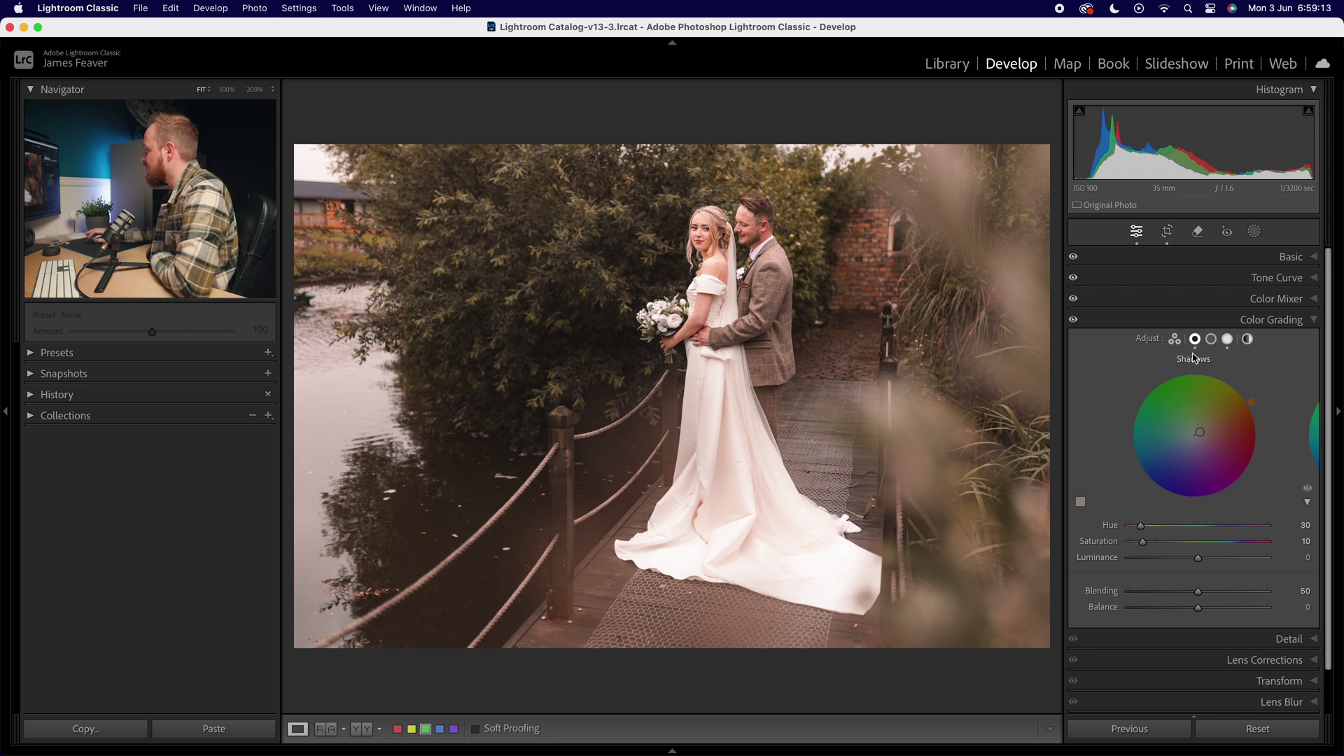
click(1211, 339)
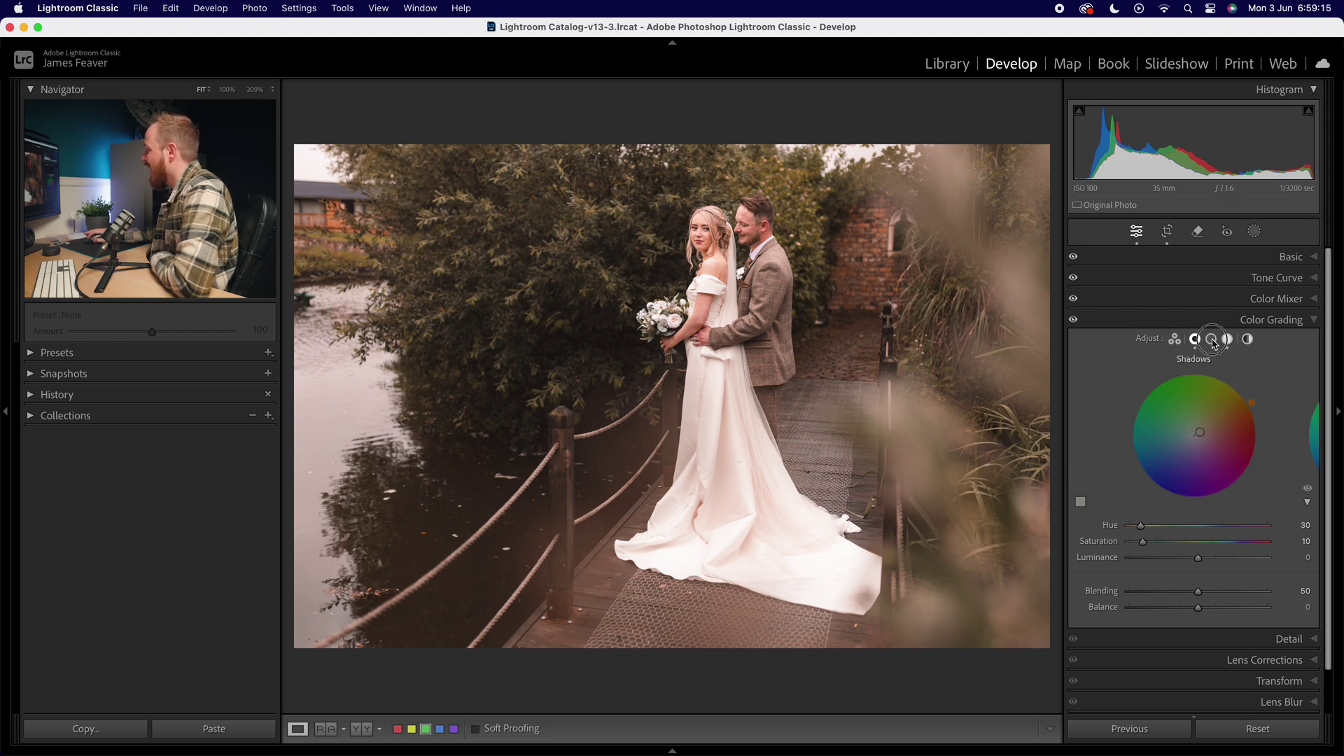
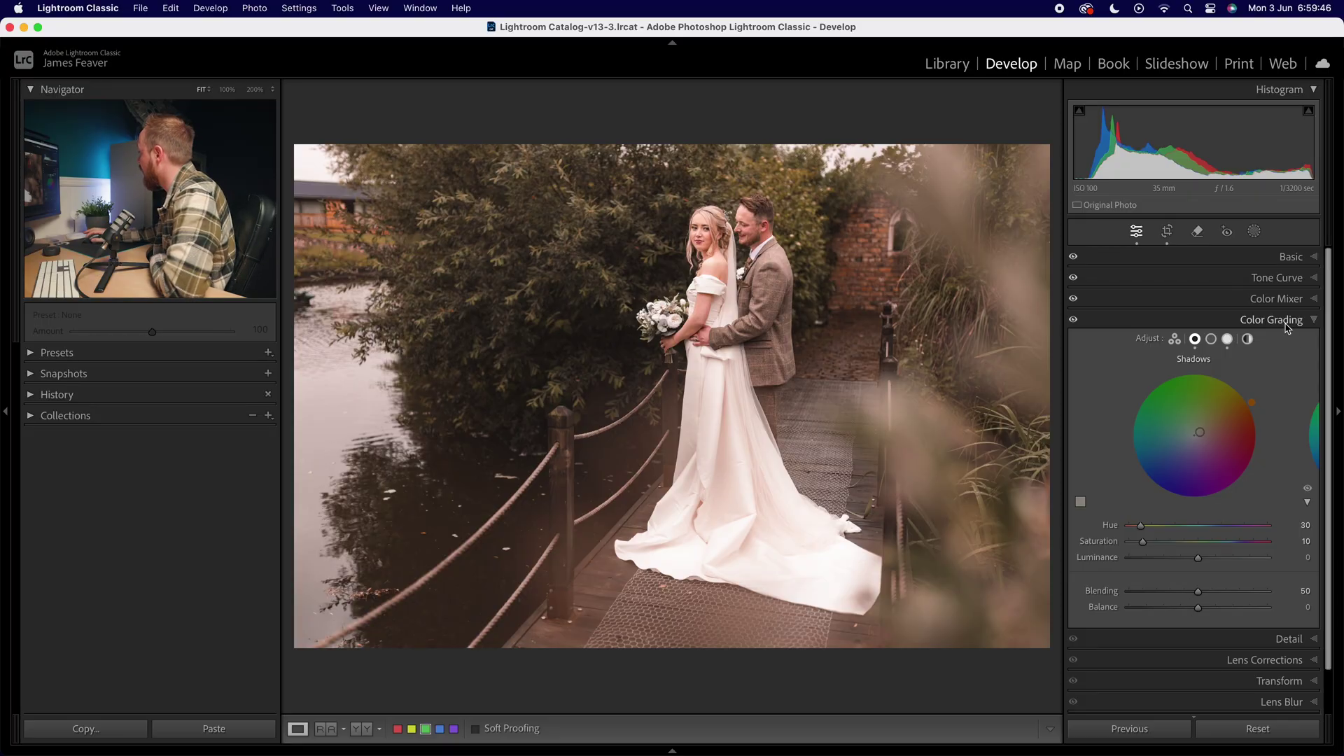
Step: Set the manual noise reduction to luminance 28, contrast 19 and color 35 in the Detail settings
click(1286, 324)
click(1288, 340)
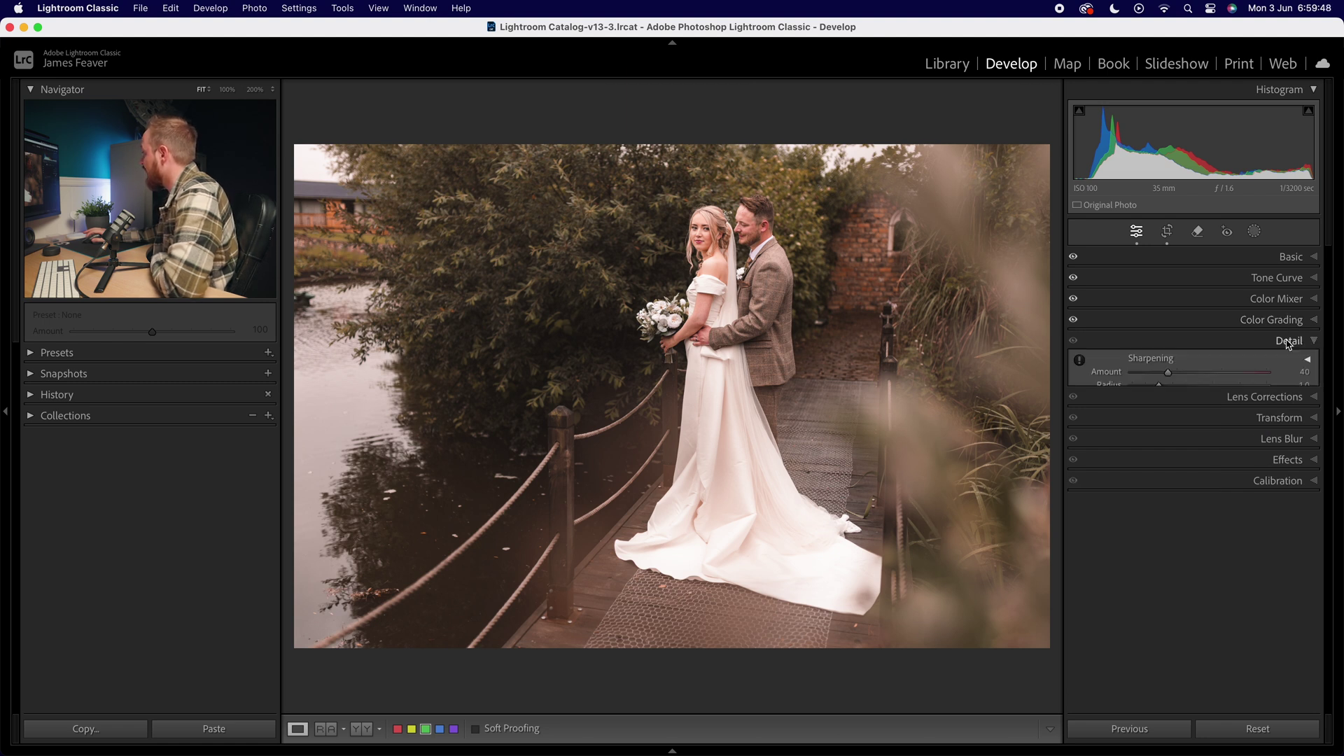
drag(1137, 518, 1154, 550)
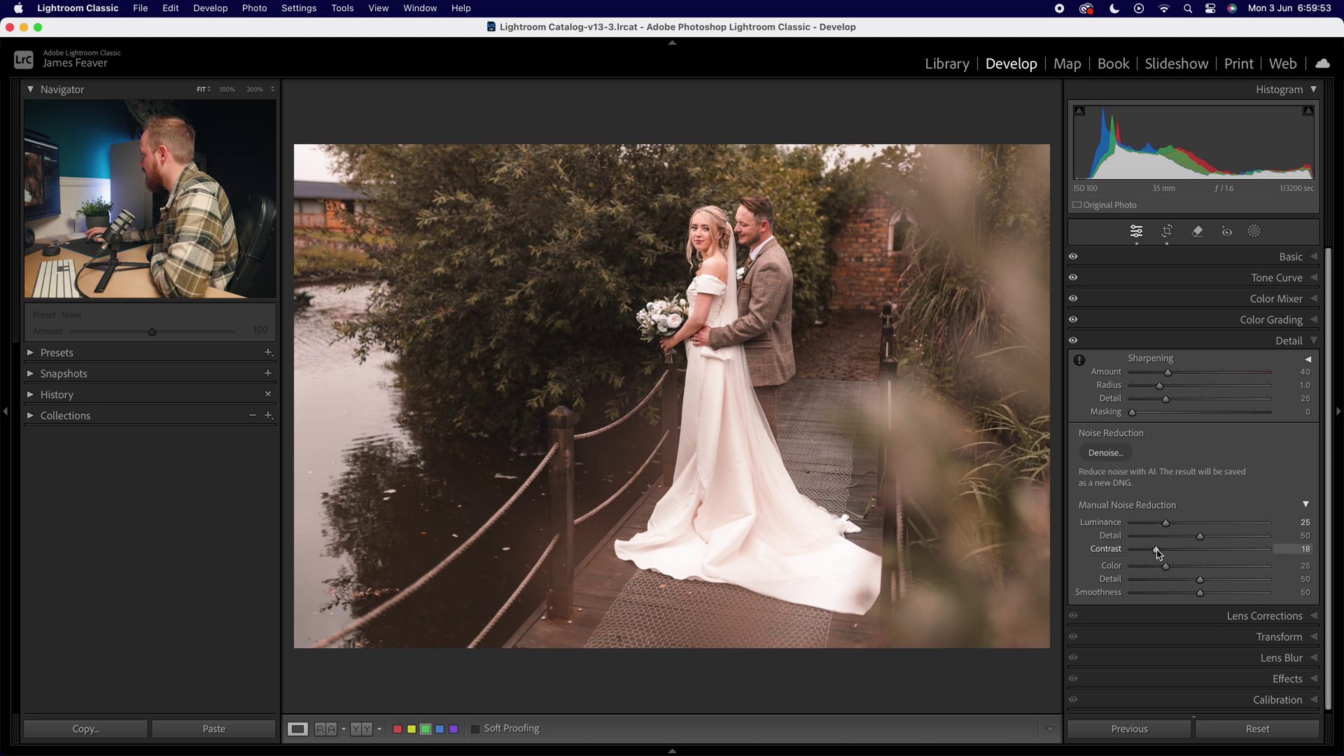
click(881, 342)
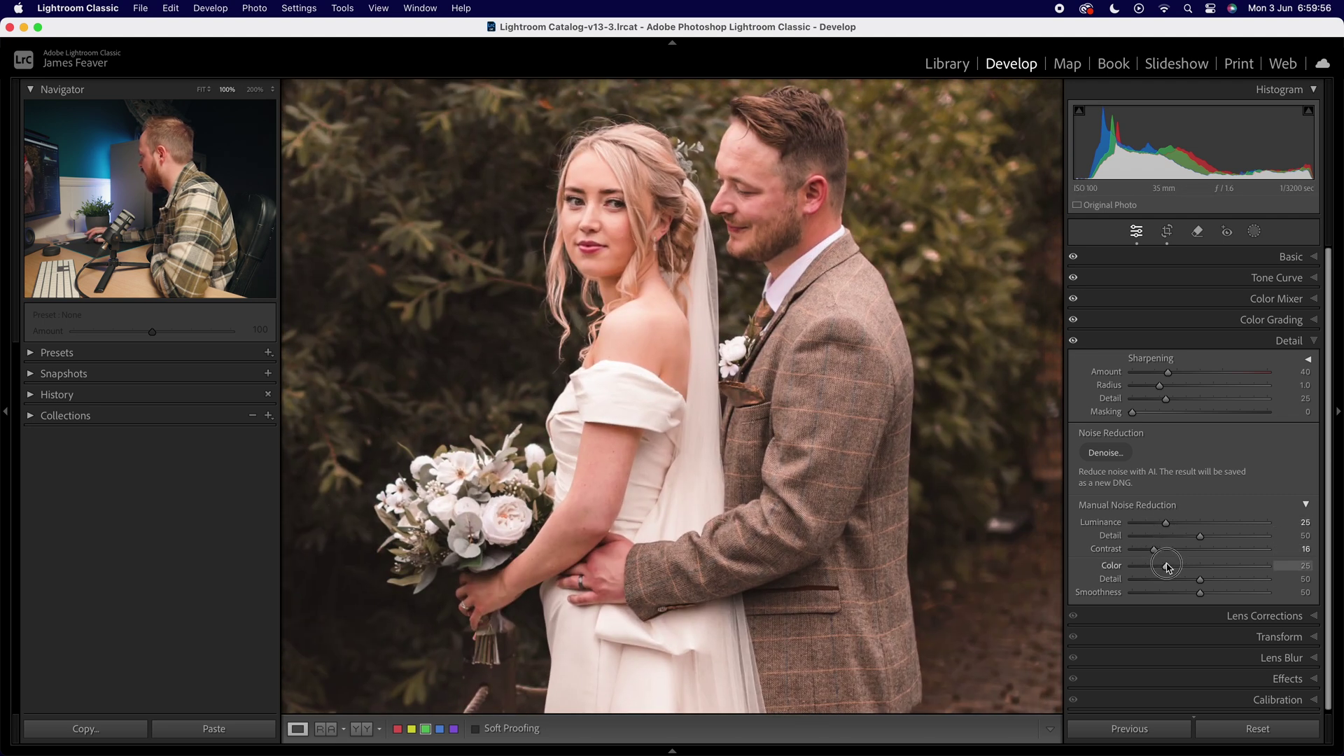
drag(1168, 568, 1181, 569)
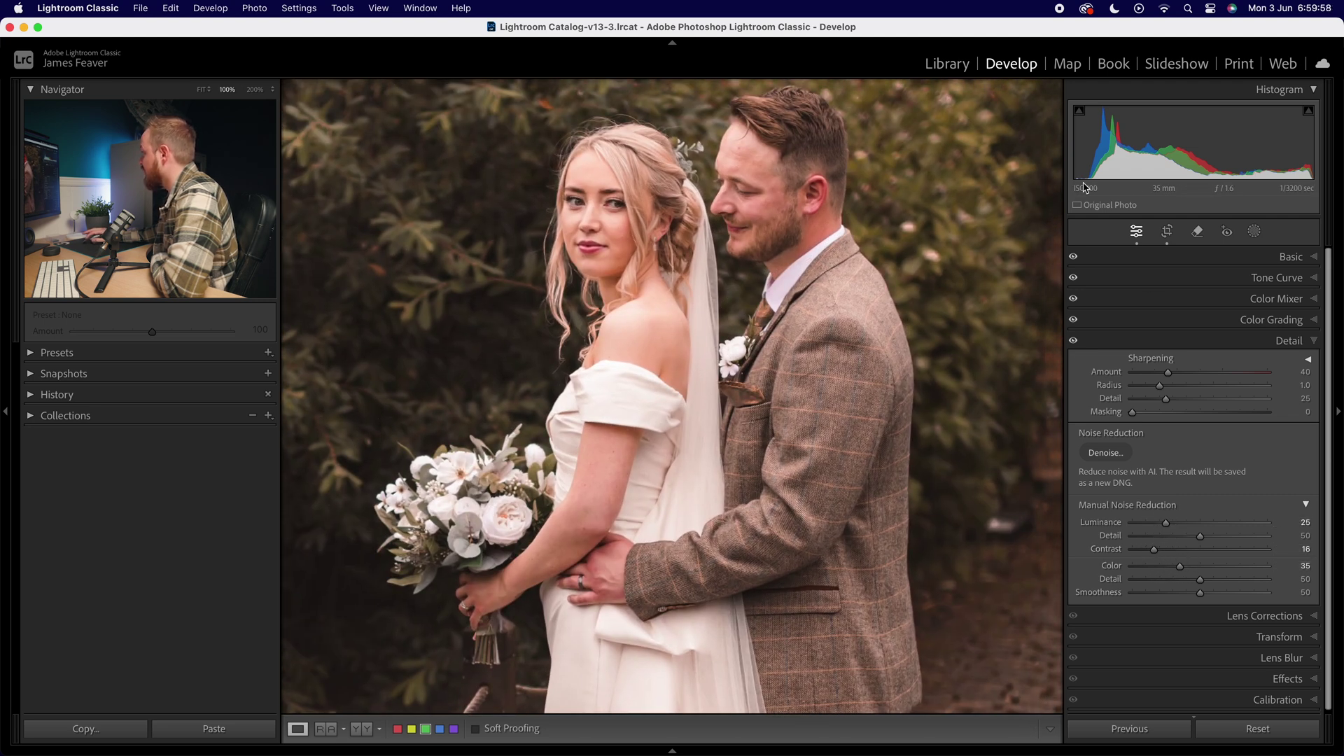
click(1042, 625)
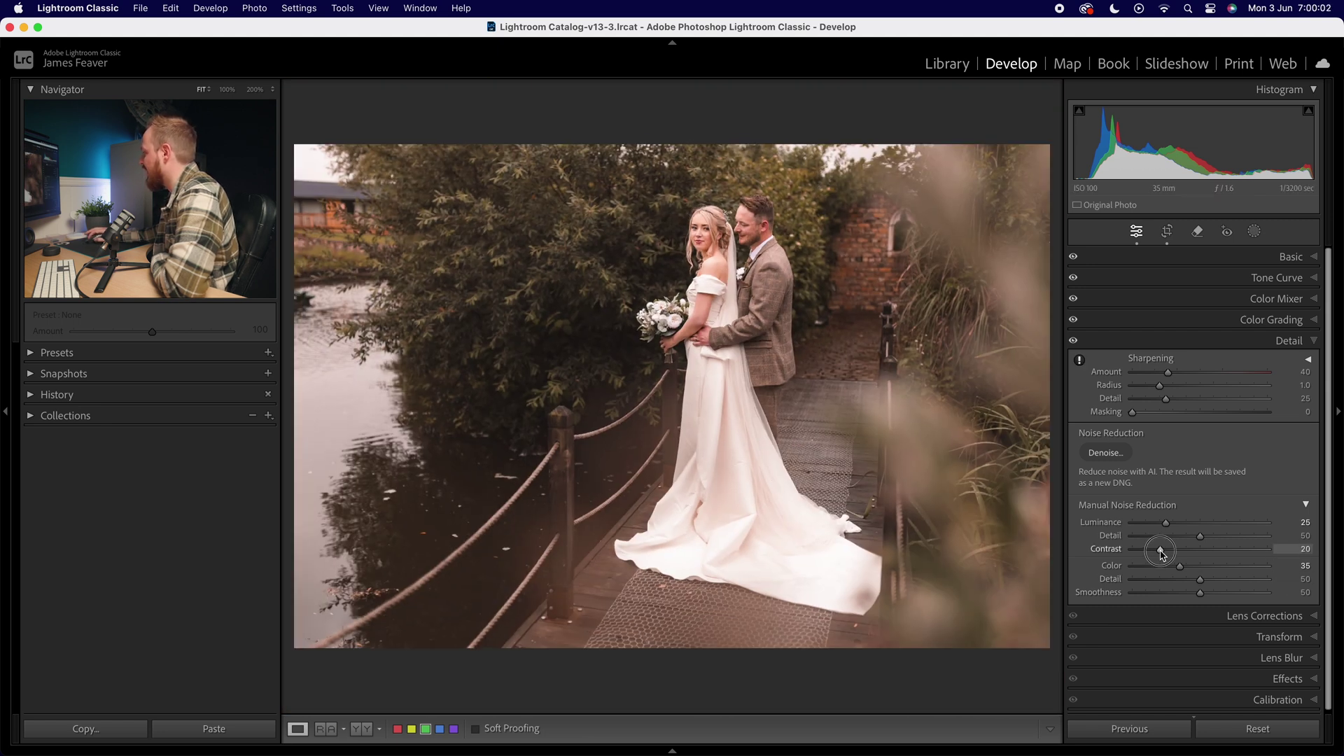
drag(1166, 527, 1158, 553)
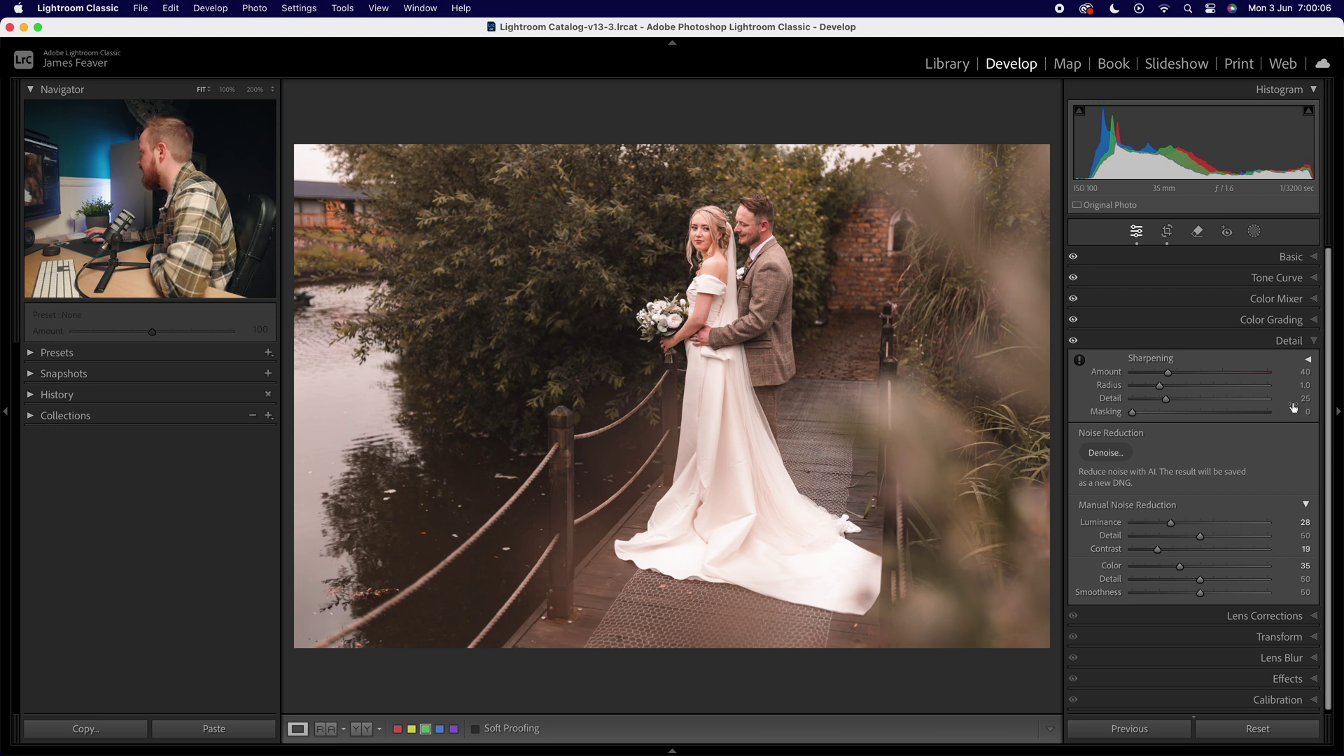
Step: Check the lens profile, chromatic aberration and profile correction settings in Lens Corrections
click(1294, 346)
click(1278, 362)
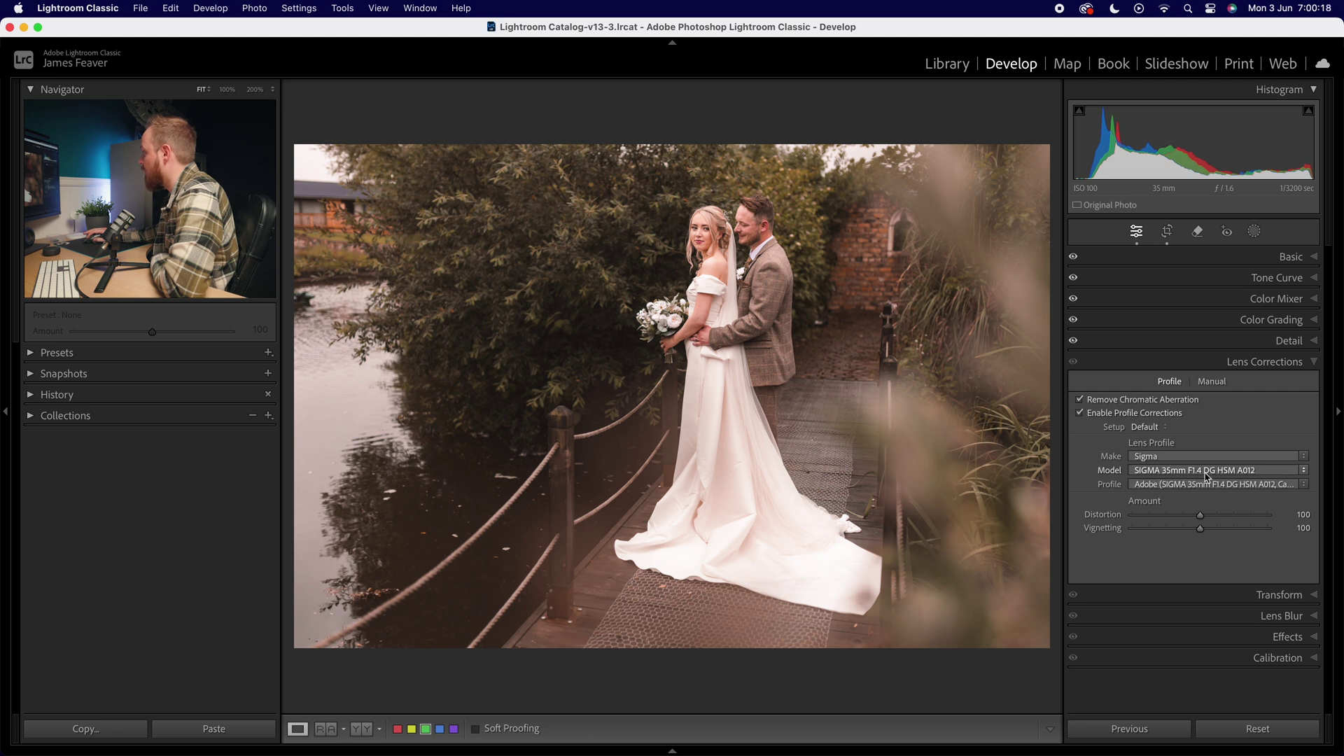
click(1260, 361)
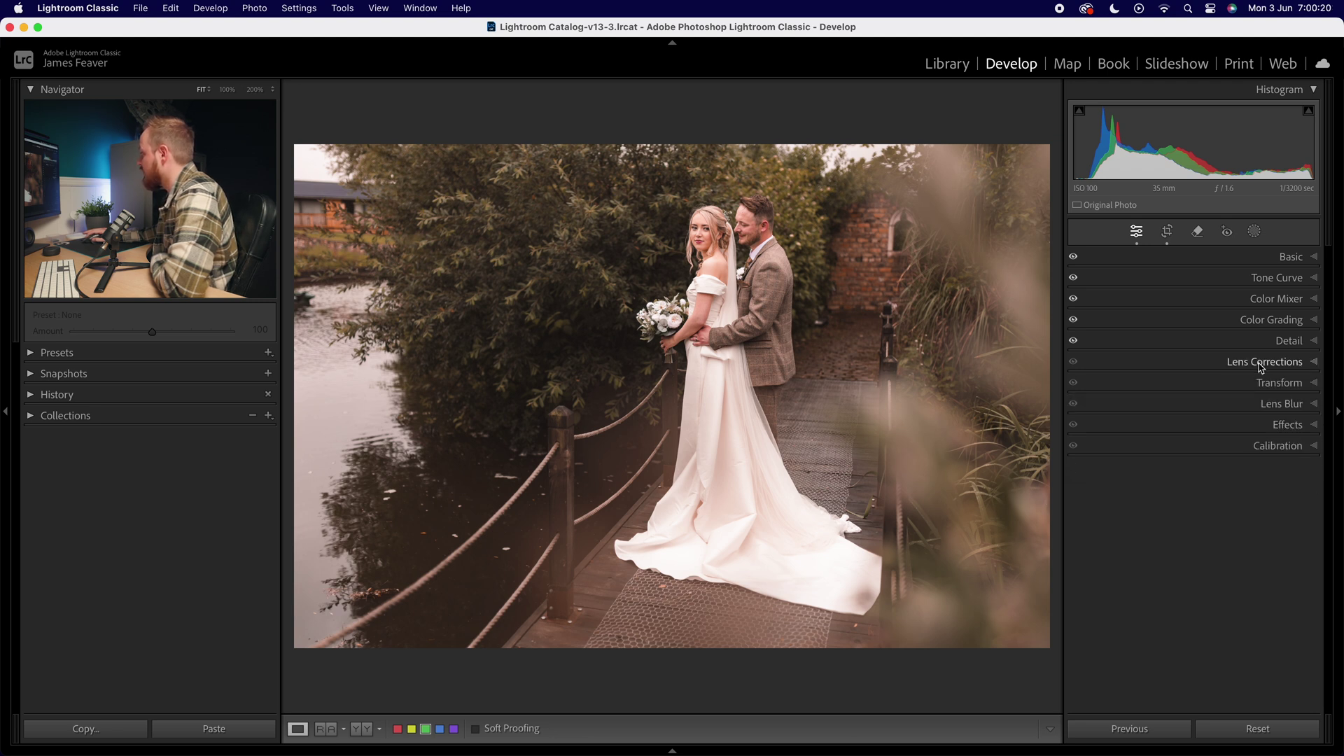
Step: Add a post-crop vignette with amount −25 and feather 100 in the Effects settings
click(1280, 424)
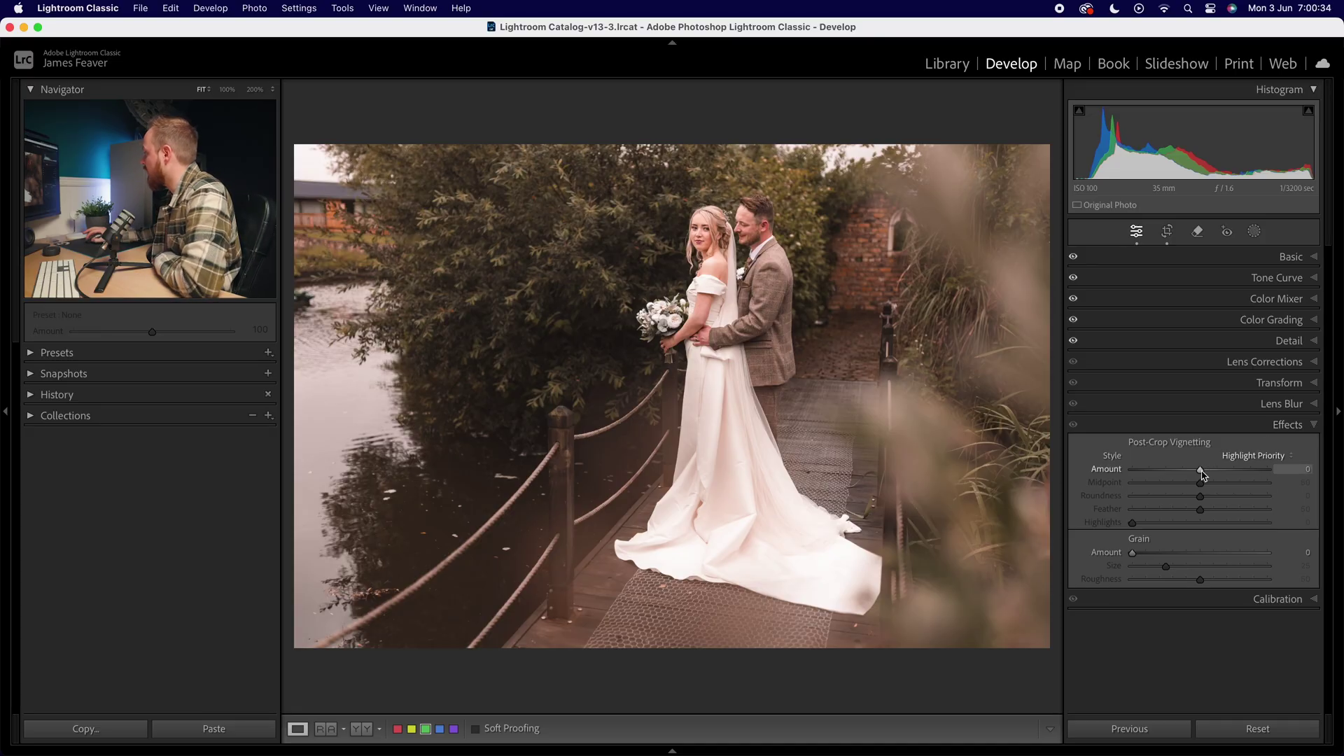
click(1292, 469)
text(-25)
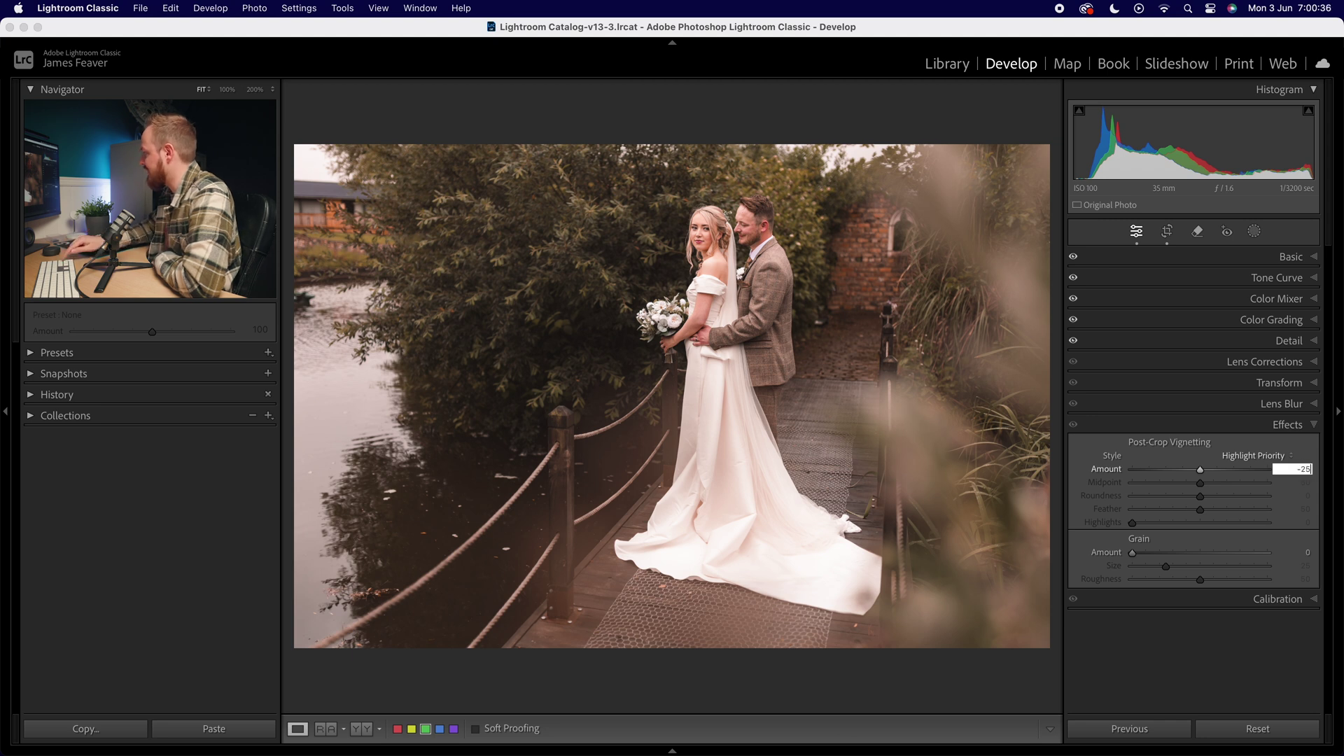
key(Return)
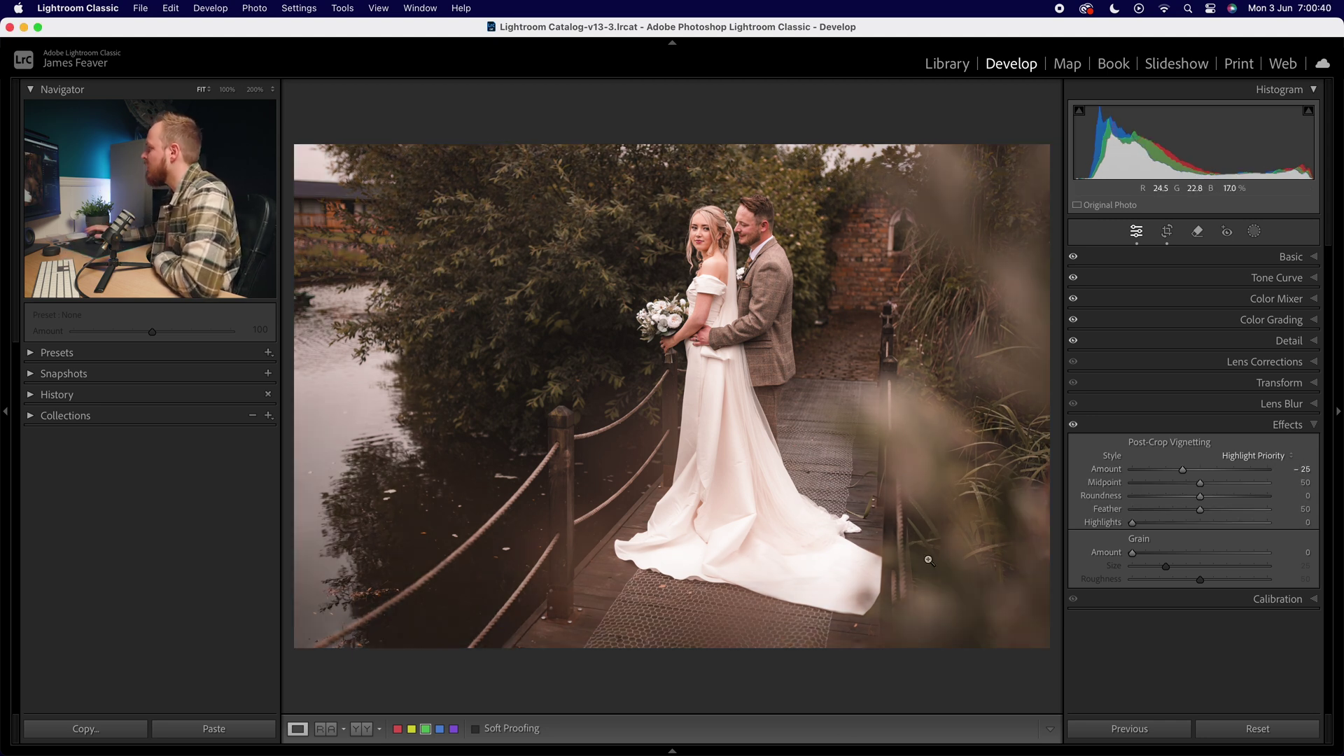
drag(1189, 512, 1268, 516)
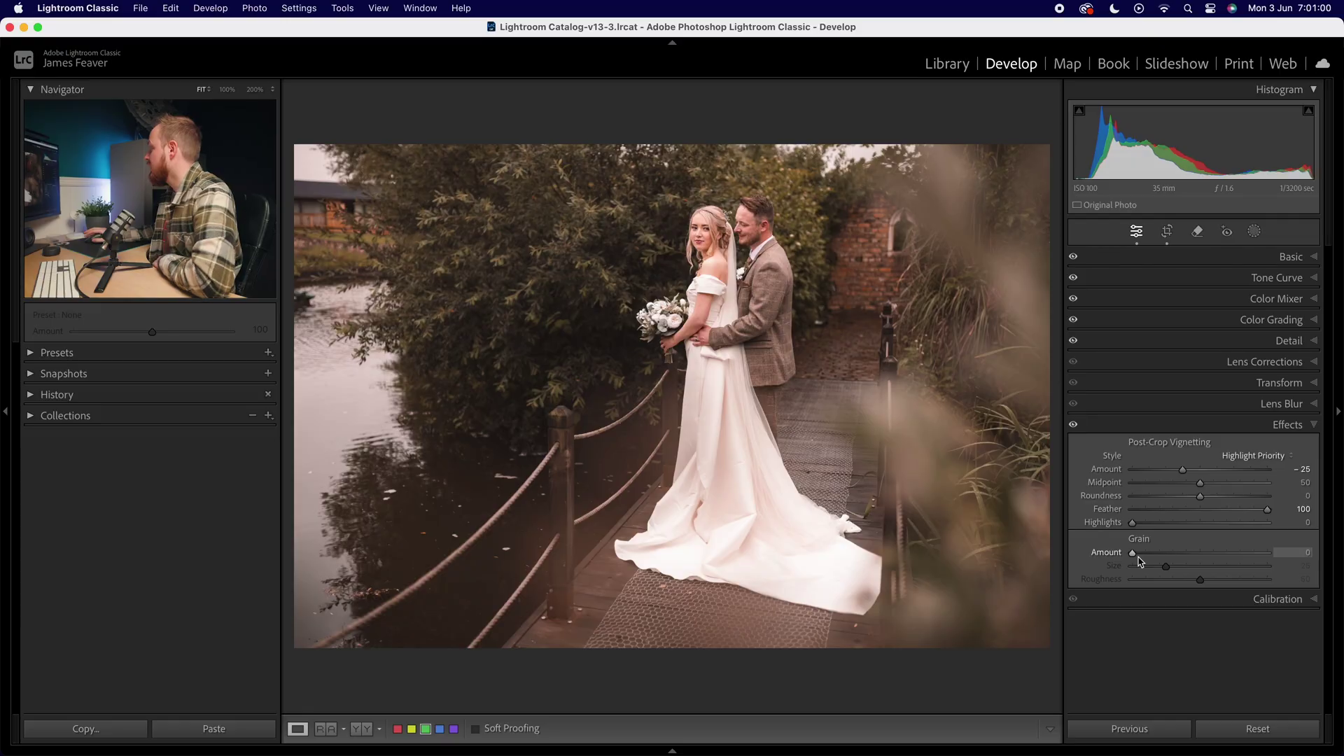
Step: Add film grain with amount 30, size 30 and roughness 60
drag(1139, 561, 1156, 554)
click(1306, 553)
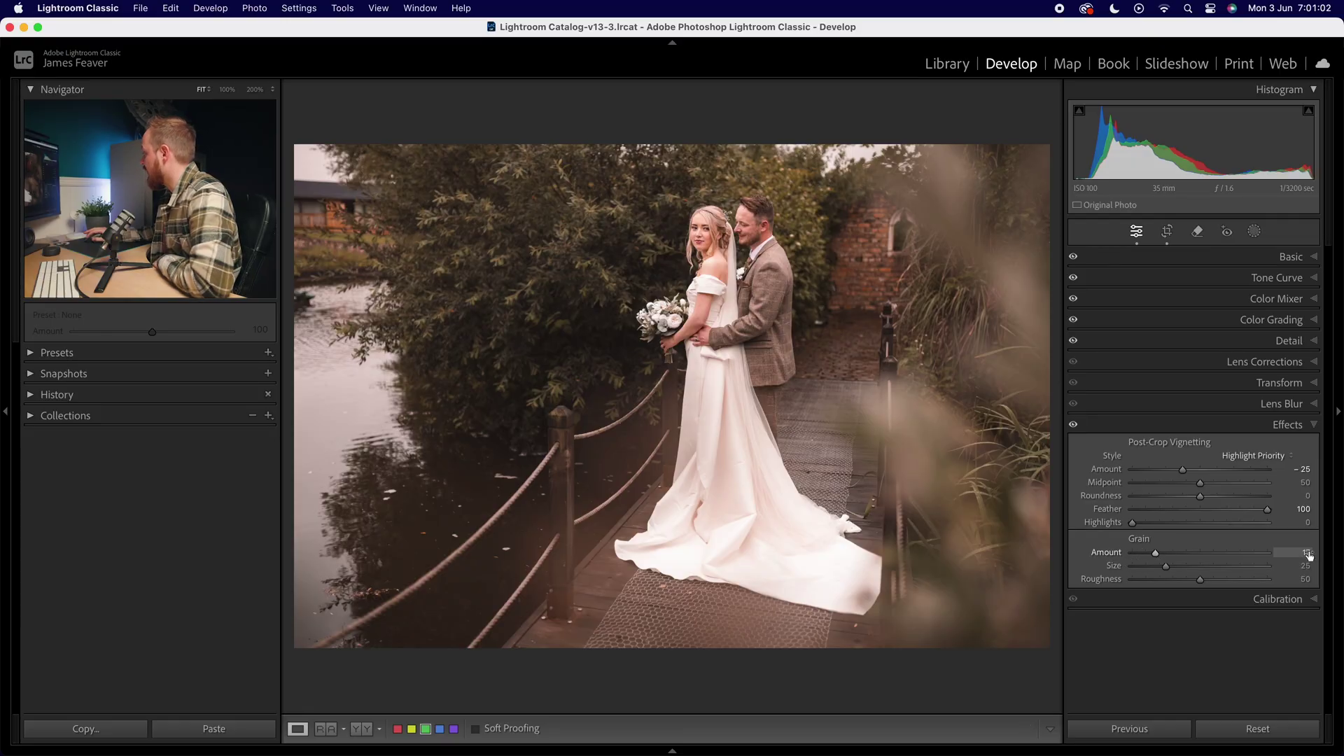
key(Return)
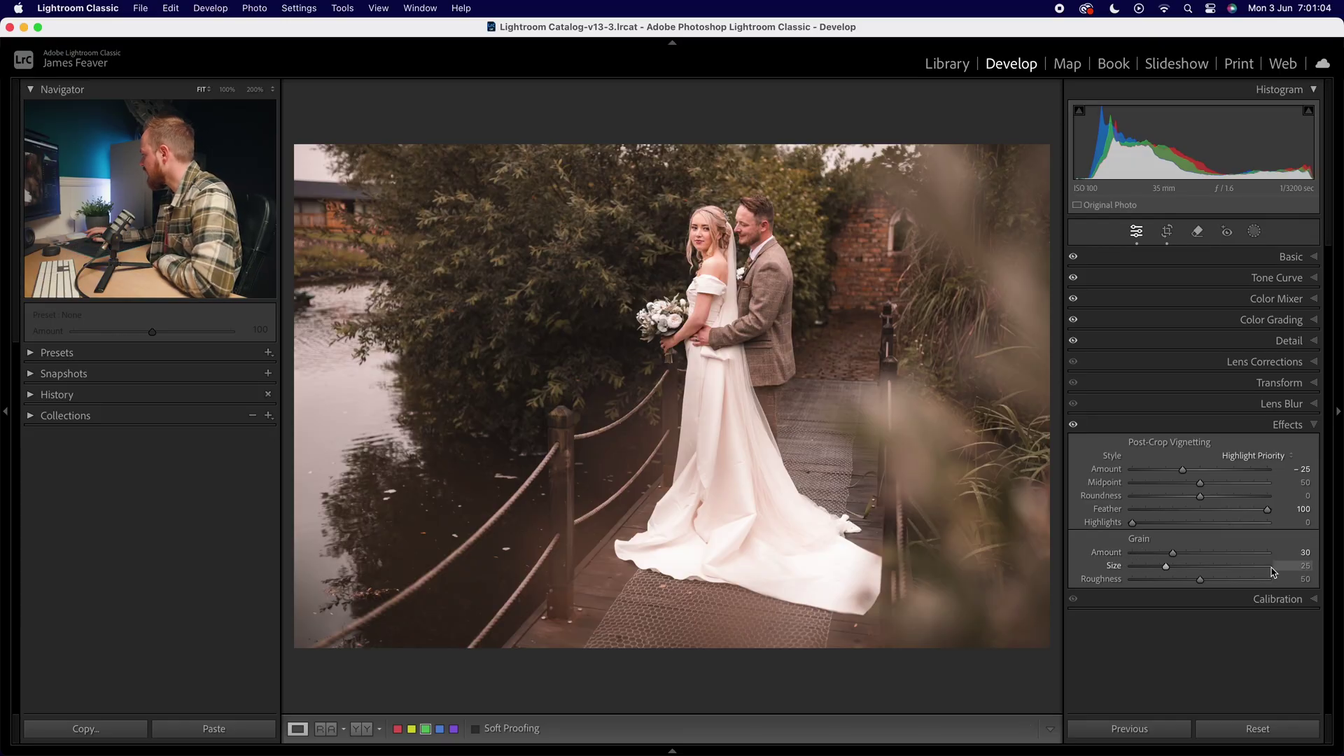
click(1295, 567)
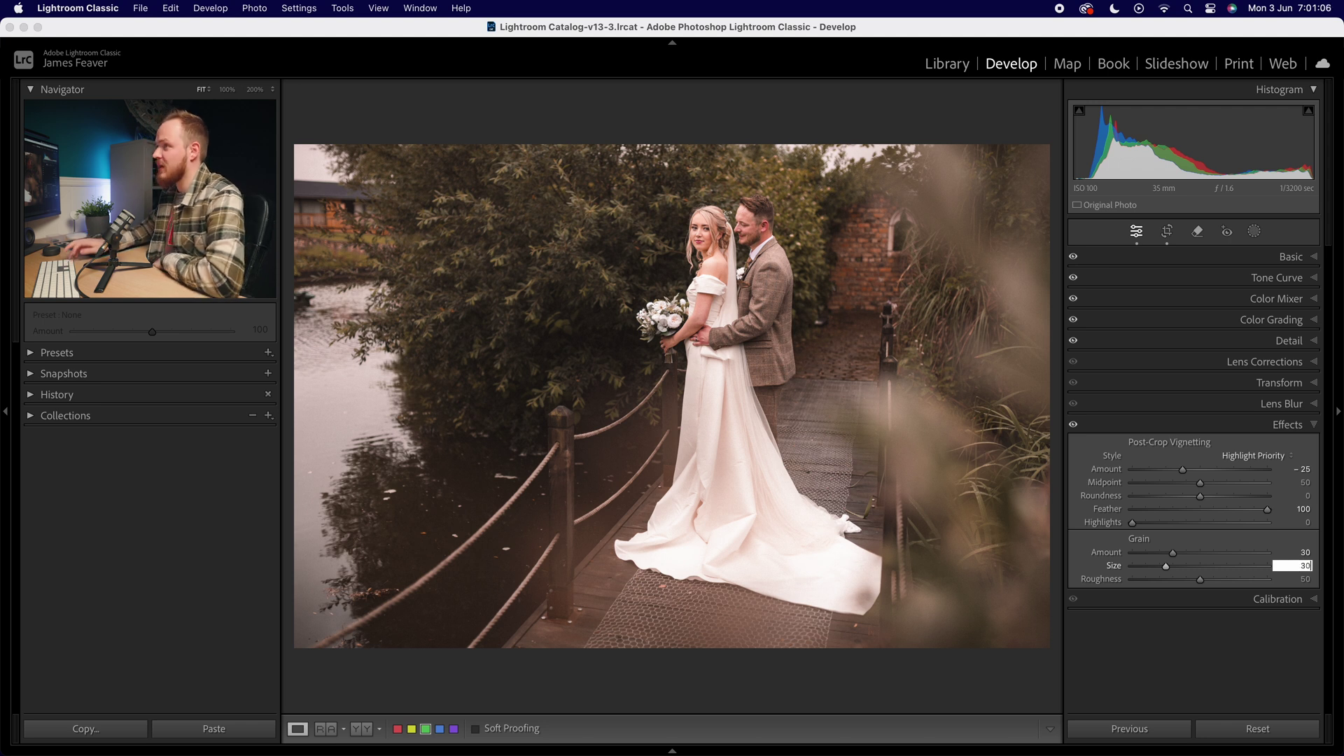
click(1029, 728)
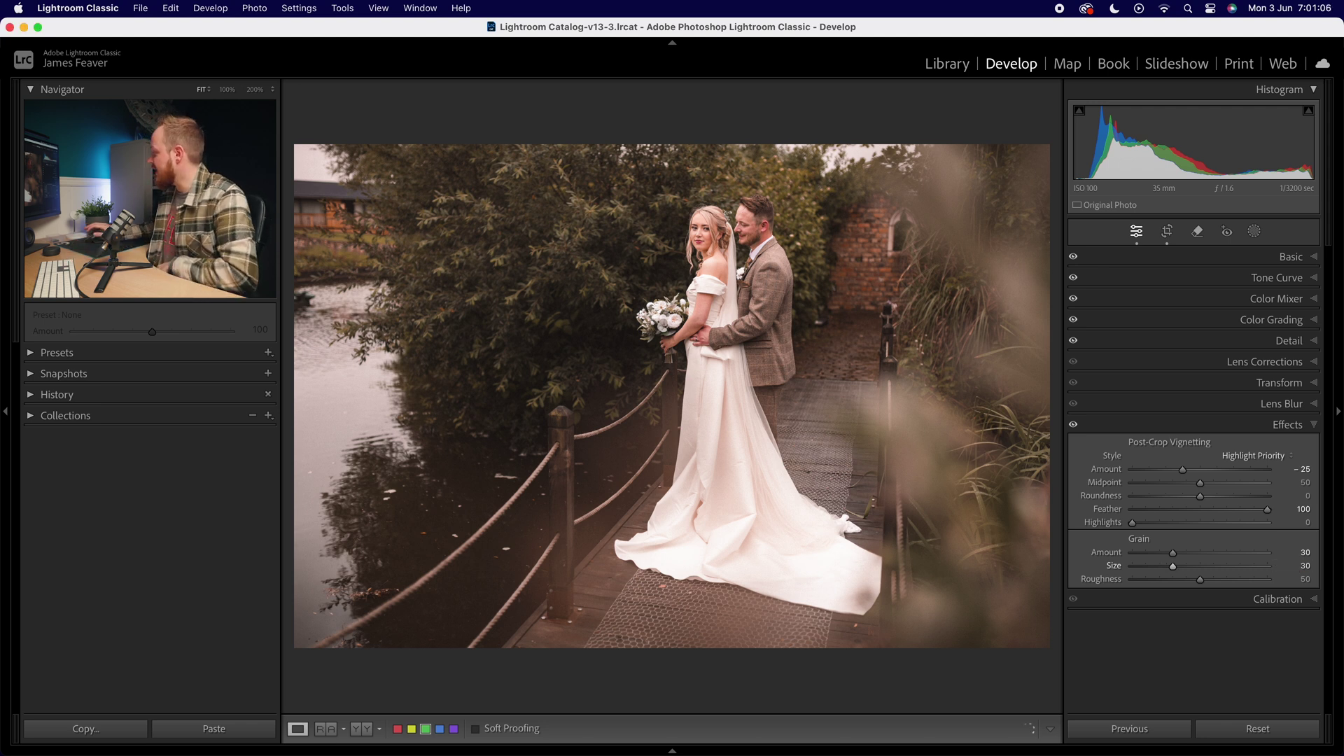
click(1297, 580)
text(60)
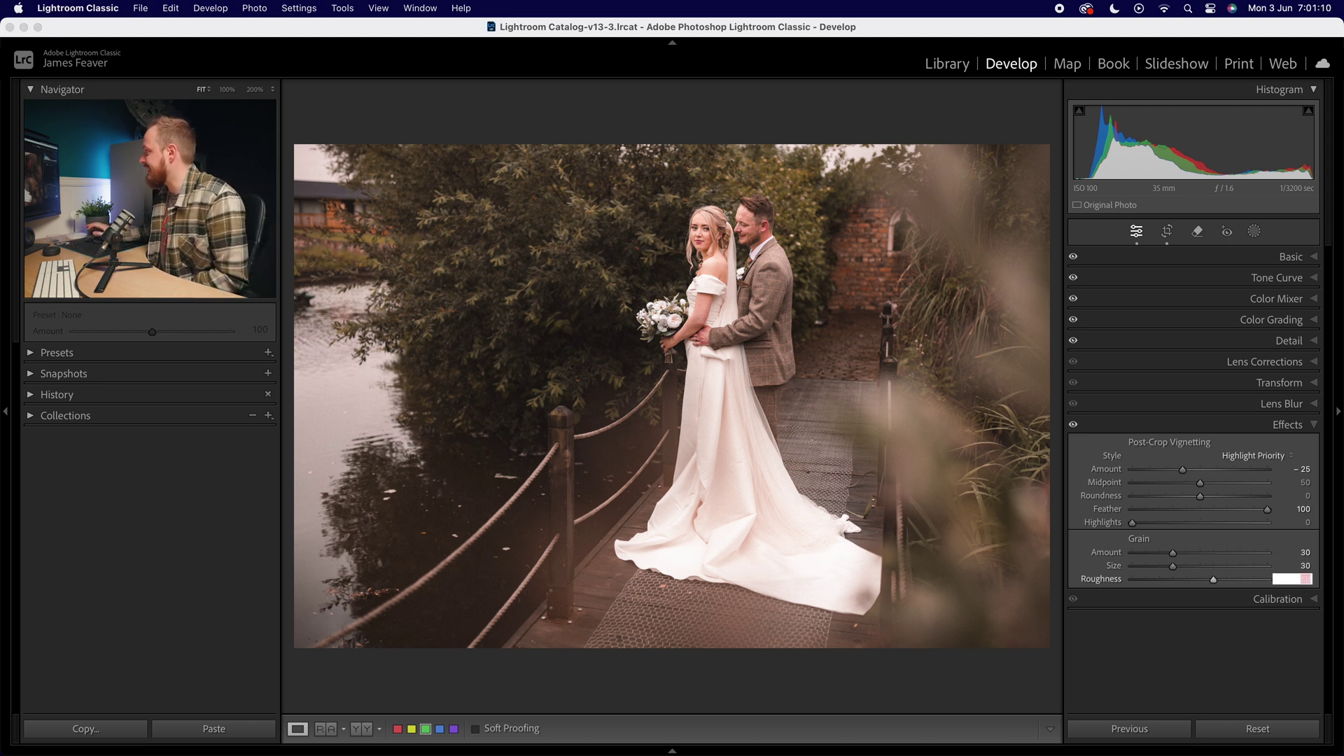
key(Return)
Step: Inspect the grain on the couple at 100% zoom, and return to the full photo view
click(714, 228)
drag(700, 199, 690, 336)
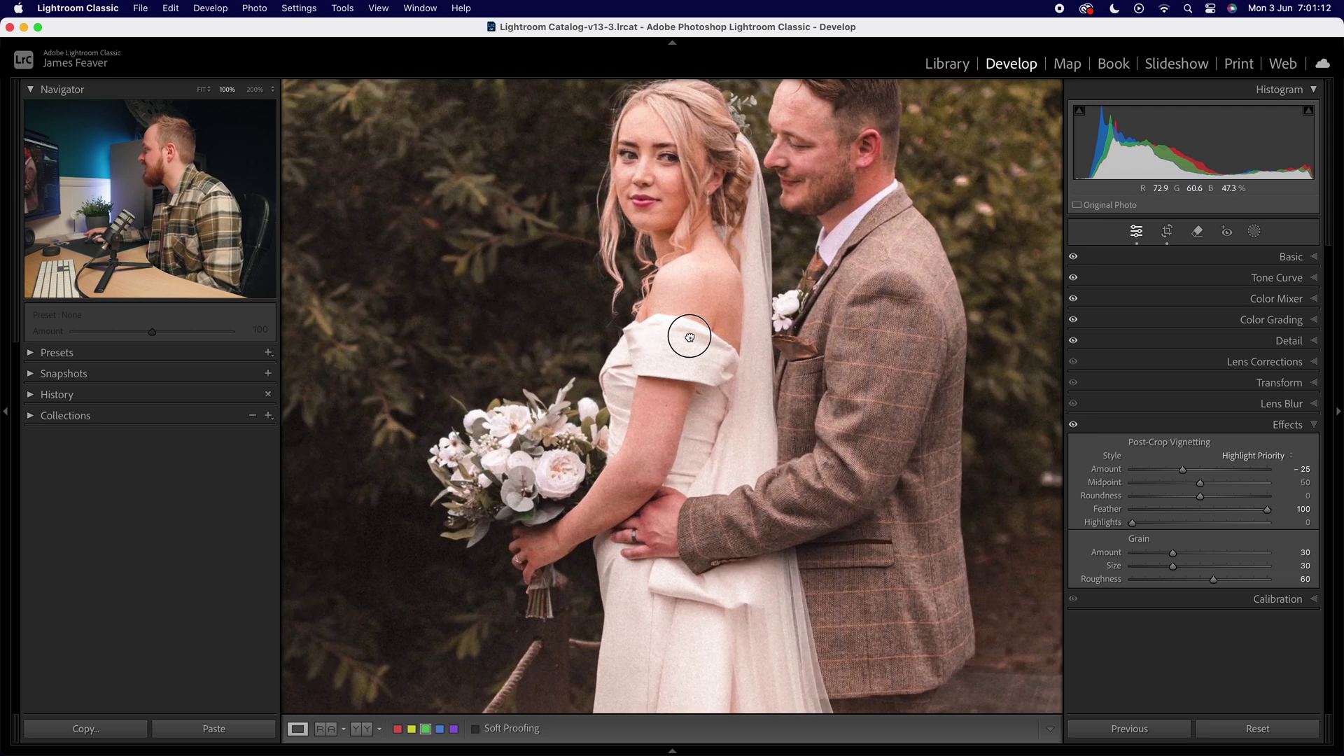
drag(771, 342, 739, 369)
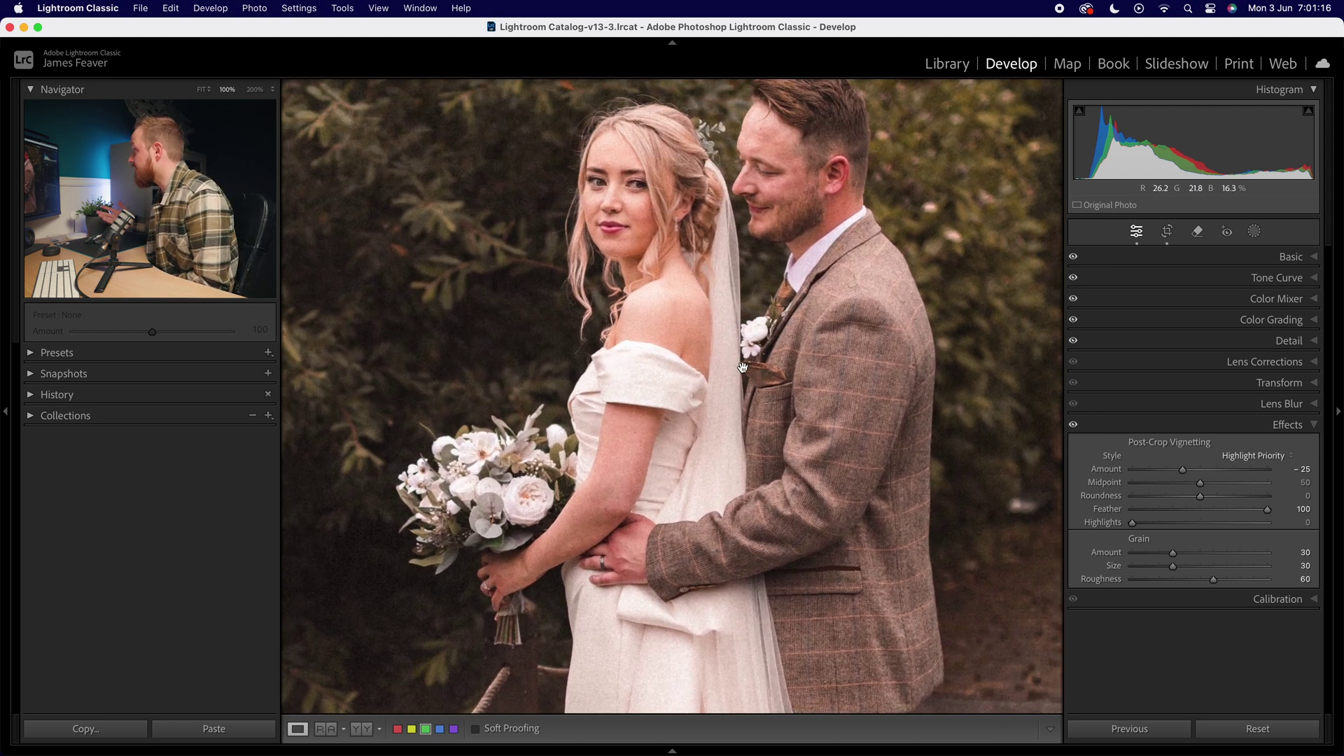
click(610, 431)
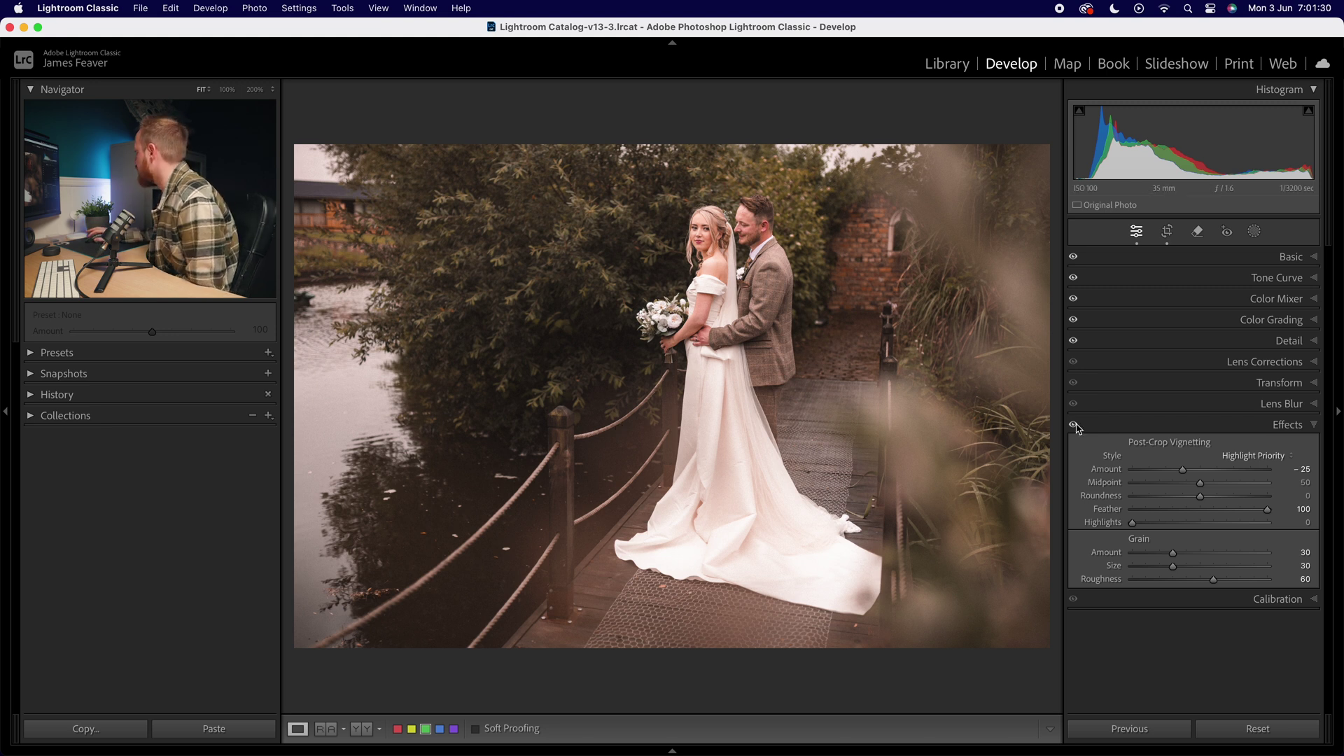
Step: Calibrate the colors with green primary hue +10, blue primary hue −10 and blue primary saturation −10
click(1286, 423)
click(1271, 448)
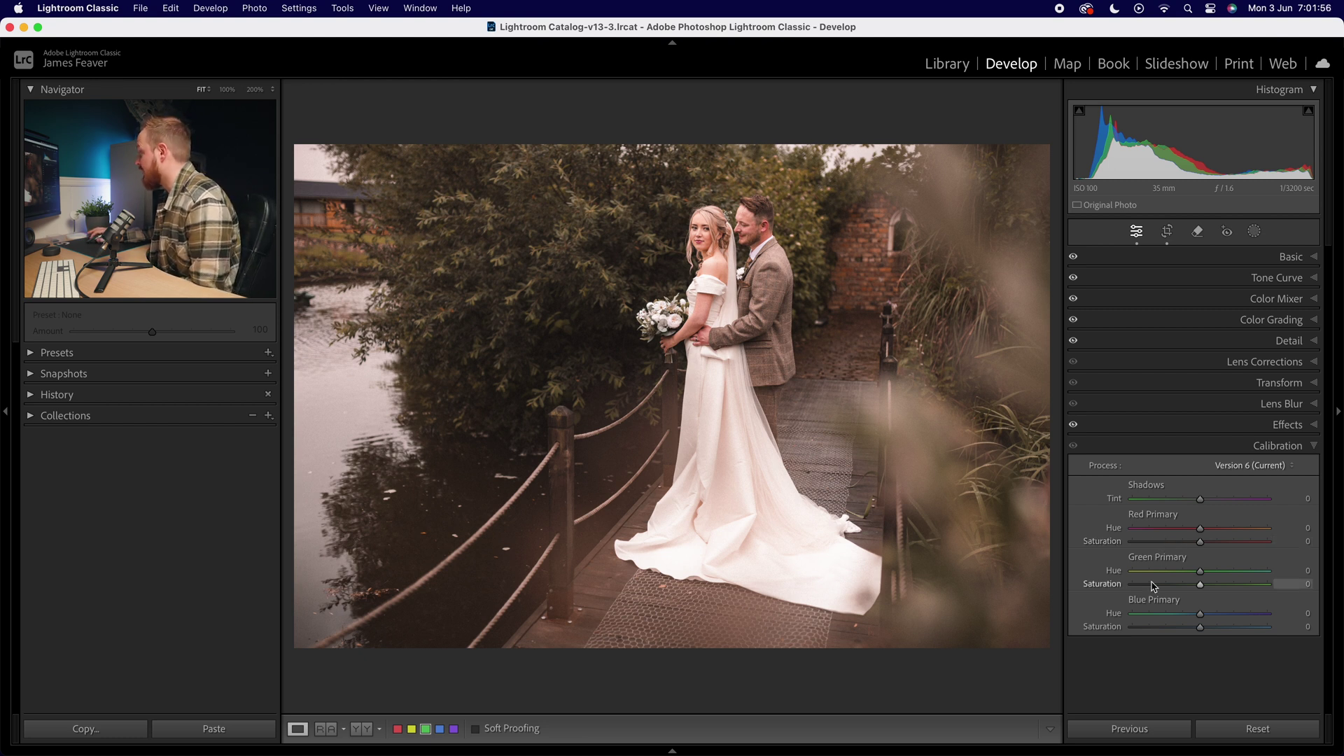
click(1299, 571)
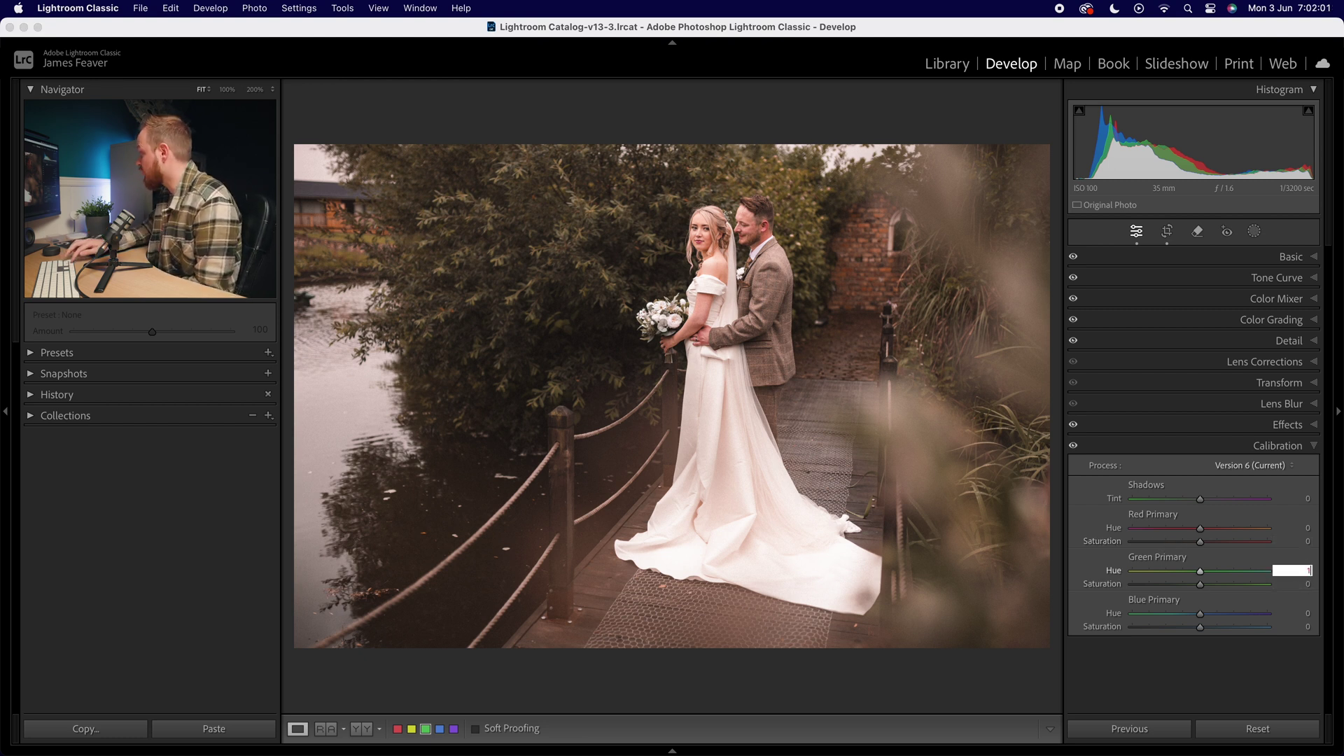
key(Return)
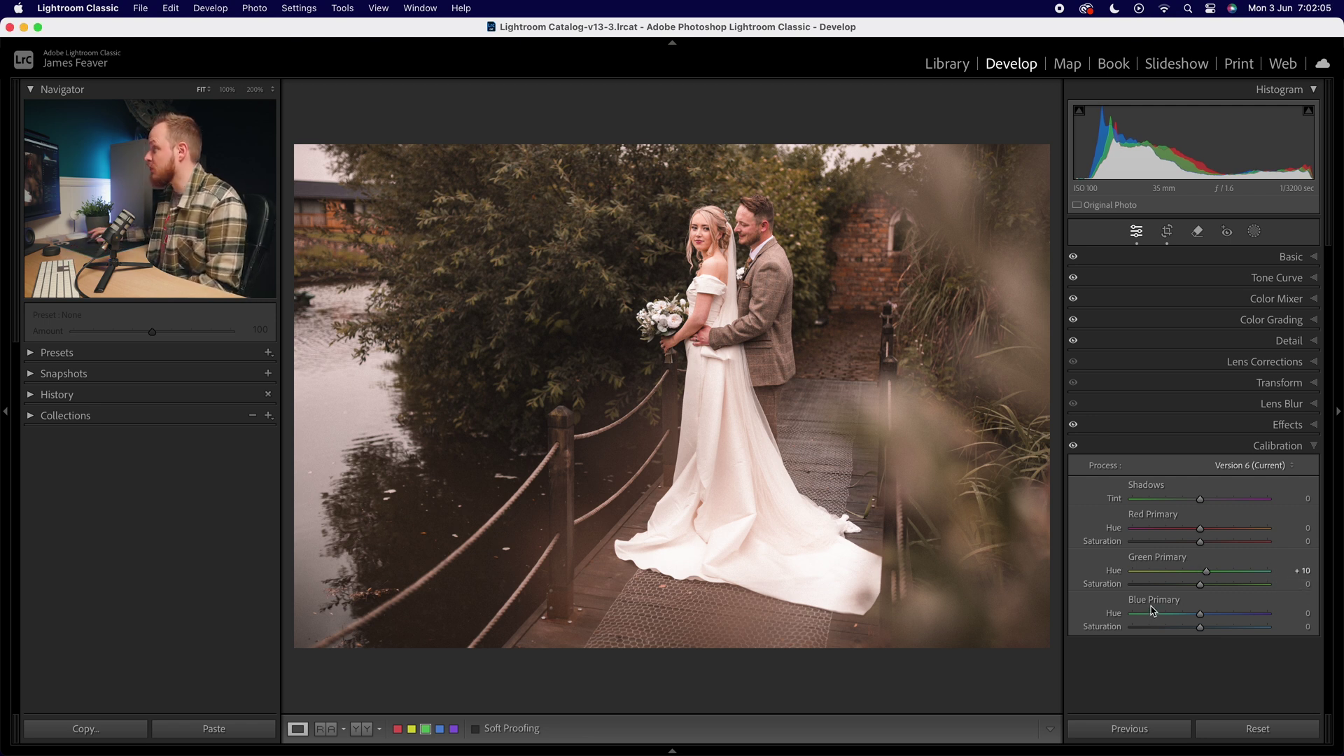
click(1302, 618)
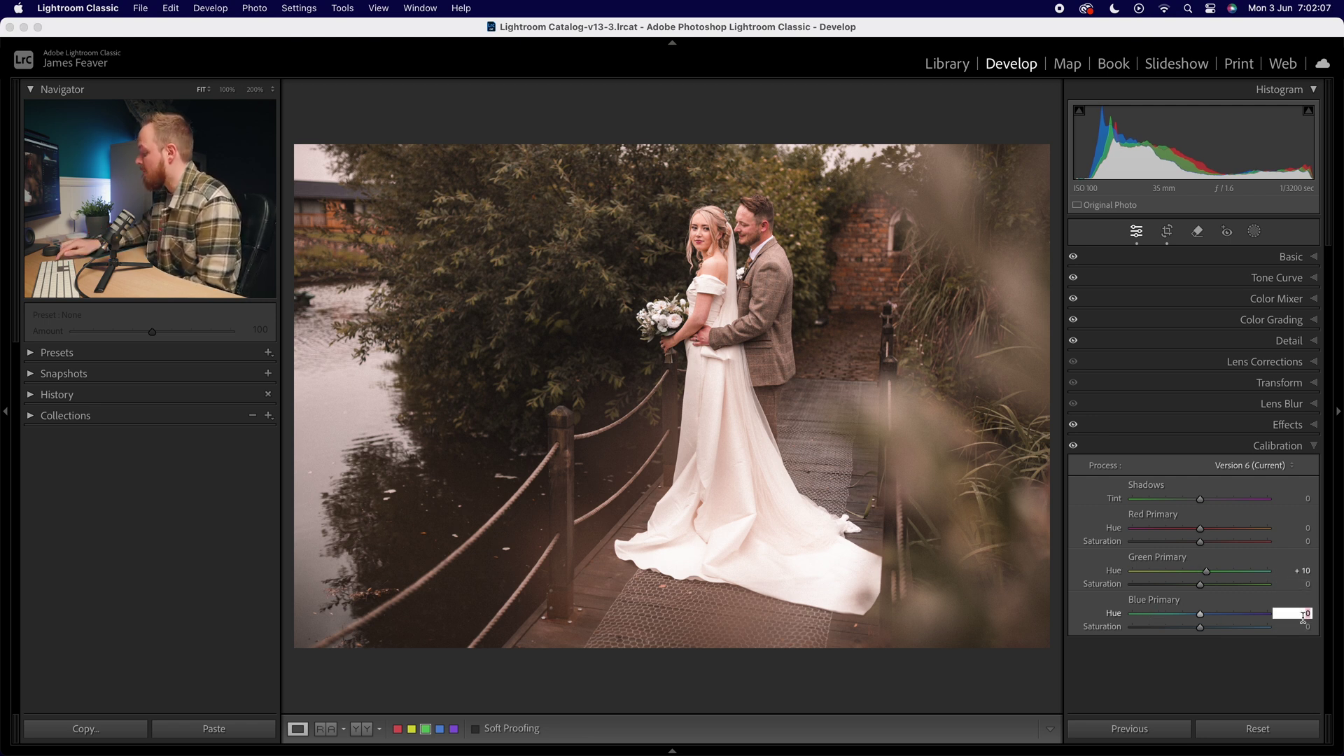
key(Return)
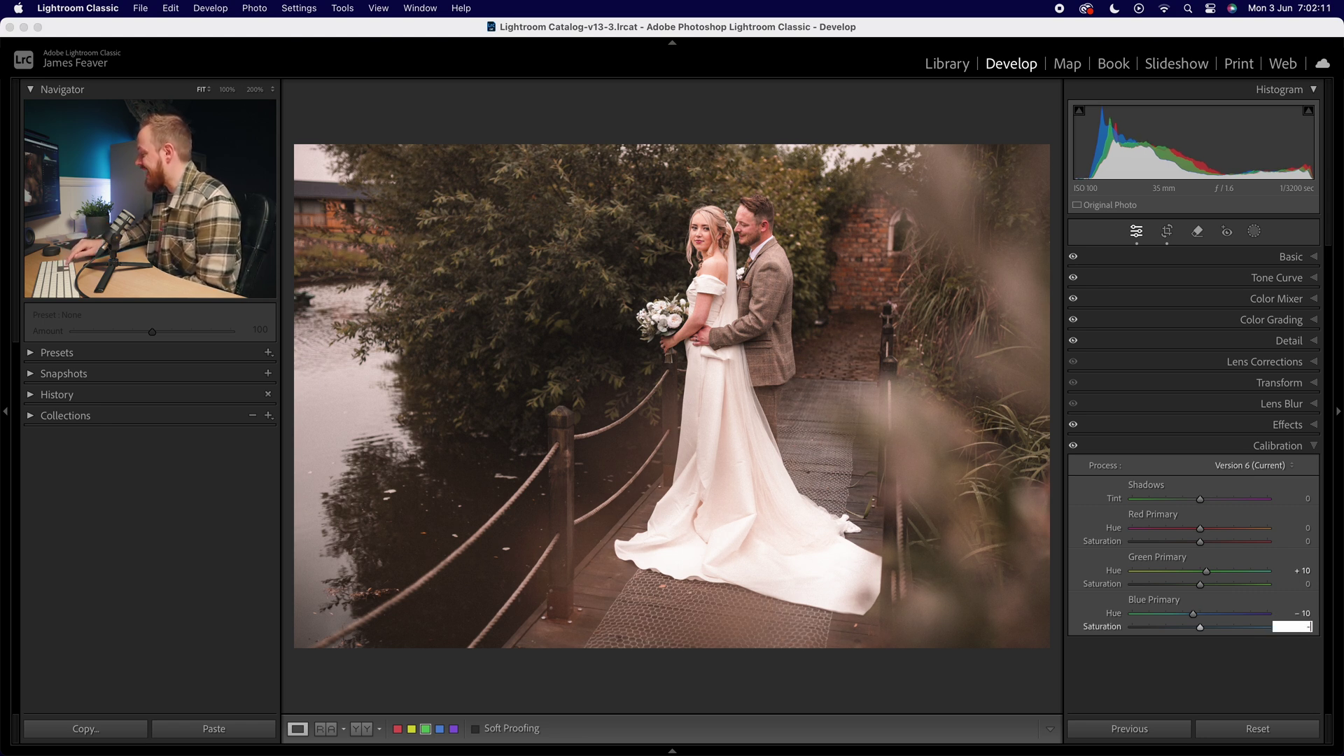
key(Return)
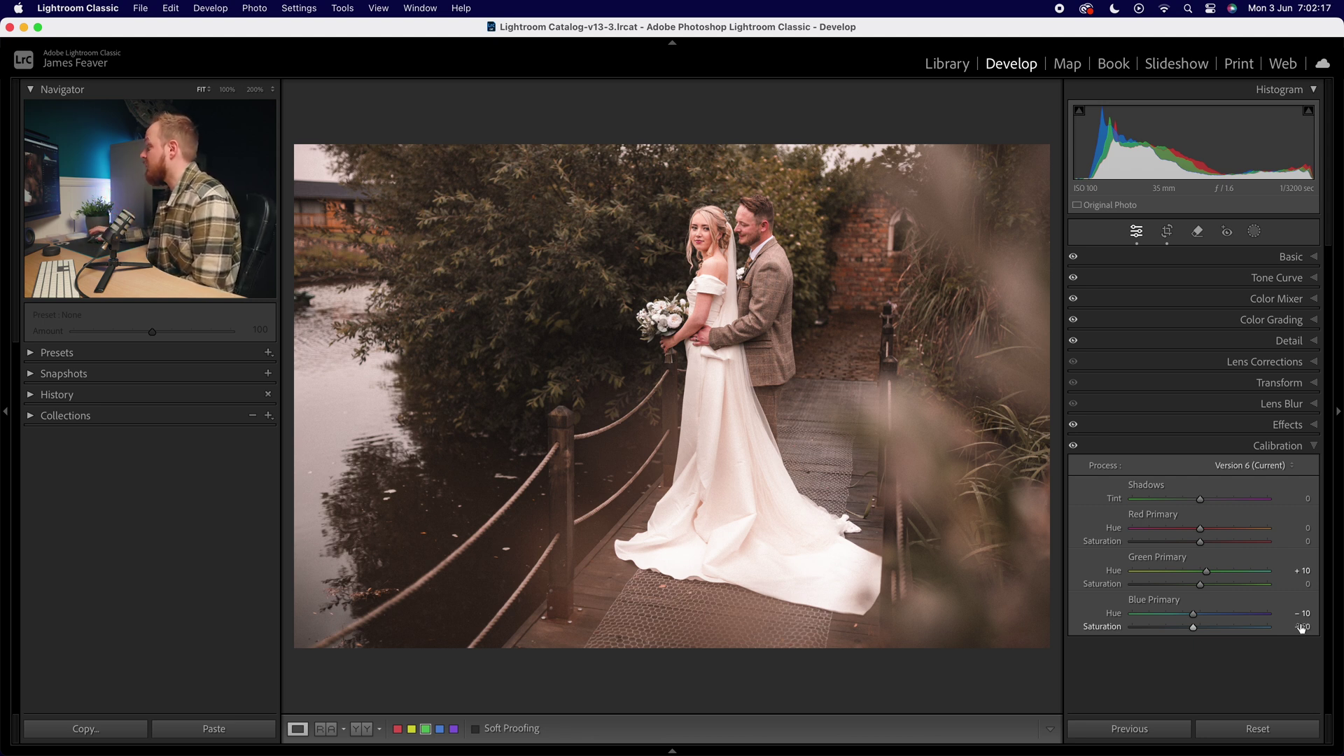
Step: Darken the lower-left water and walkway with a slanted linear gradient mask at exposure −0.52, ending its fade below the bouquet
click(1255, 233)
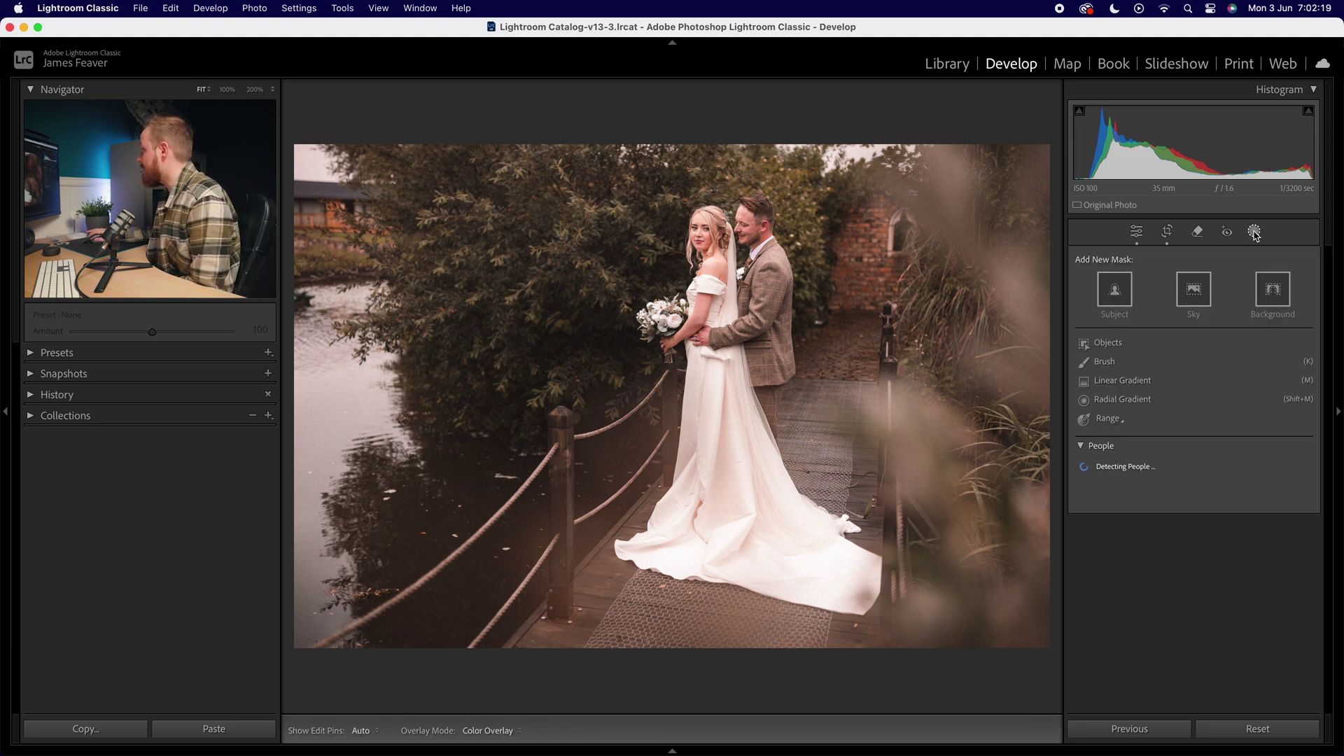
click(1111, 384)
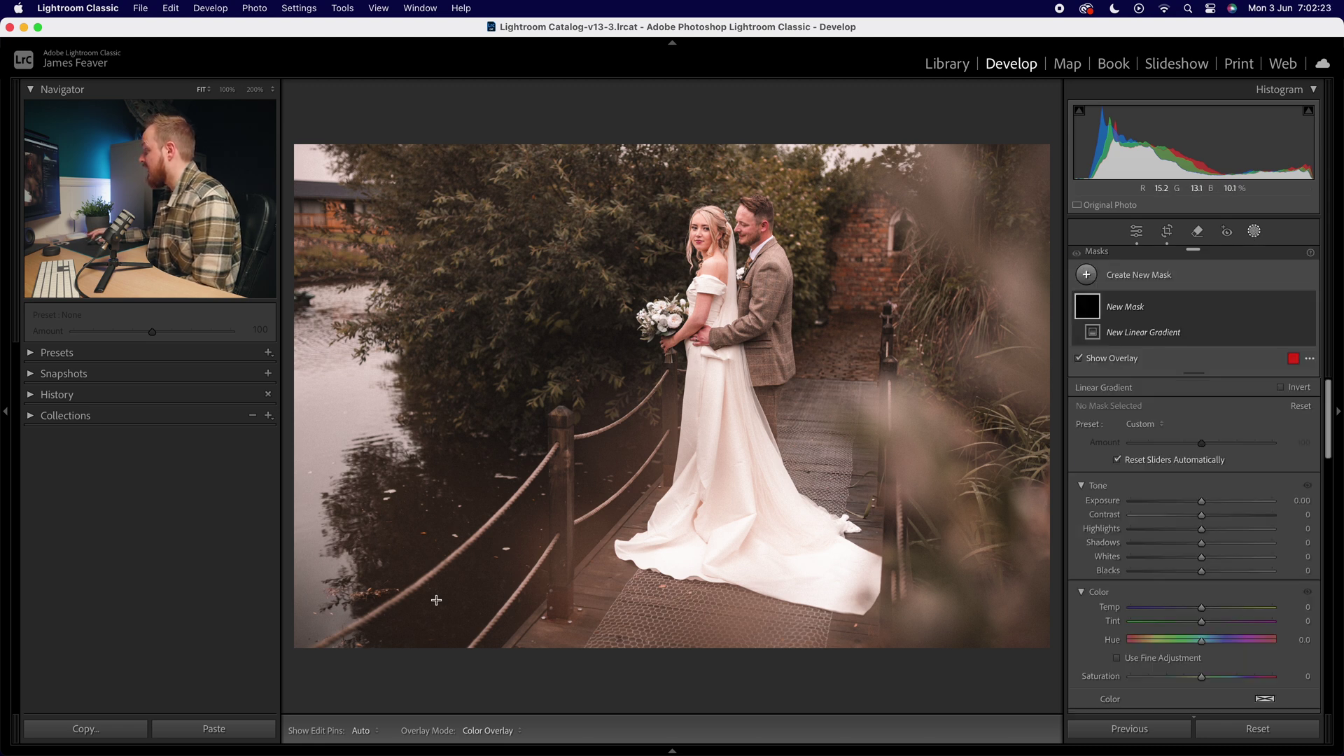
drag(433, 606, 499, 334)
drag(1200, 519, 1193, 530)
mouse_move(364, 597)
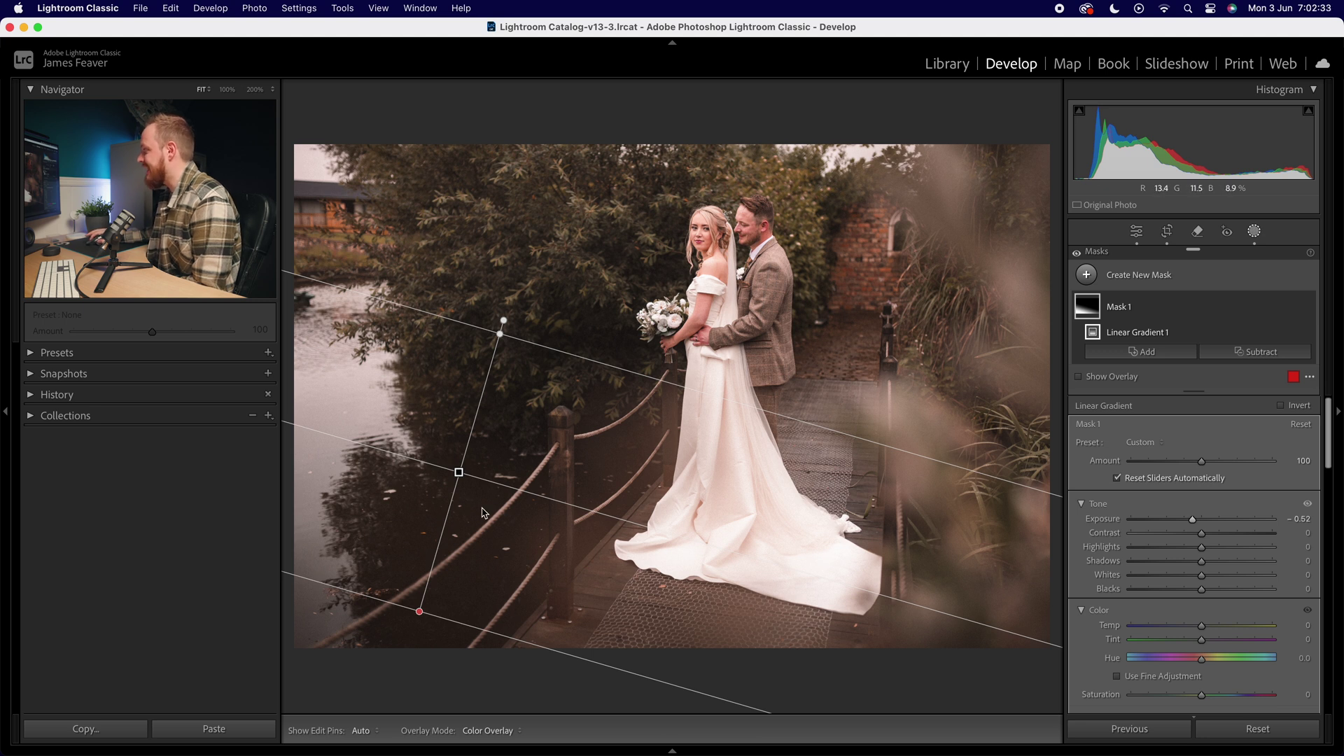
drag(458, 471, 455, 473)
drag(494, 344, 476, 381)
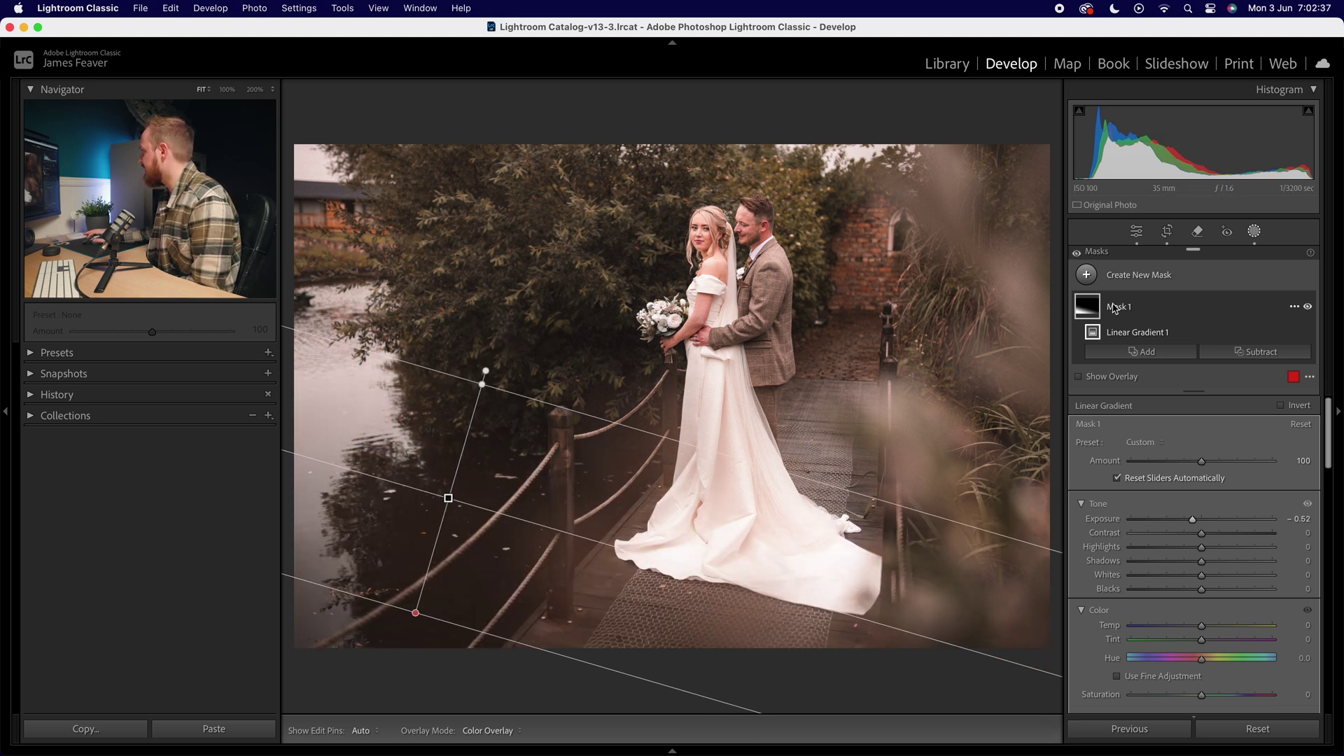
Step: Add a large radial gradient mask with feather 100 over the upper-right corner of the photo, behind the couple
click(1087, 276)
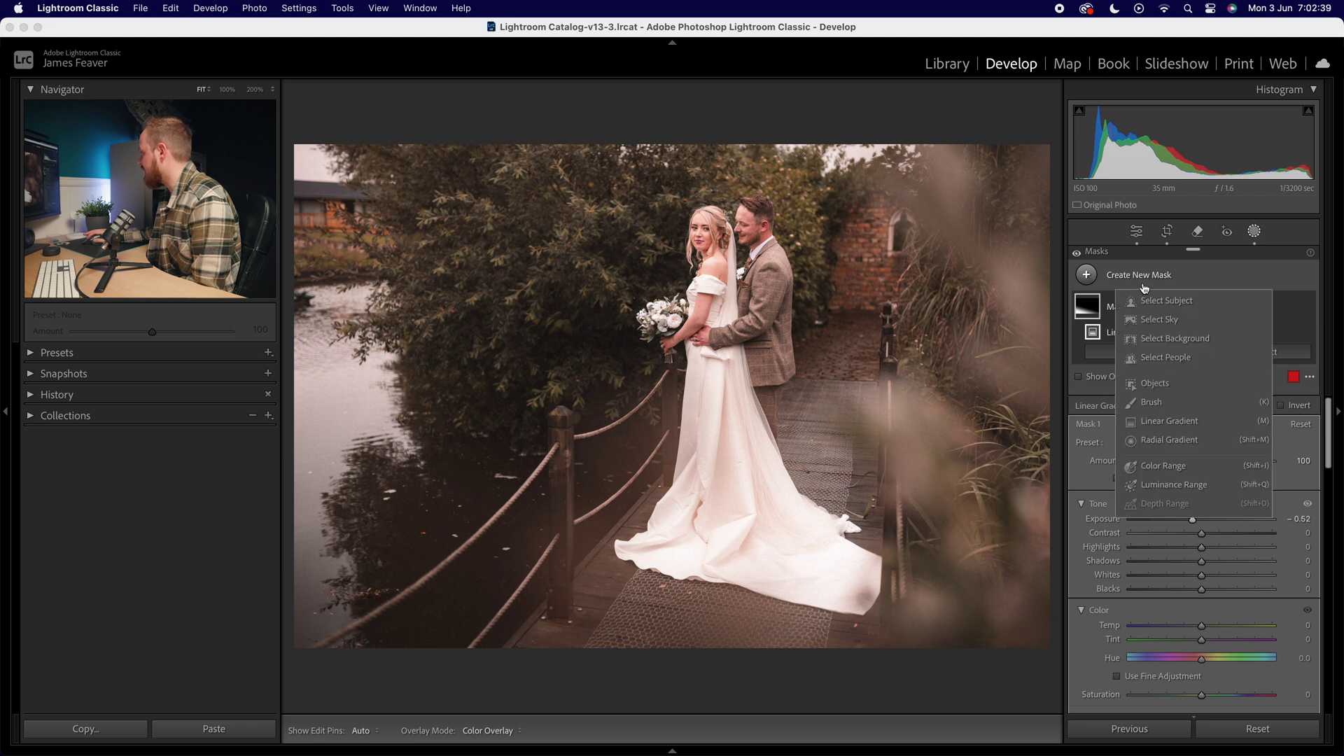
click(1156, 441)
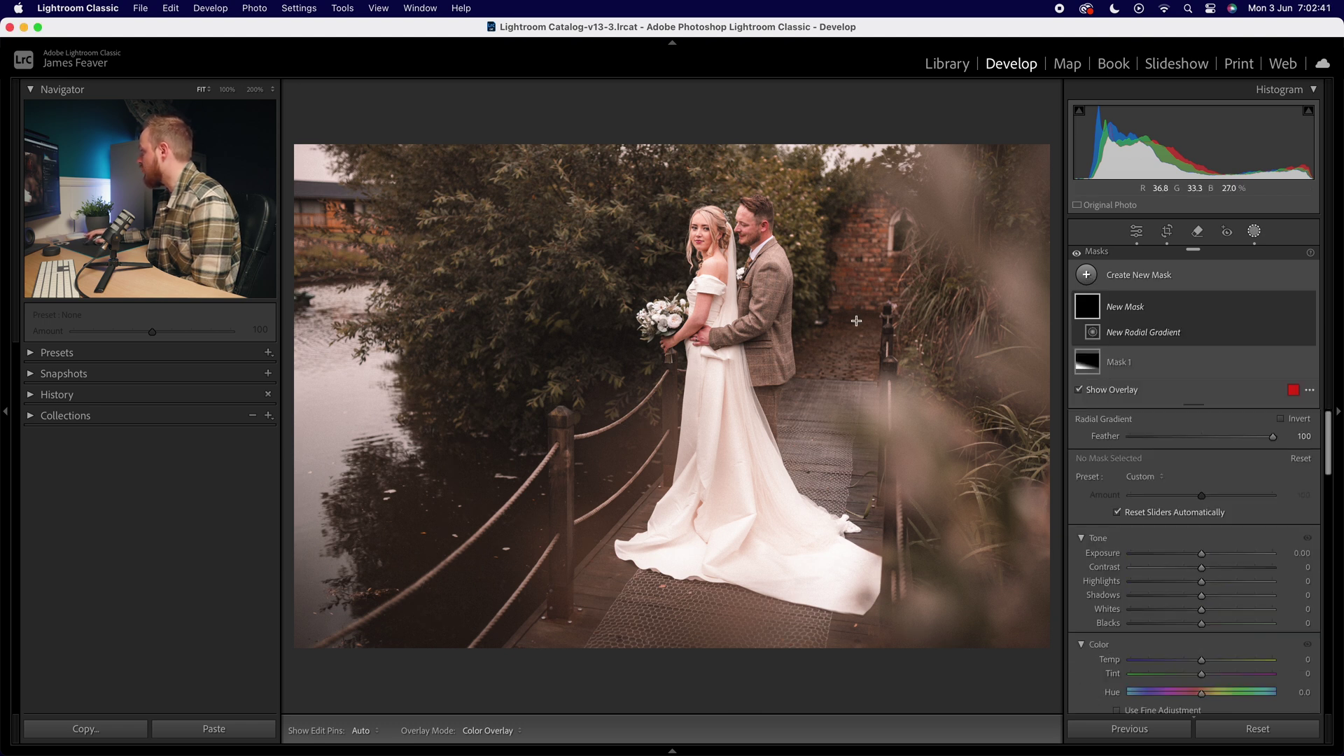
mouse_move(862, 441)
mouse_down()
mouse_move(1046, 639)
mouse_move(887, 159)
mouse_move(844, 152)
mouse_up()
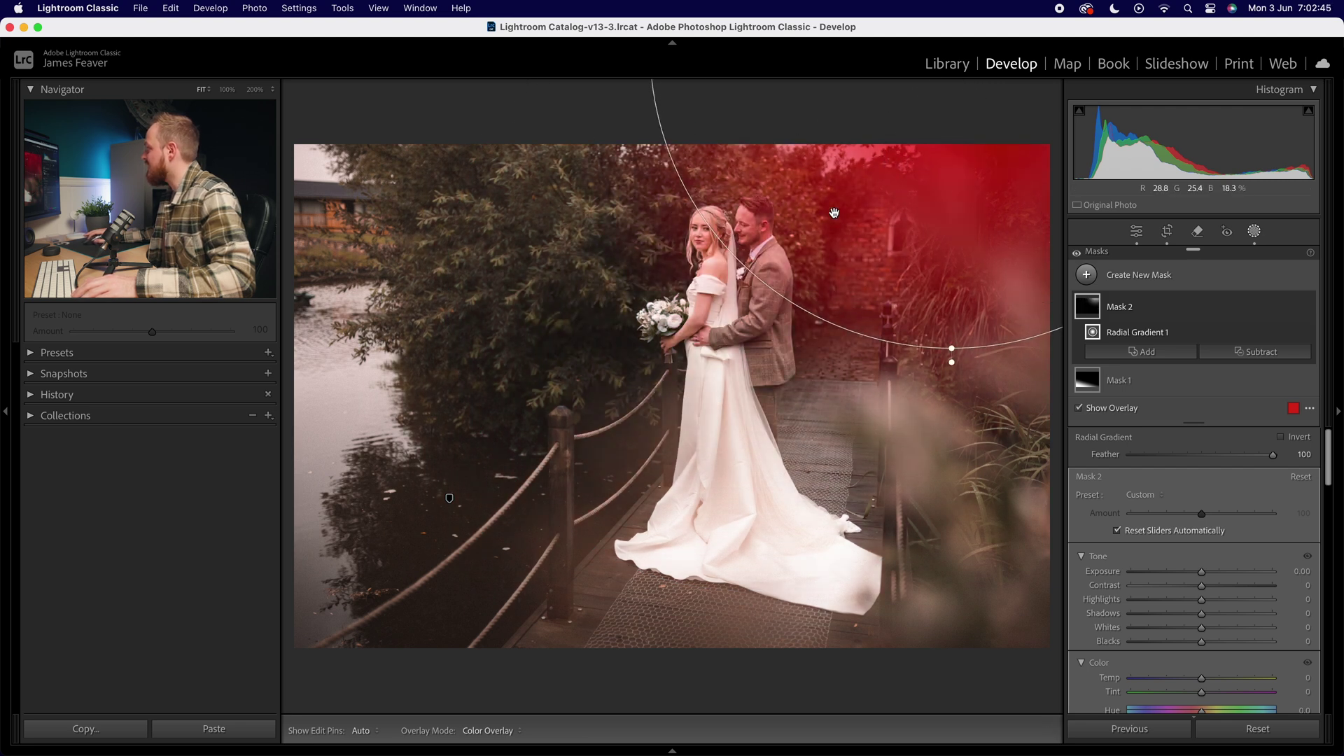
drag(833, 213, 935, 301)
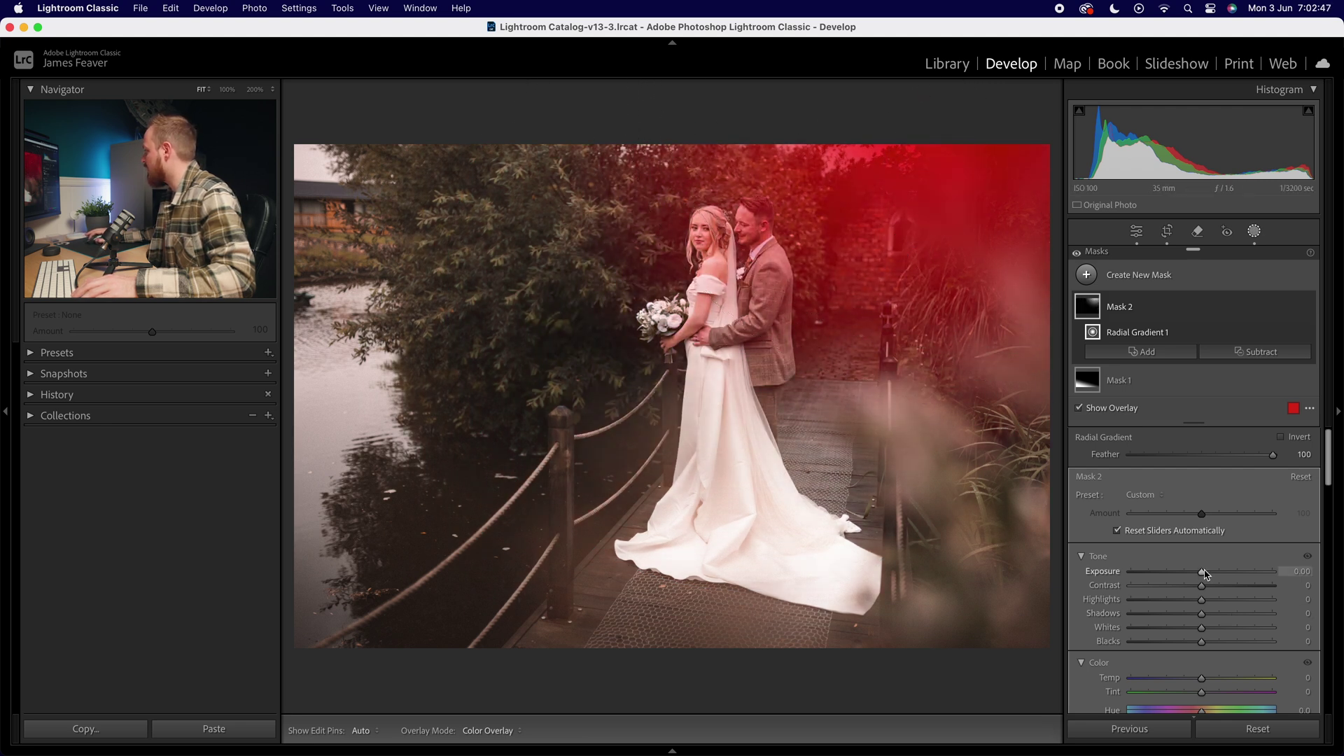
Step: Set the radial mask's exposure to 0.50 and clarity to −25, and shift it slightly toward the couple and upward
drag(1200, 572, 1210, 573)
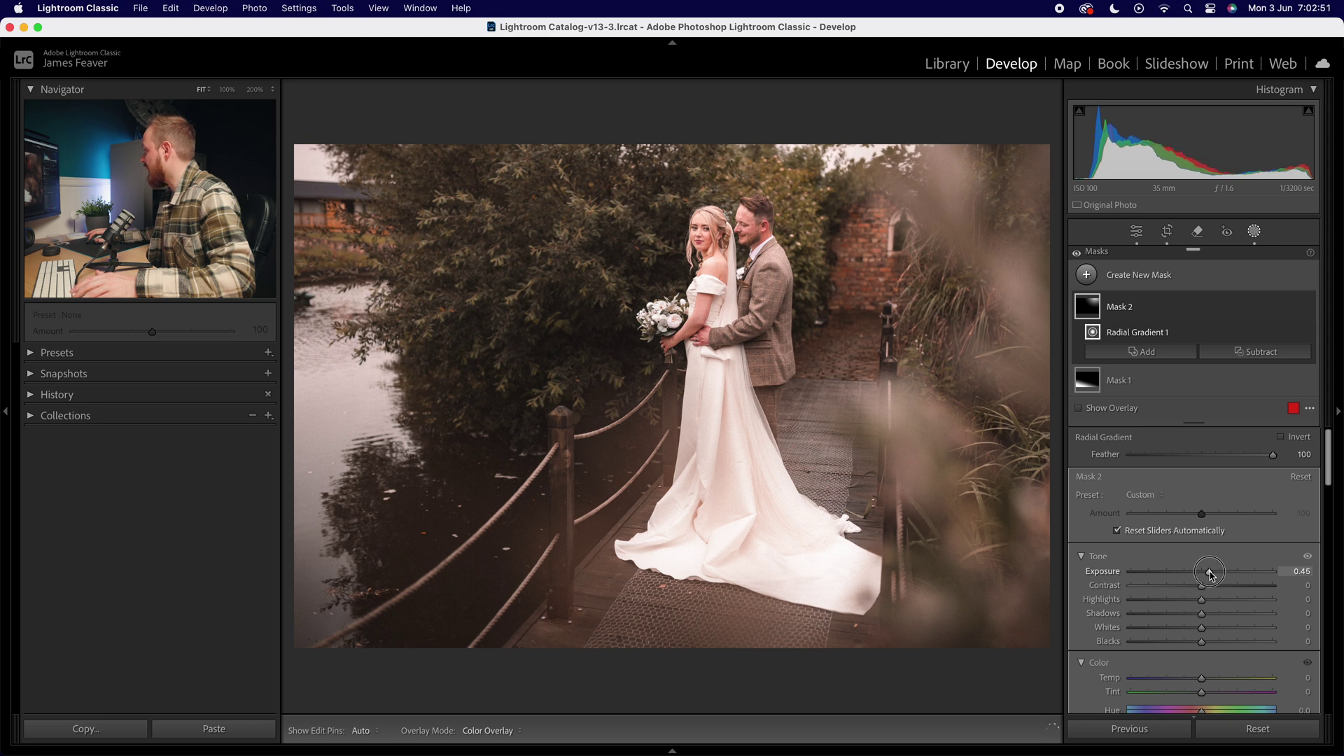
text(0.5)
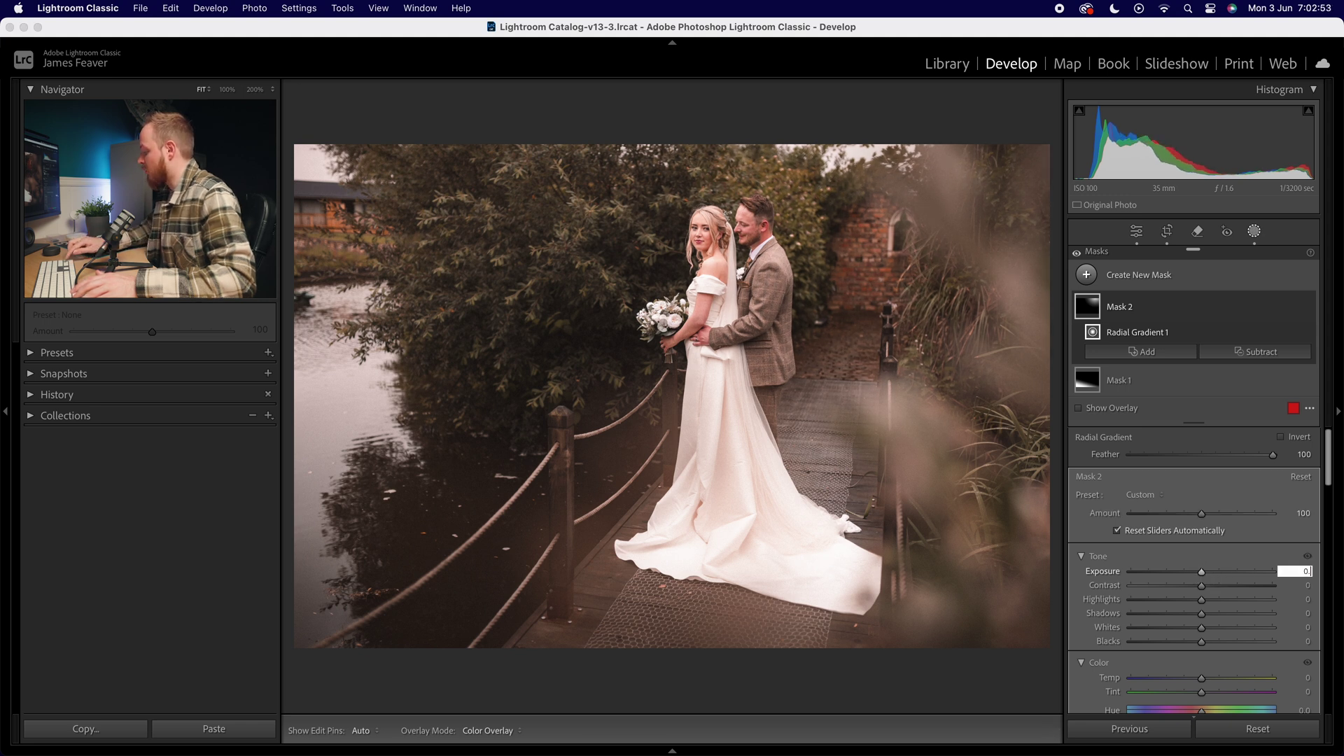
scroll(1298, 585, down, 6)
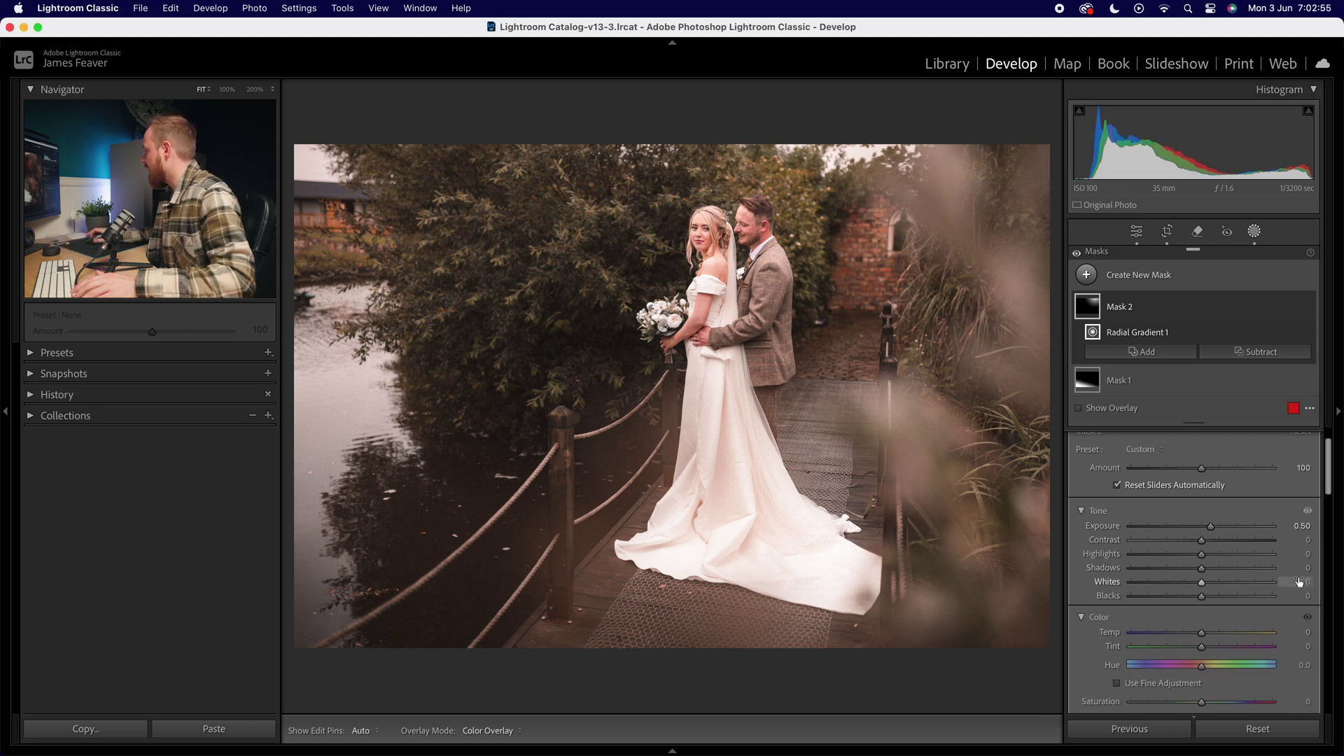
scroll(1298, 584, down, 10)
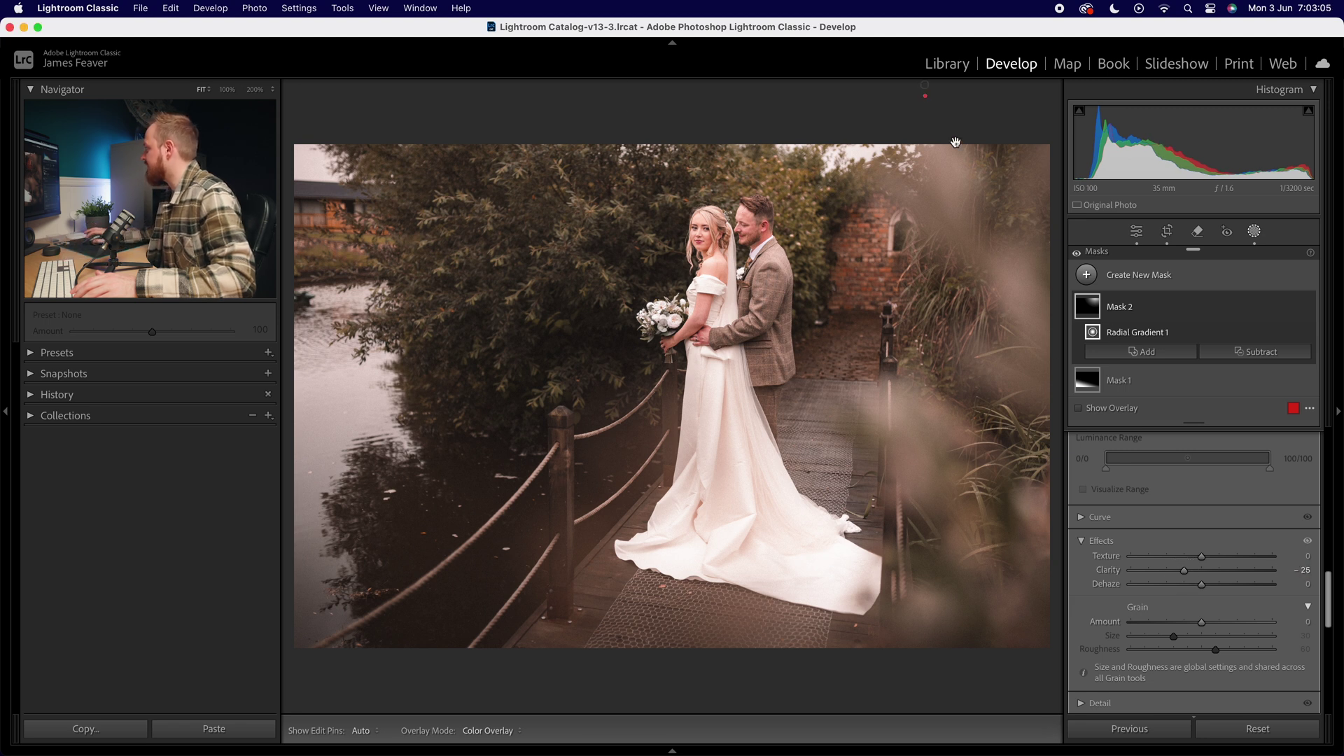
drag(865, 225, 857, 220)
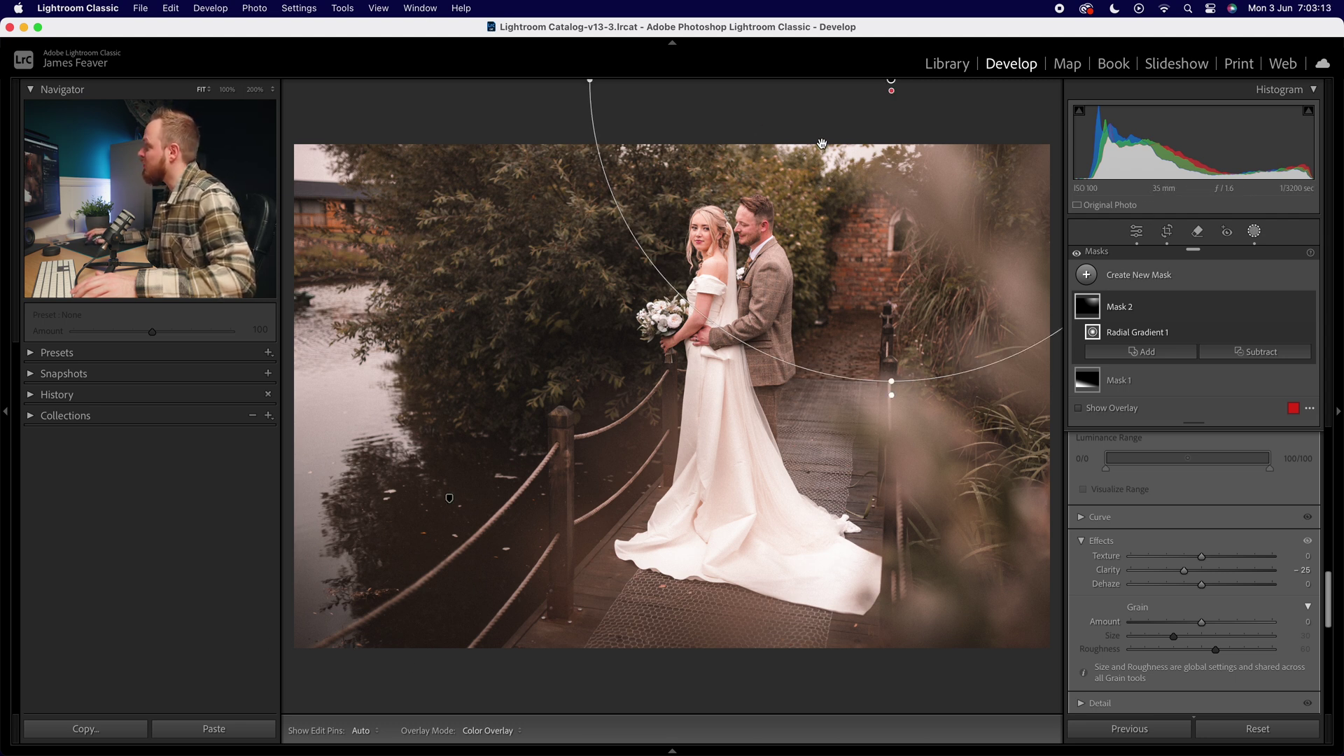
drag(899, 253, 899, 204)
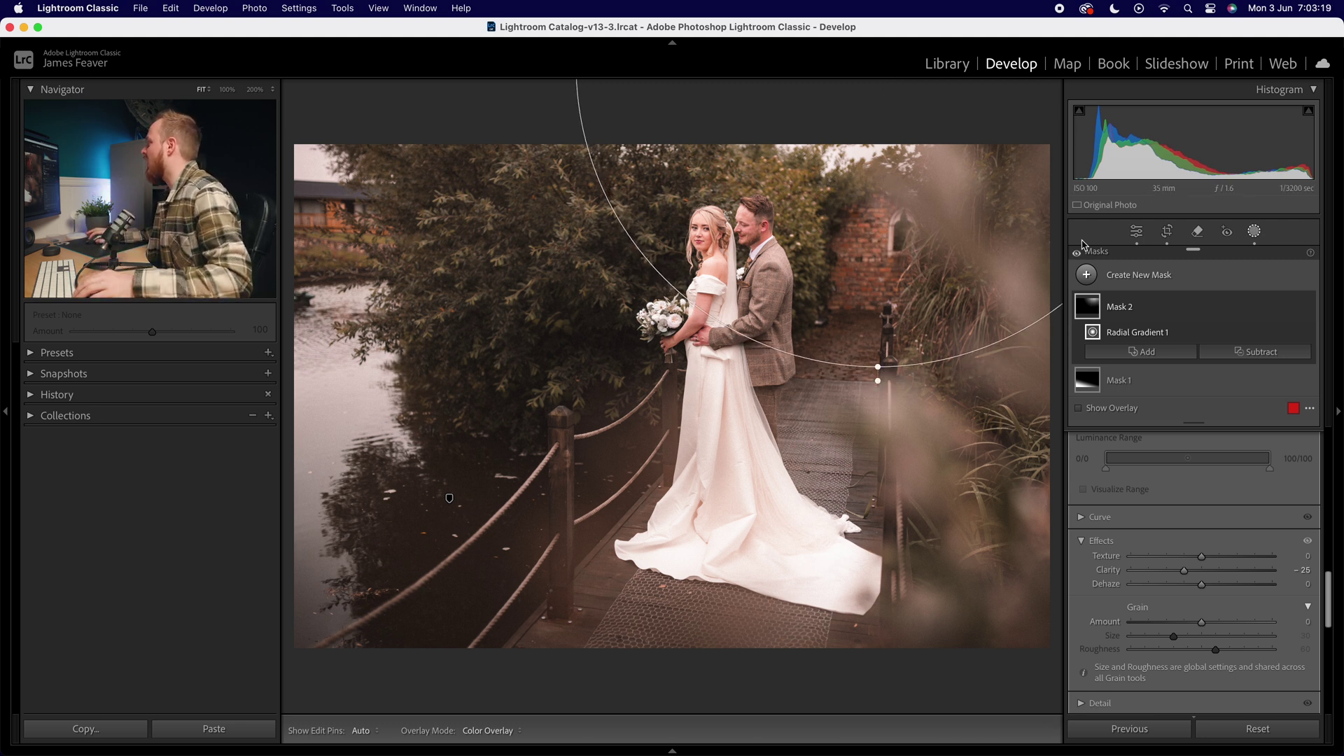
Step: Leave masking, compare the photo before and after the edits, and collapse the Calibration settings
click(1136, 233)
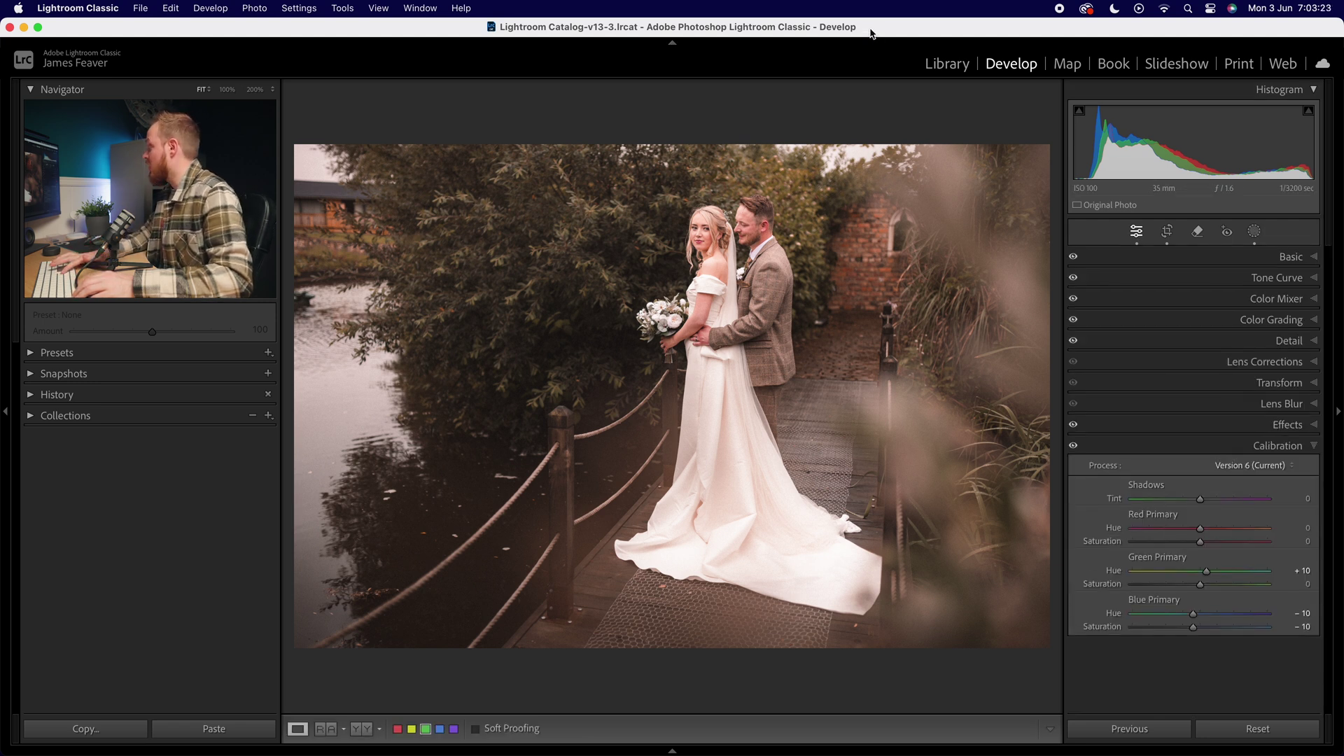
key(backslash)
key(backslash)
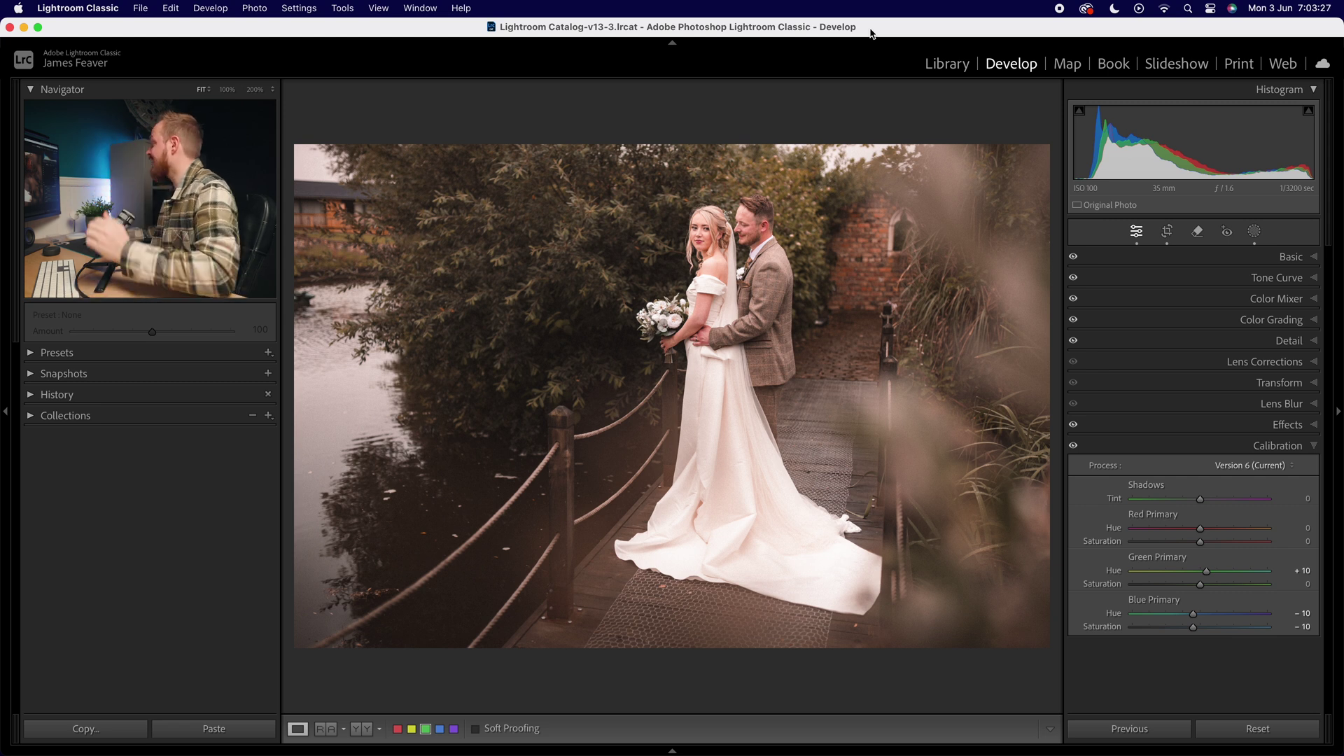
click(1265, 449)
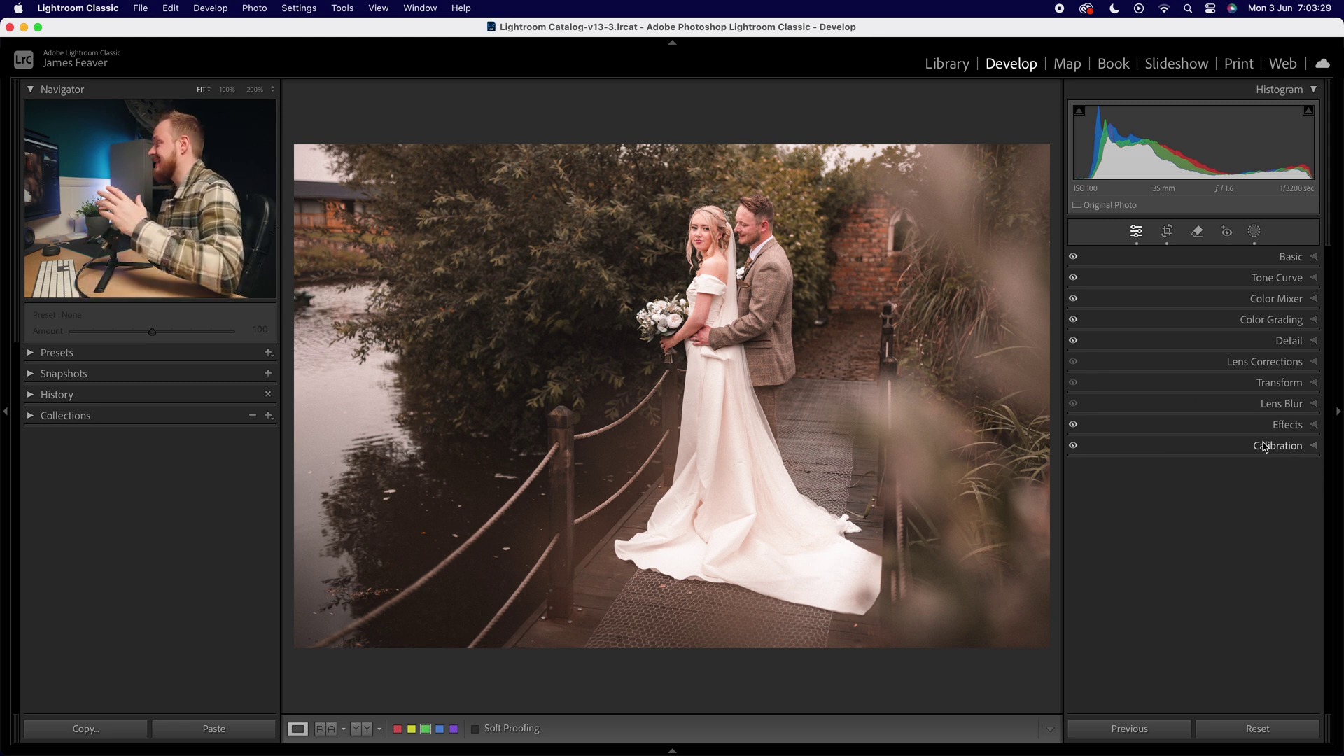